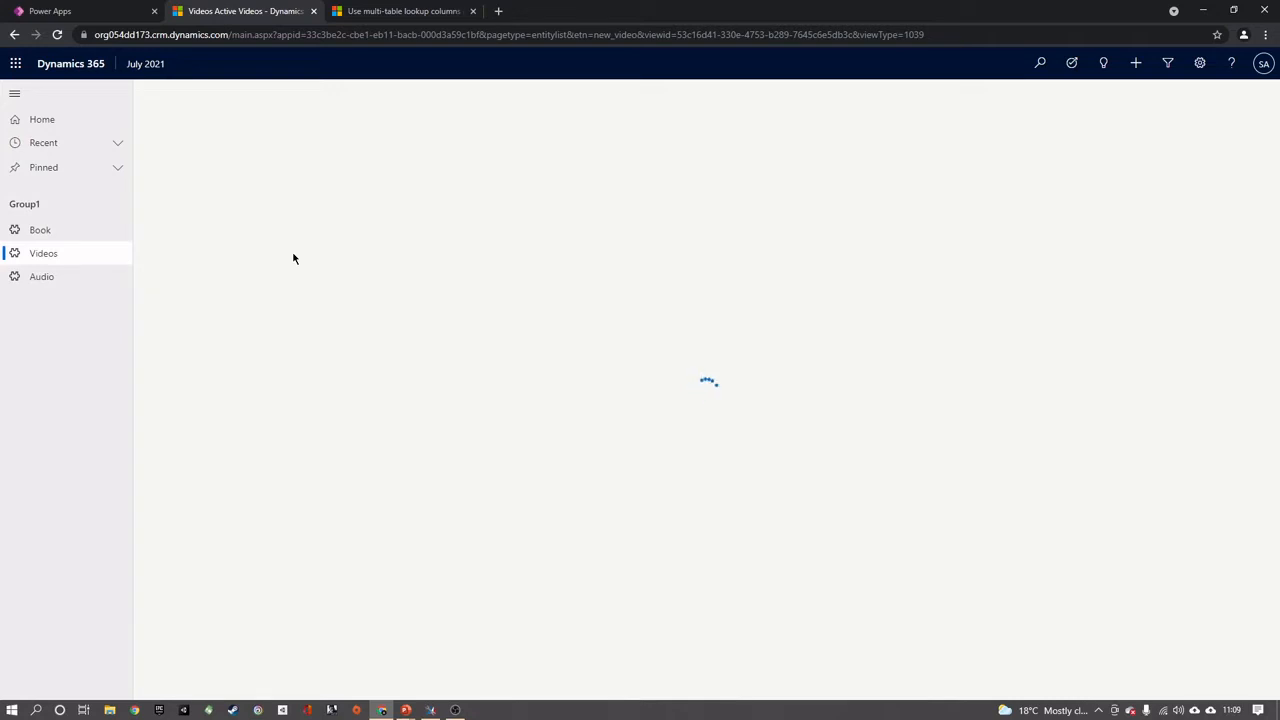
View the Audio records, switch to Power Apps and start a new table named Media in the PP Release July 2021 solution
{"action": "left_click", "coordinate": [103, 279]}
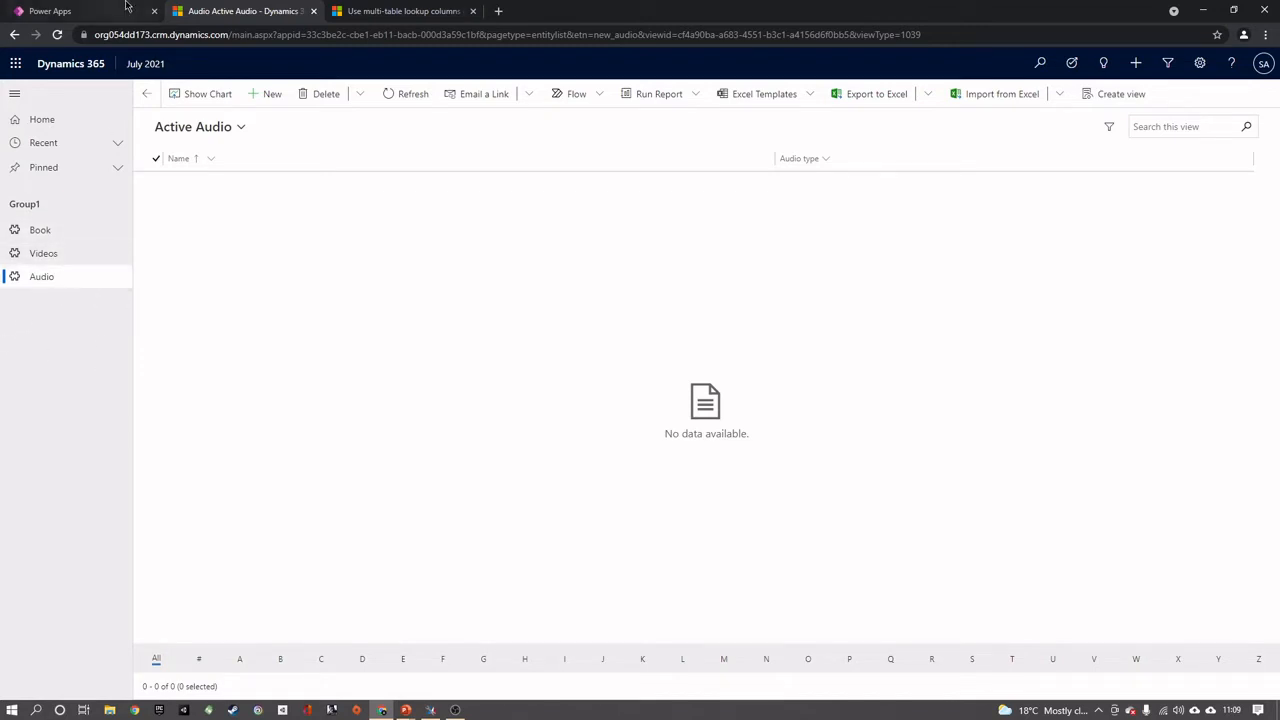
{"action": "left_click", "coordinate": [86, 7]}
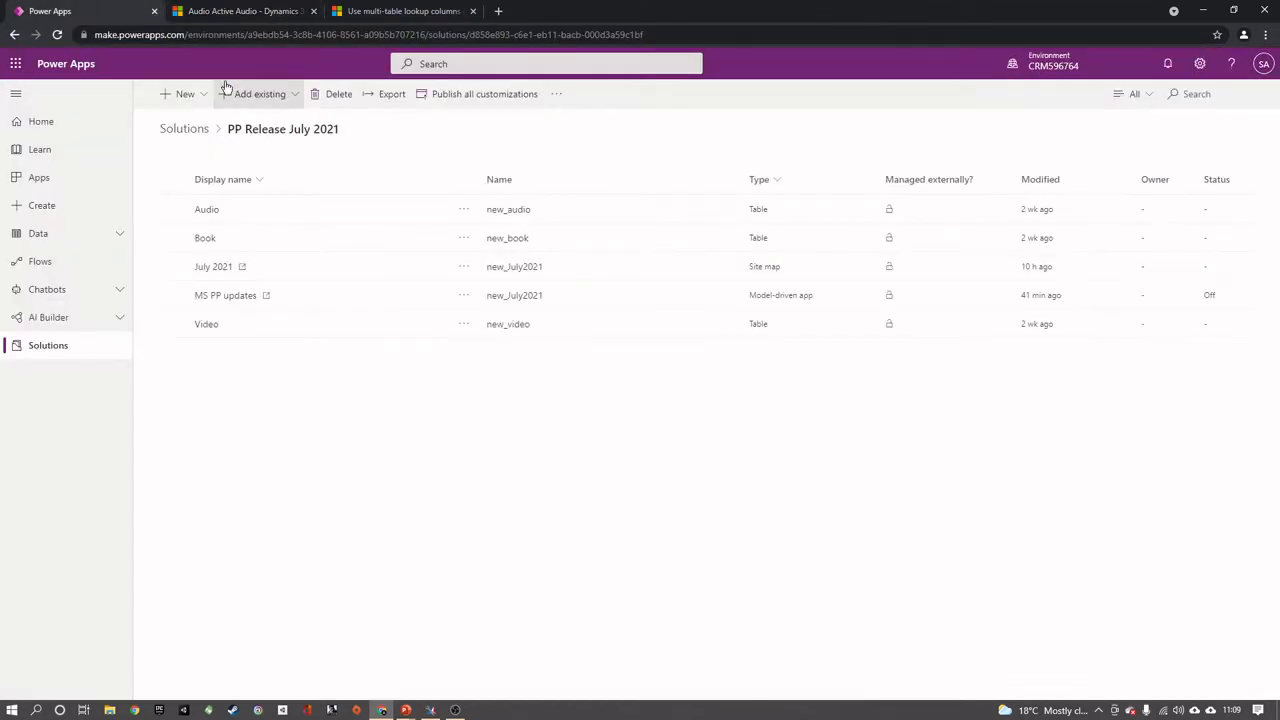
{"action": "left_click", "coordinate": [190, 94]}
{"action": "left_click", "coordinate": [266, 113]}
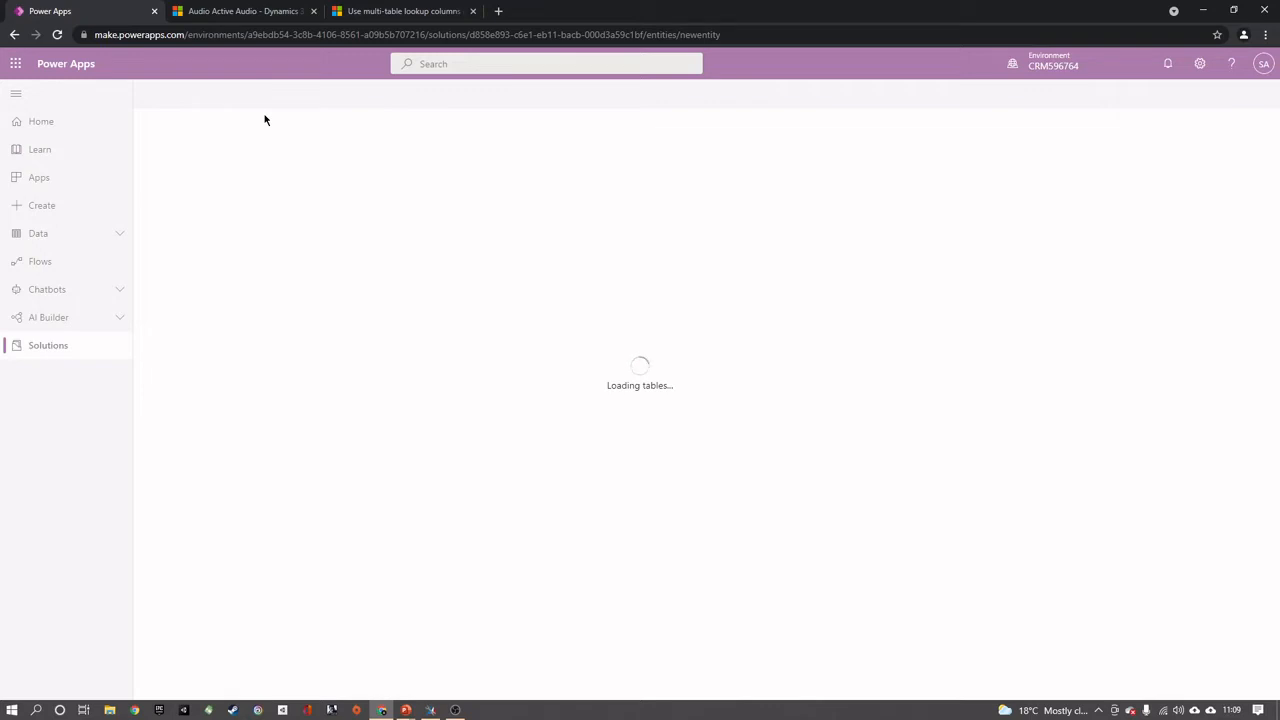
{"action": "left_click", "coordinate": [1075, 114]}
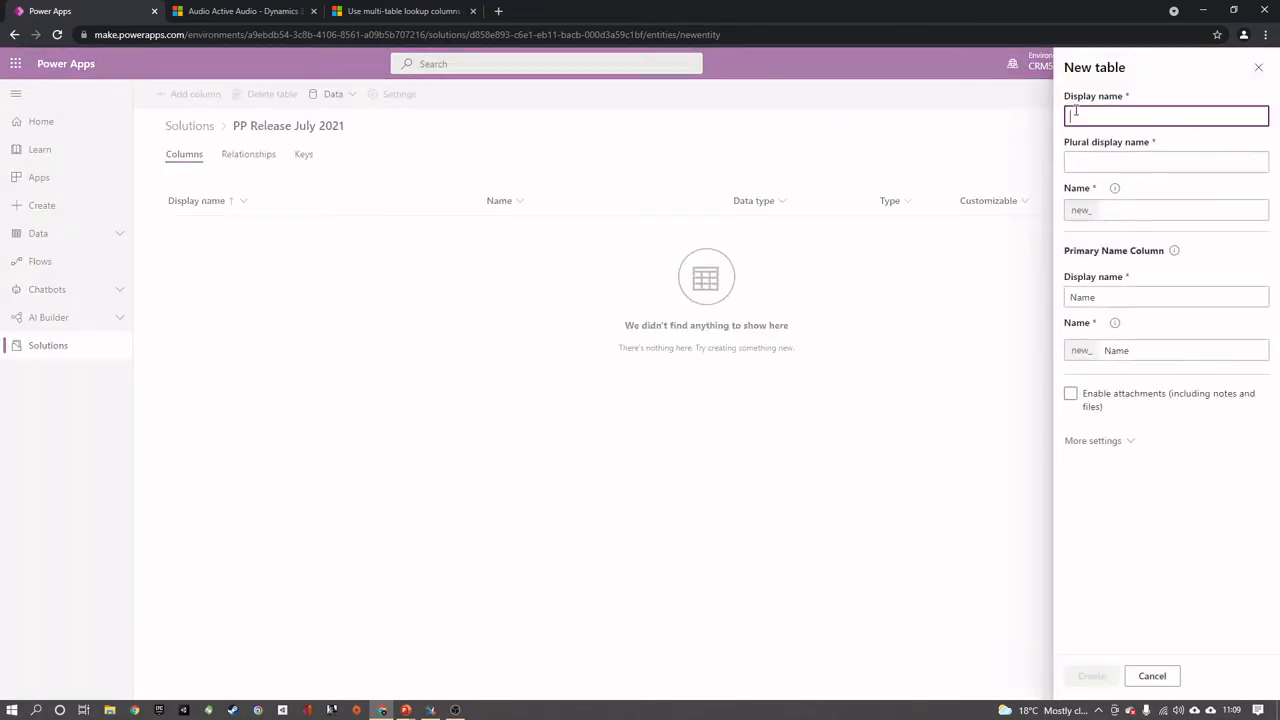
{"action": "type", "text": "Medu"}
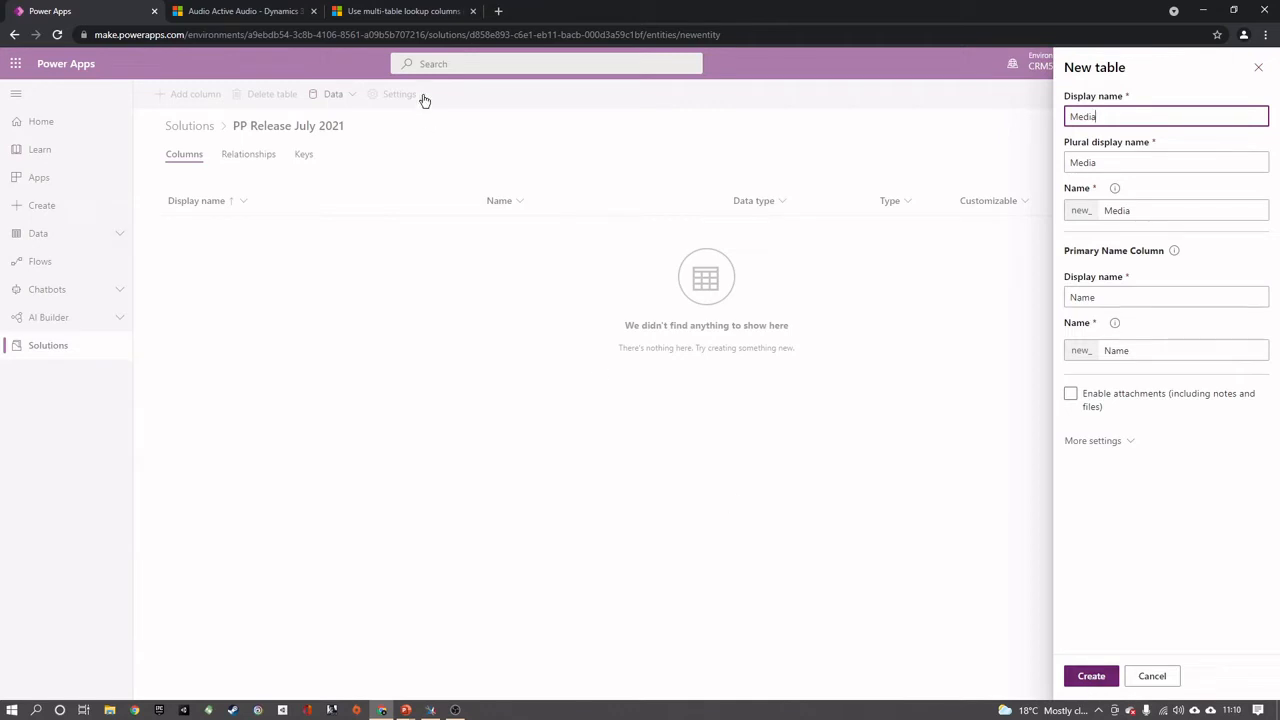
Copy the PrimaryID column heading of the new_Media lookup table from the multi-table lookup documentation page
{"action": "left_click", "coordinate": [403, 12]}
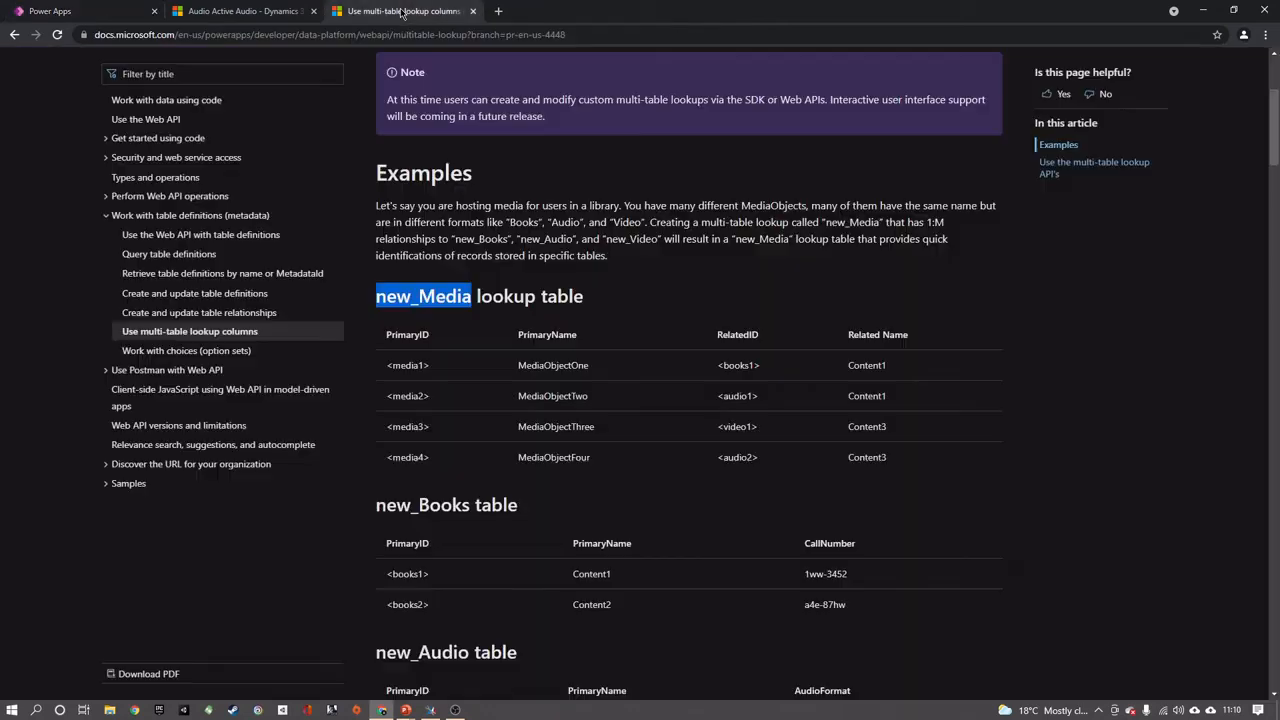
{"action": "double_click", "coordinate": [395, 334]}
{"action": "right_click", "coordinate": [414, 334]}
{"action": "left_click", "coordinate": [440, 345]}
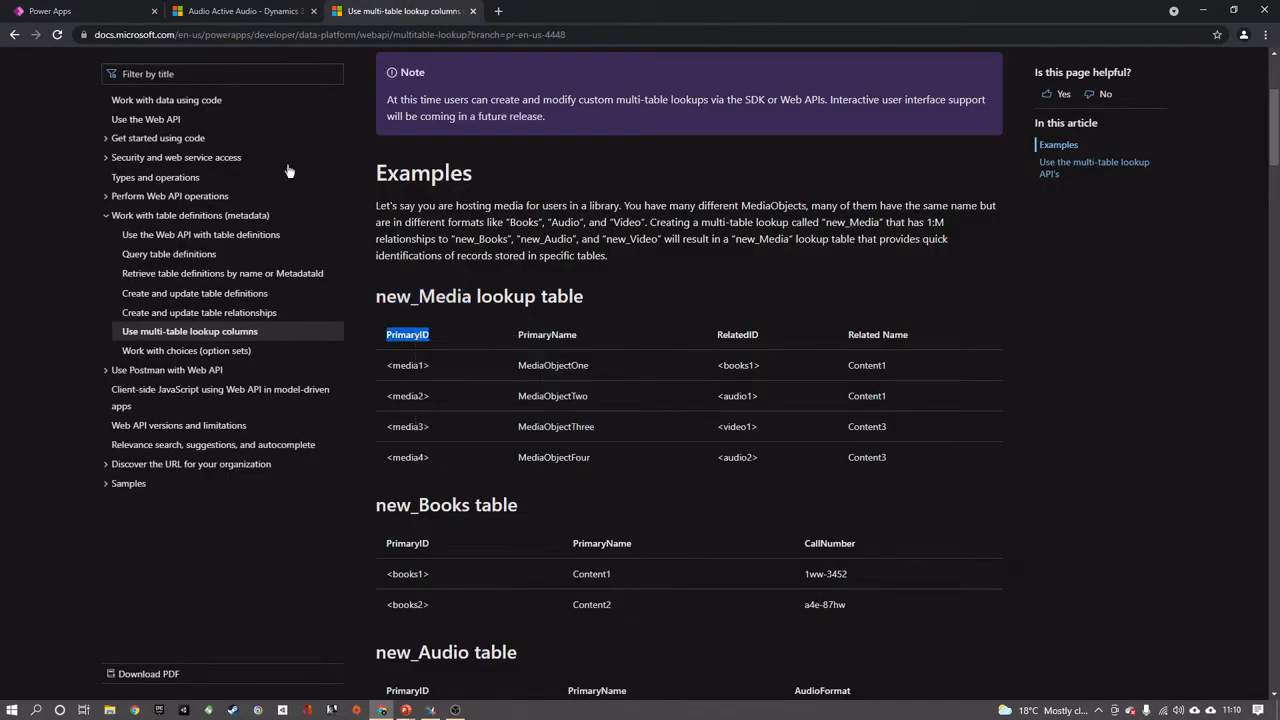
Back in Power Apps, set the primary name column's display name to PrimaryID and create the Media table
{"action": "left_click", "coordinate": [143, 6]}
{"action": "left_click_drag", "start_coordinate": [1115, 297], "coordinate": [1028, 300]}
{"action": "right_click", "coordinate": [1063, 297]}
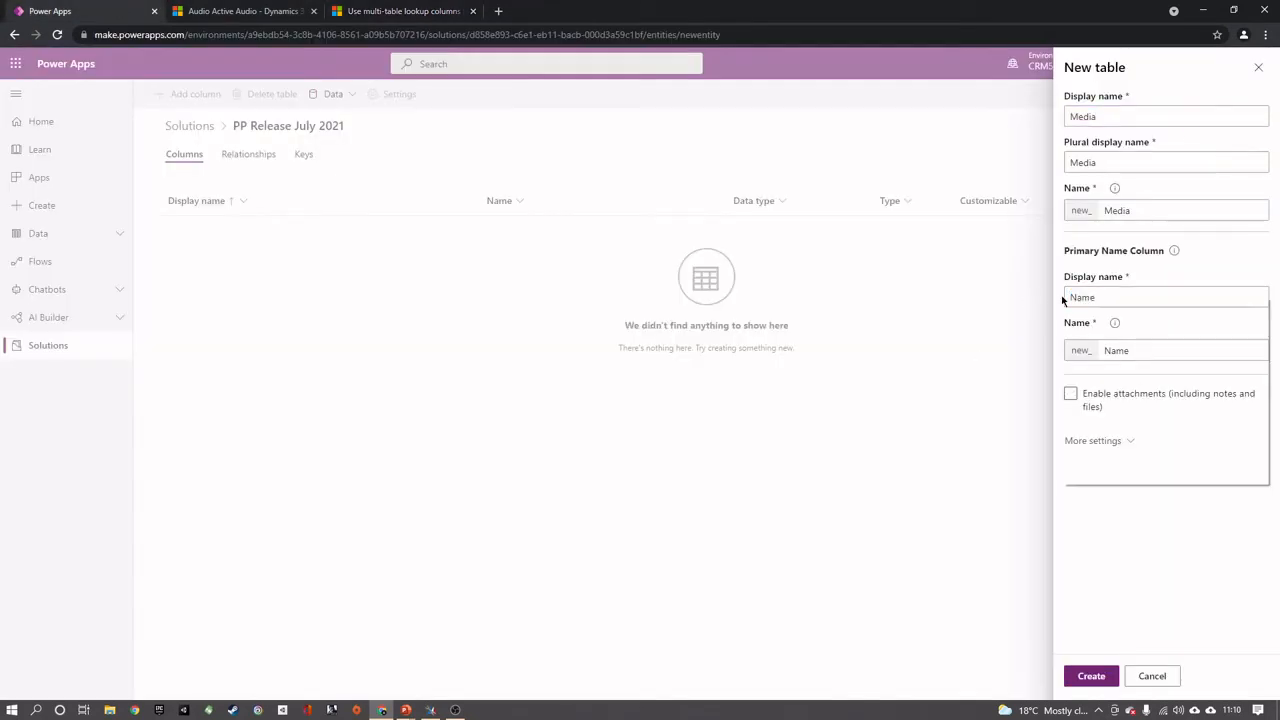
{"action": "left_click", "coordinate": [1110, 291]}
{"action": "double_click", "coordinate": [1112, 291]}
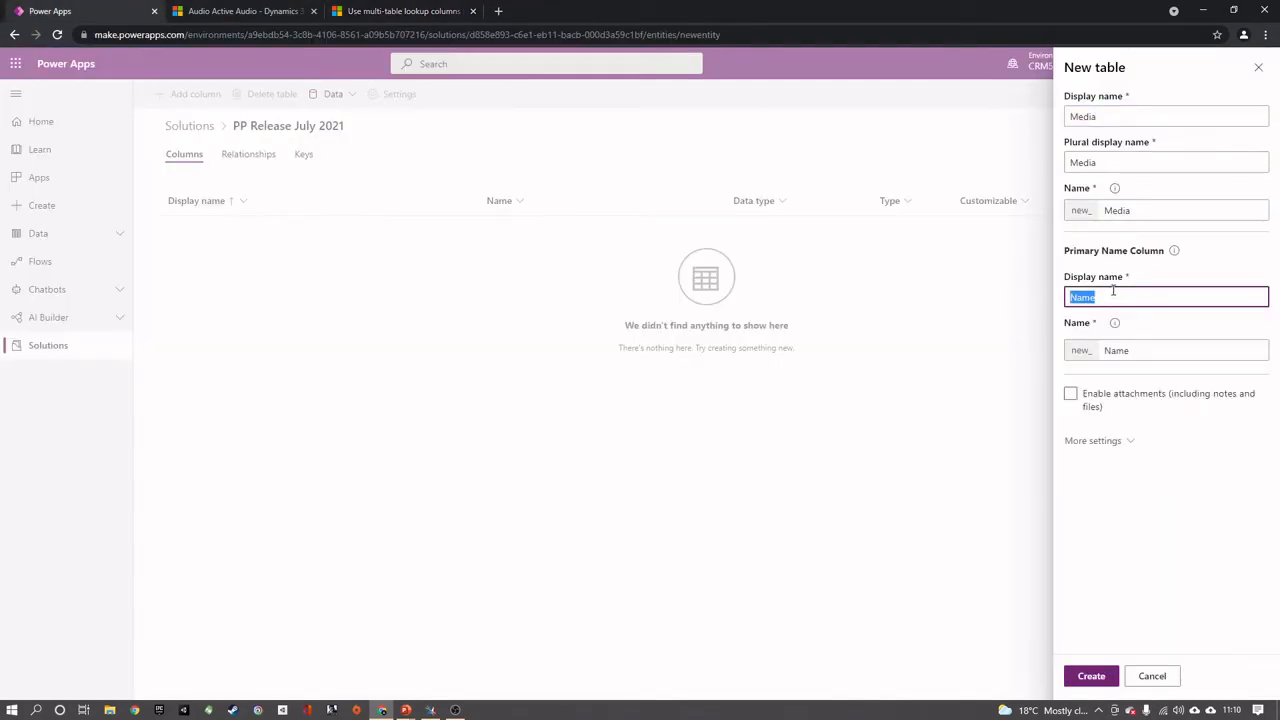
{"action": "key", "text": "ctrl+v"}
{"action": "left_click", "coordinate": [1097, 673]}
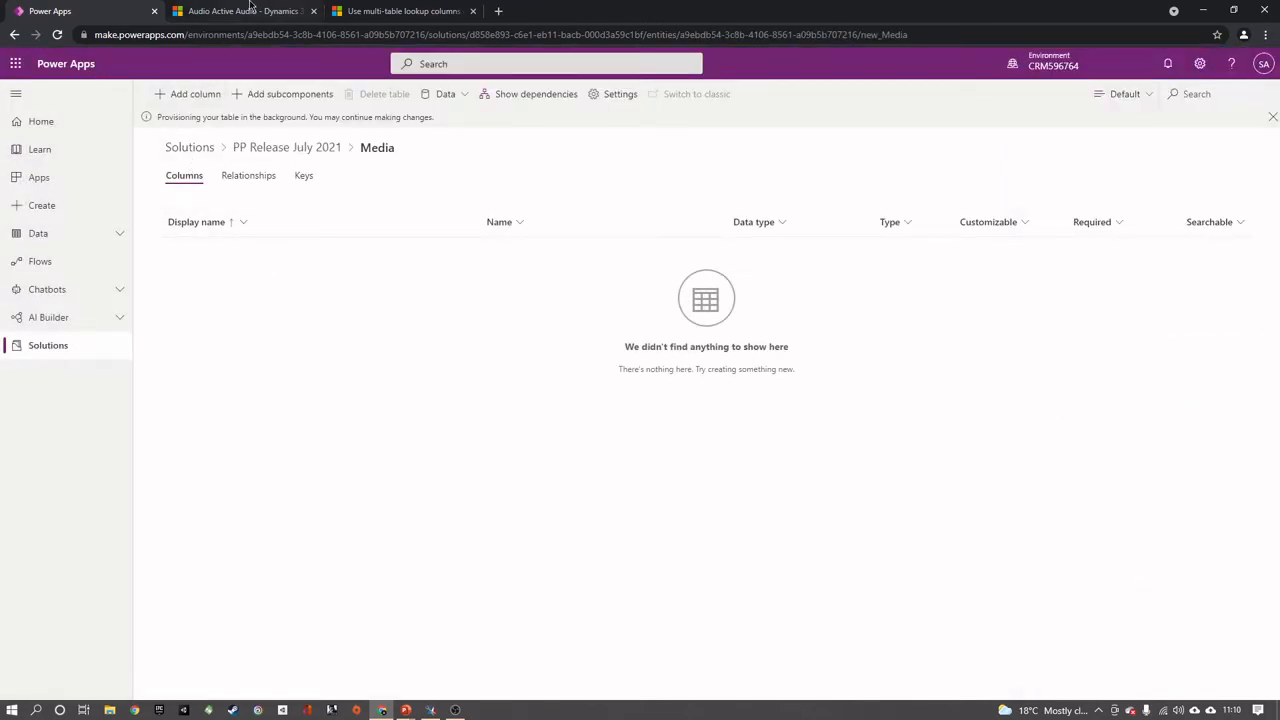
Switch to the documentation page and examine the column headings of the new_Media lookup table and the example tables below it
{"action": "left_click", "coordinate": [380, 10]}
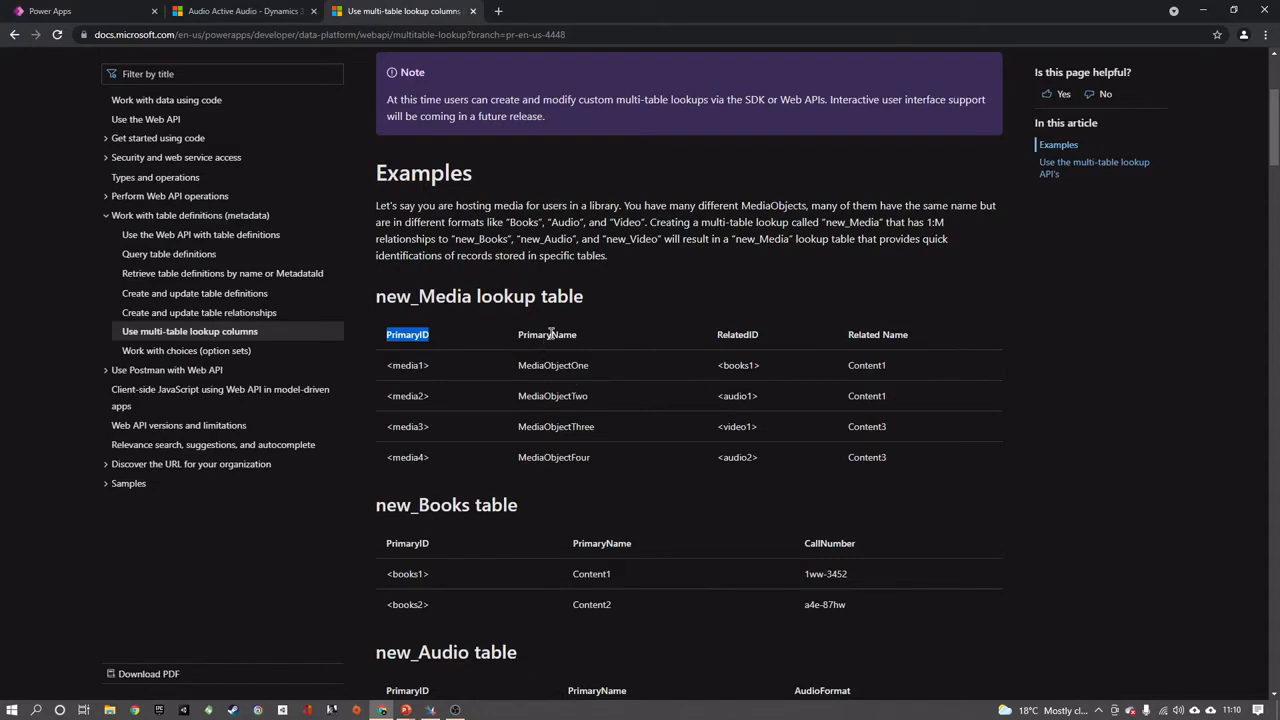
{"action": "double_click", "coordinate": [550, 334]}
{"action": "double_click", "coordinate": [745, 334]}
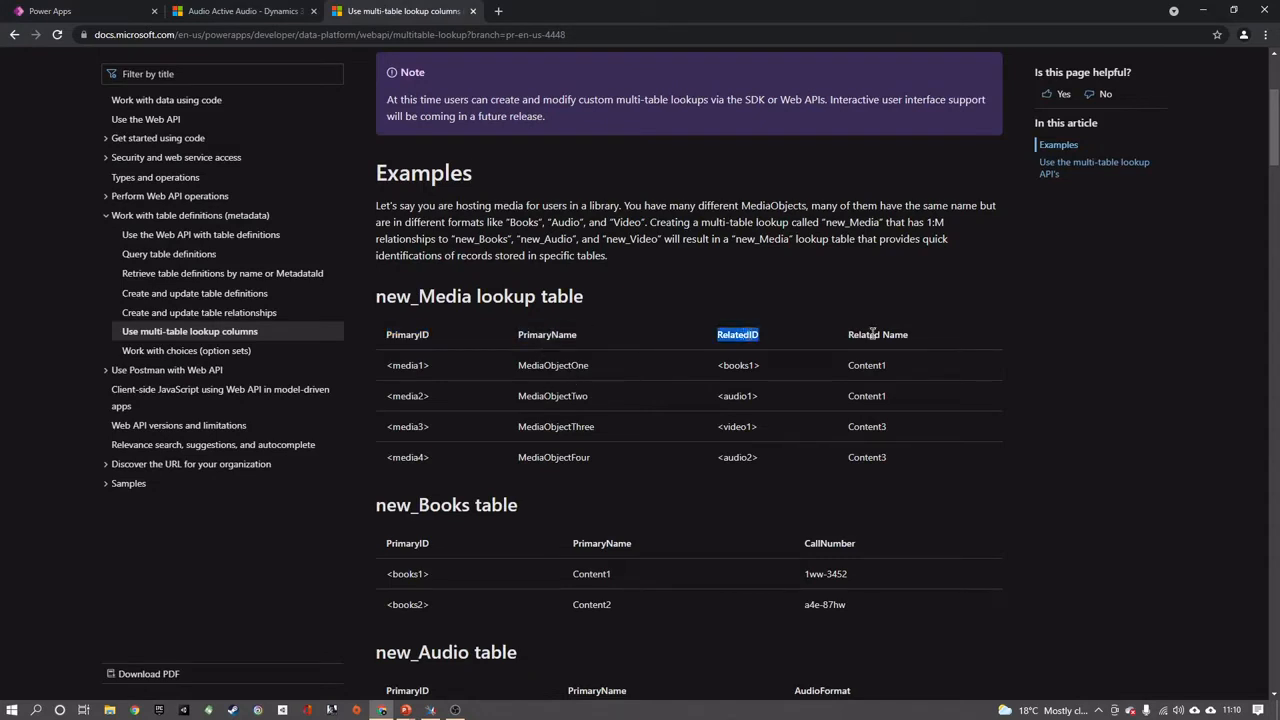
{"action": "left_click", "coordinate": [918, 343]}
{"action": "scroll", "coordinate": [397, 340], "scroll_direction": "down", "scroll_amount": 2}
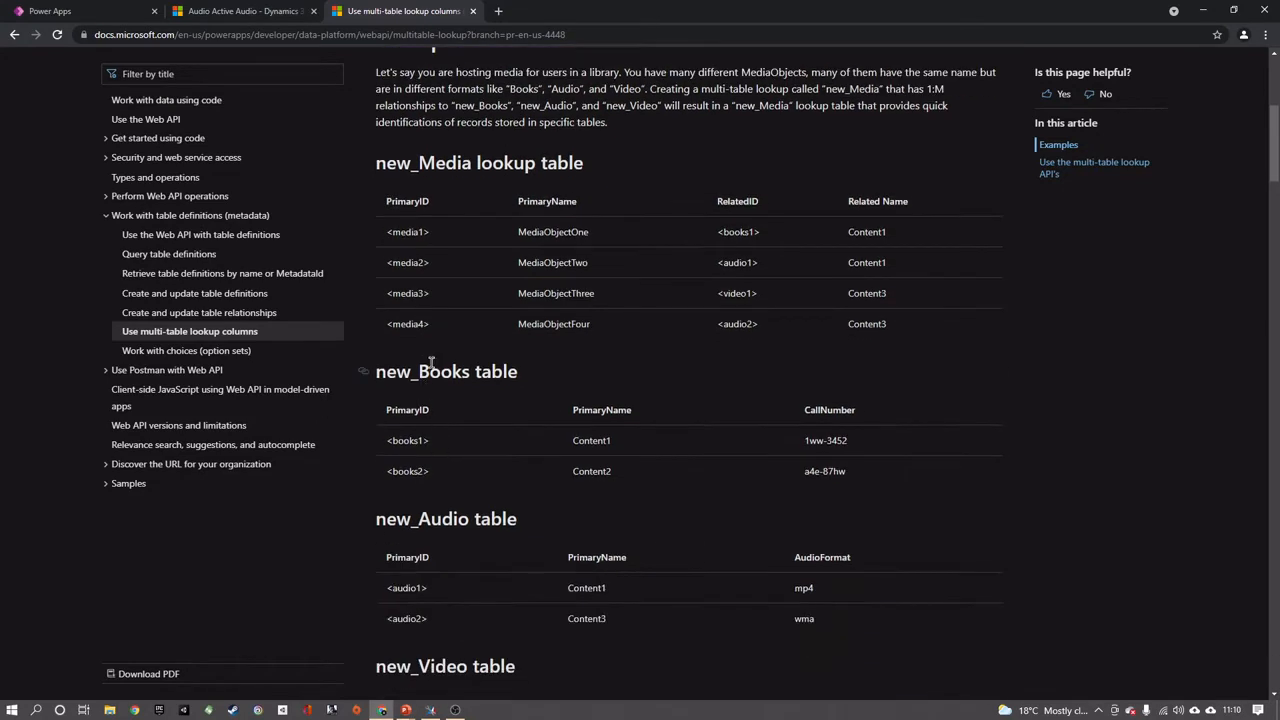
{"action": "scroll", "coordinate": [525, 325], "scroll_direction": "up", "scroll_amount": 1}
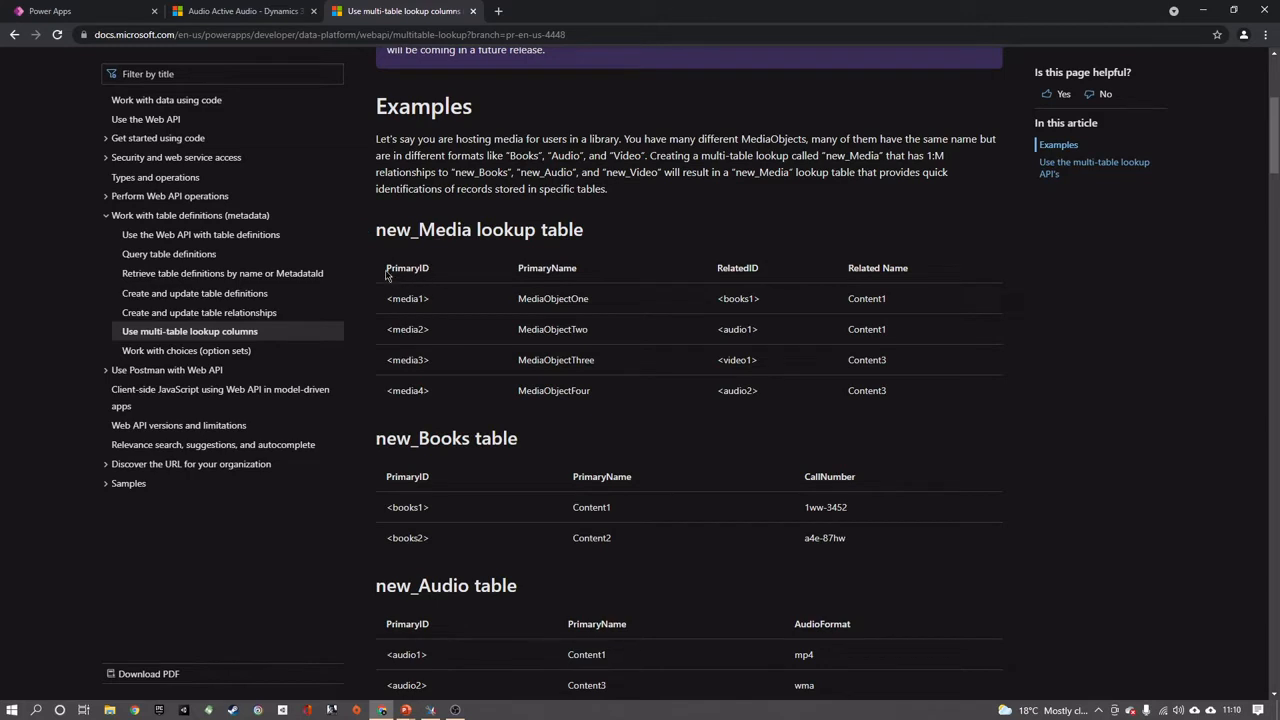
Copy the PrimaryName heading from the new_Media lookup table and check the RelatedID and Related Name headings
{"action": "left_click_drag", "start_coordinate": [387, 268], "coordinate": [428, 268]}
{"action": "left_click_drag", "start_coordinate": [517, 268], "coordinate": [577, 270]}
{"action": "right_click", "coordinate": [571, 270]}
{"action": "left_click", "coordinate": [596, 280]}
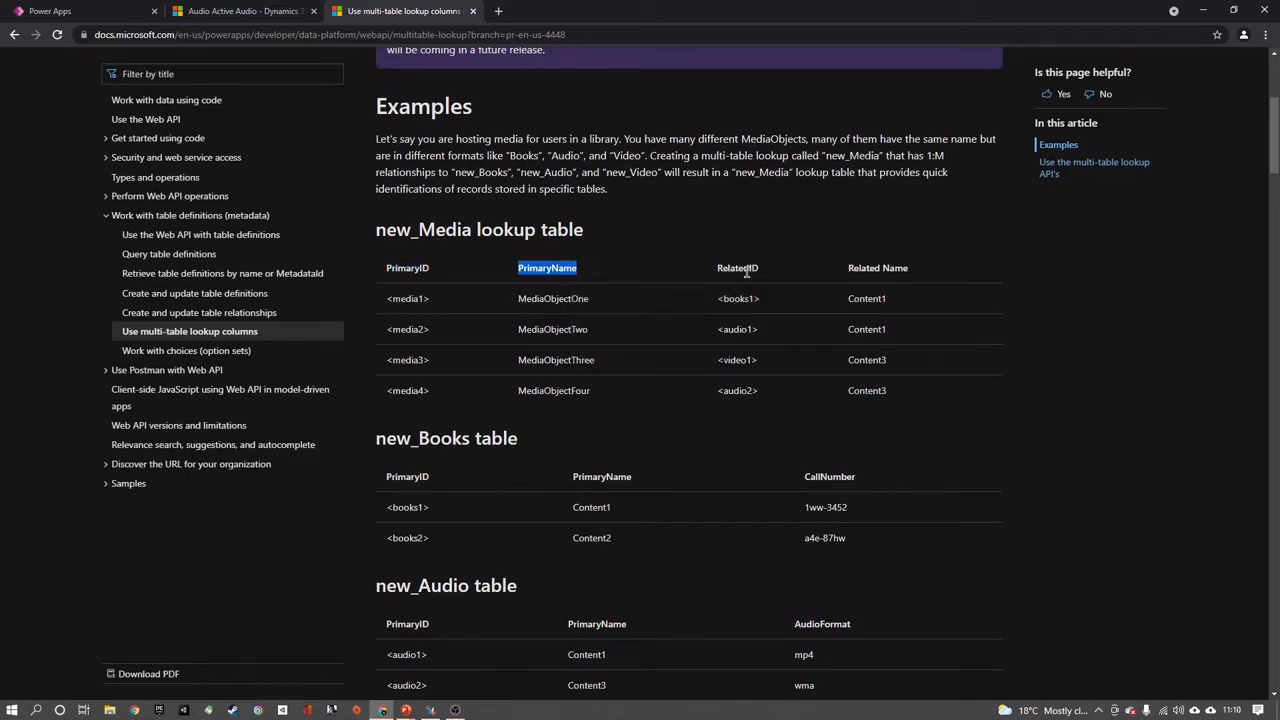
{"action": "double_click", "coordinate": [747, 267]}
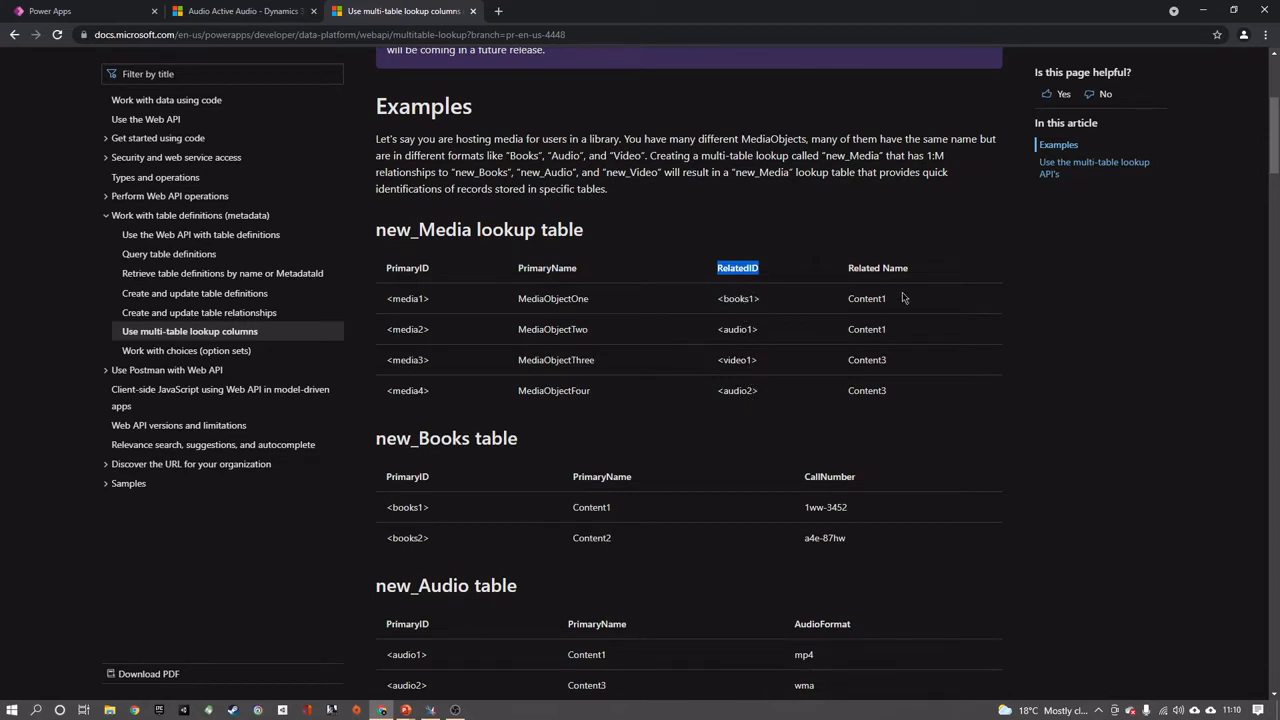
{"action": "left_click_drag", "start_coordinate": [925, 271], "coordinate": [861, 270]}
{"action": "left_click", "coordinate": [948, 271]}
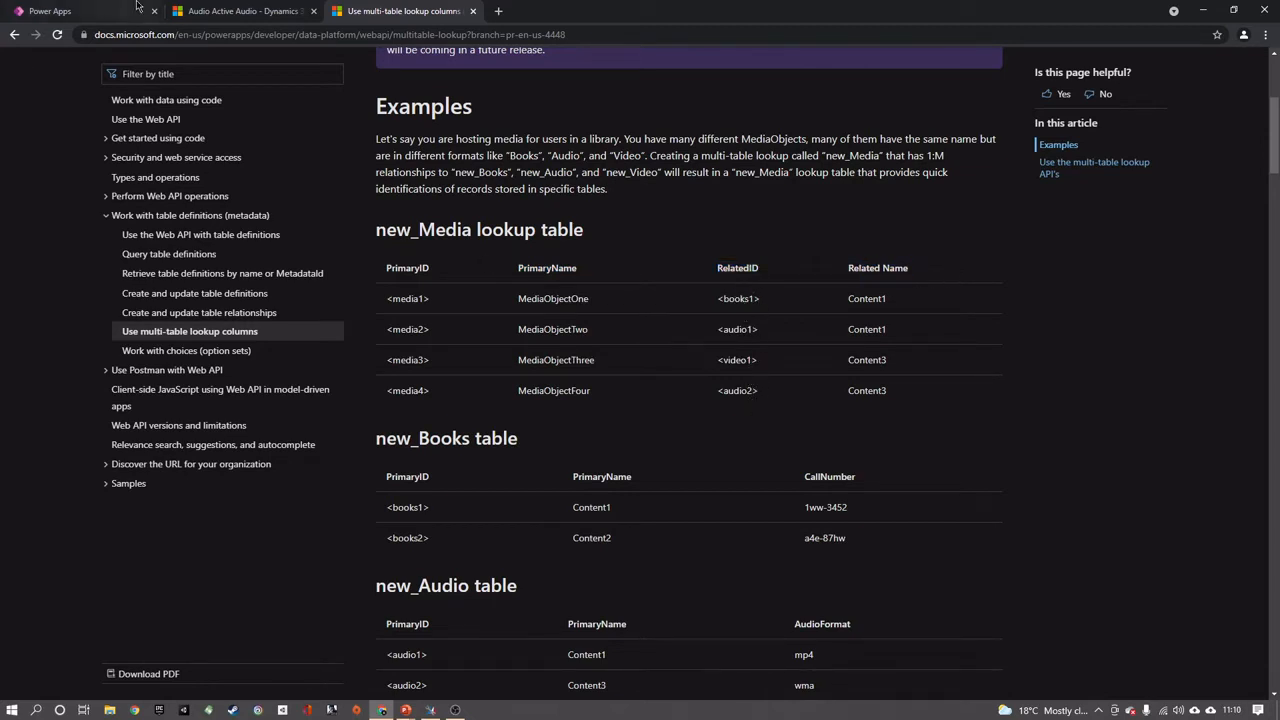
In Power Apps, add an optional text column named PrimaryName to the Media table and save the table
{"action": "left_click", "coordinate": [85, 7]}
{"action": "left_click", "coordinate": [195, 94]}
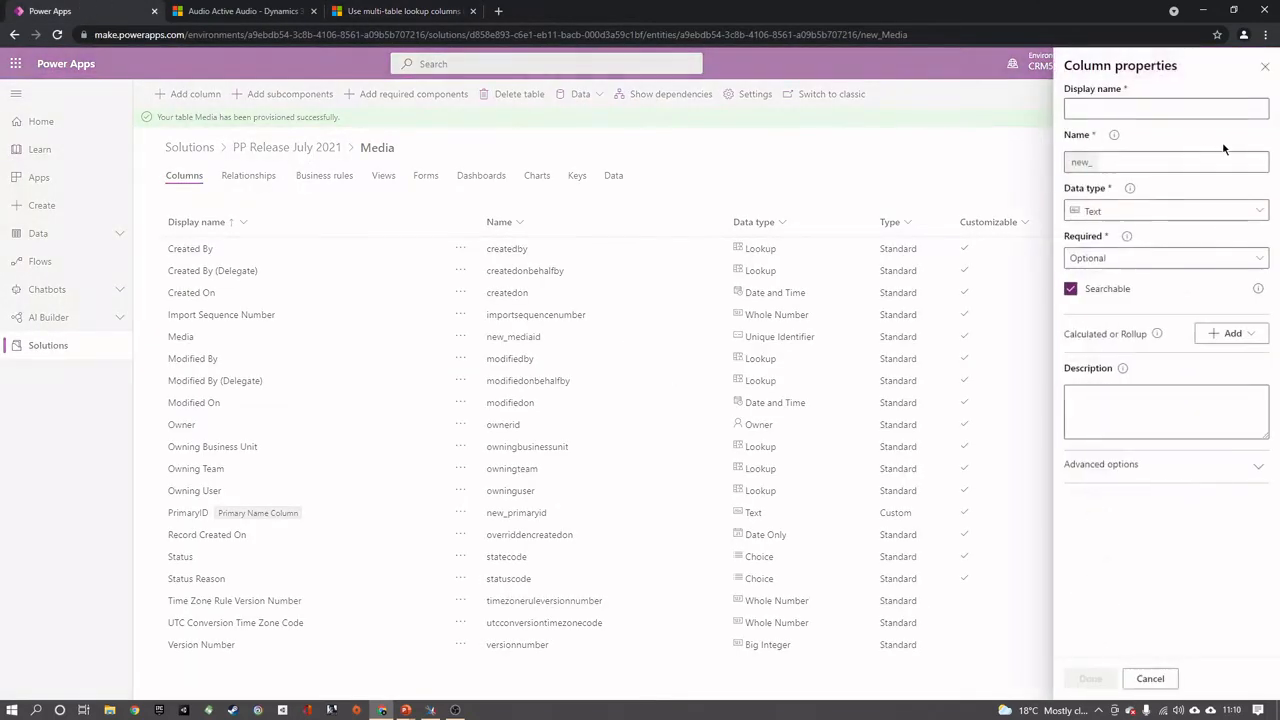
{"action": "left_click", "coordinate": [1120, 108]}
{"action": "right_click", "coordinate": [1121, 108]}
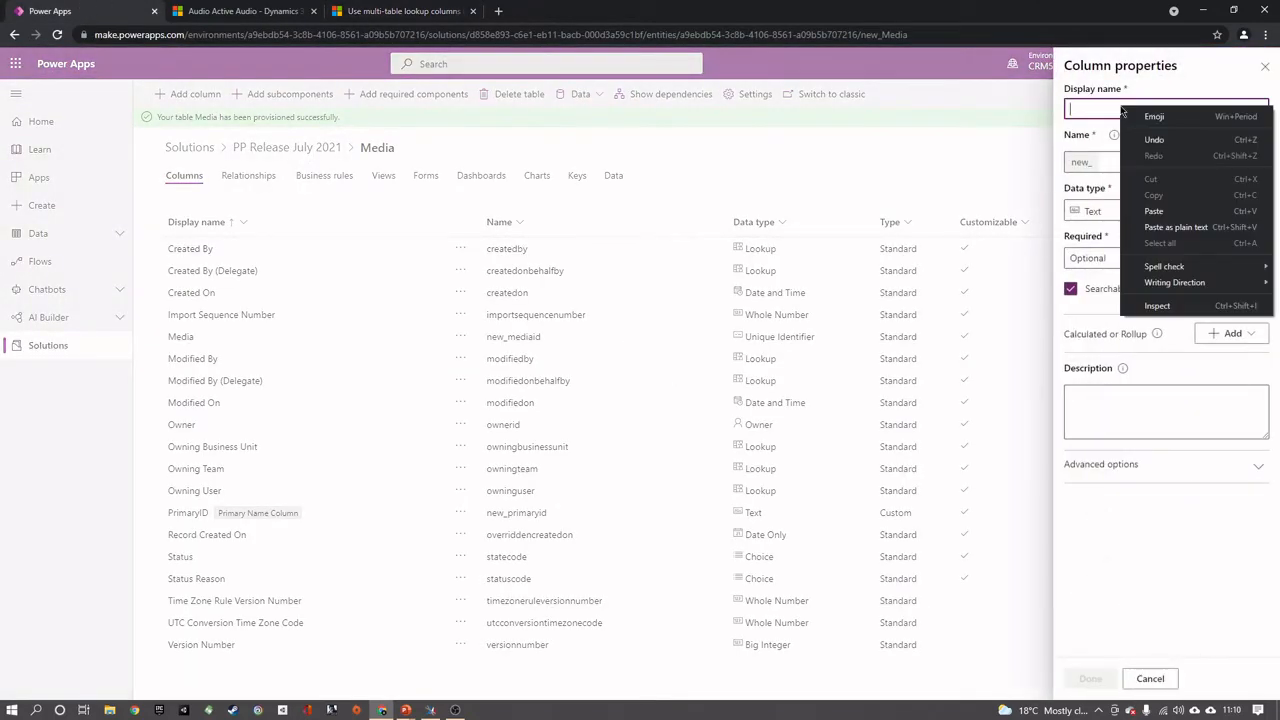
{"action": "left_click", "coordinate": [1154, 211]}
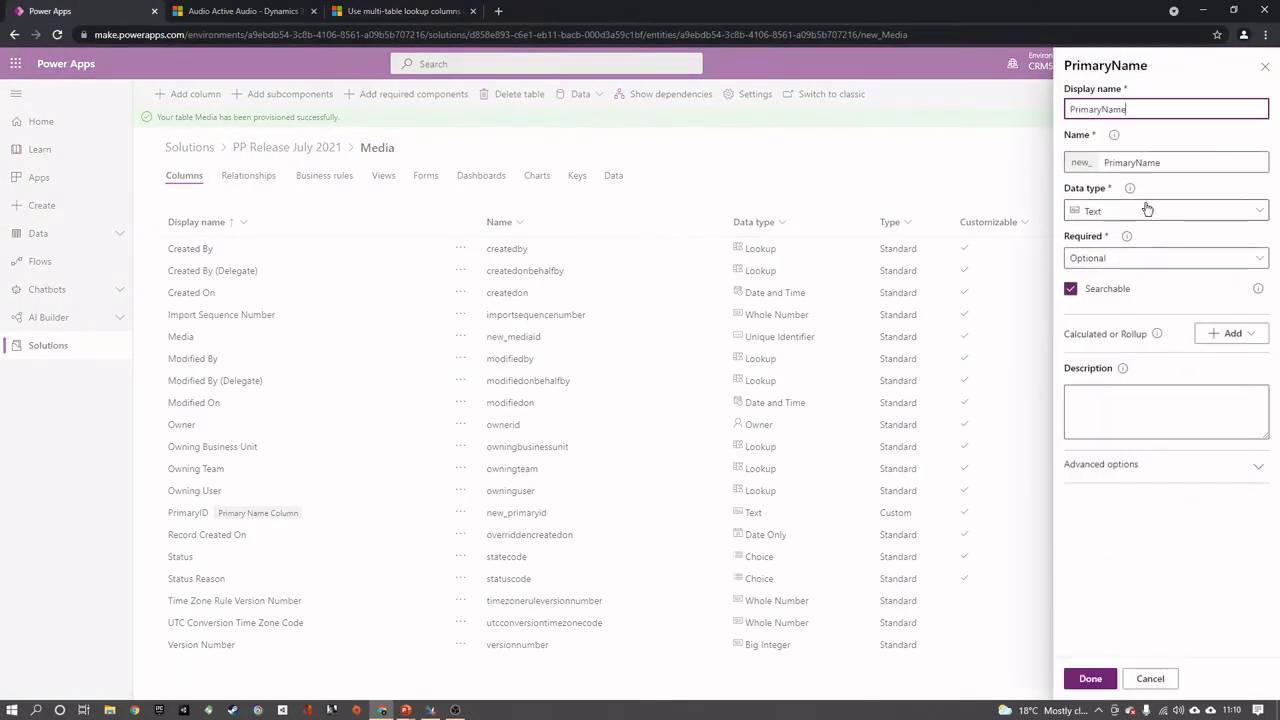
{"action": "left_click", "coordinate": [1090, 679]}
{"action": "left_click", "coordinate": [1232, 682]}
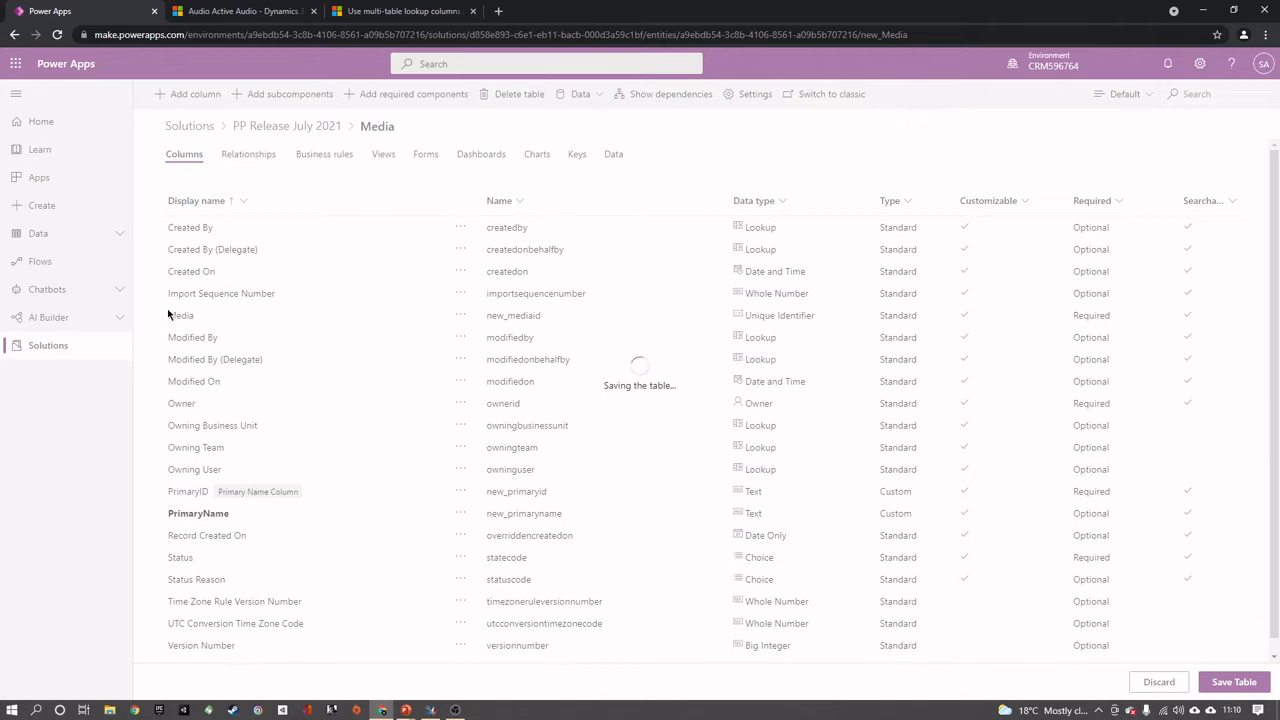
Switch to the documentation page and read through the example tables and the Web API example for creating a polymorphic lookup attribute
{"action": "left_click", "coordinate": [401, 6]}
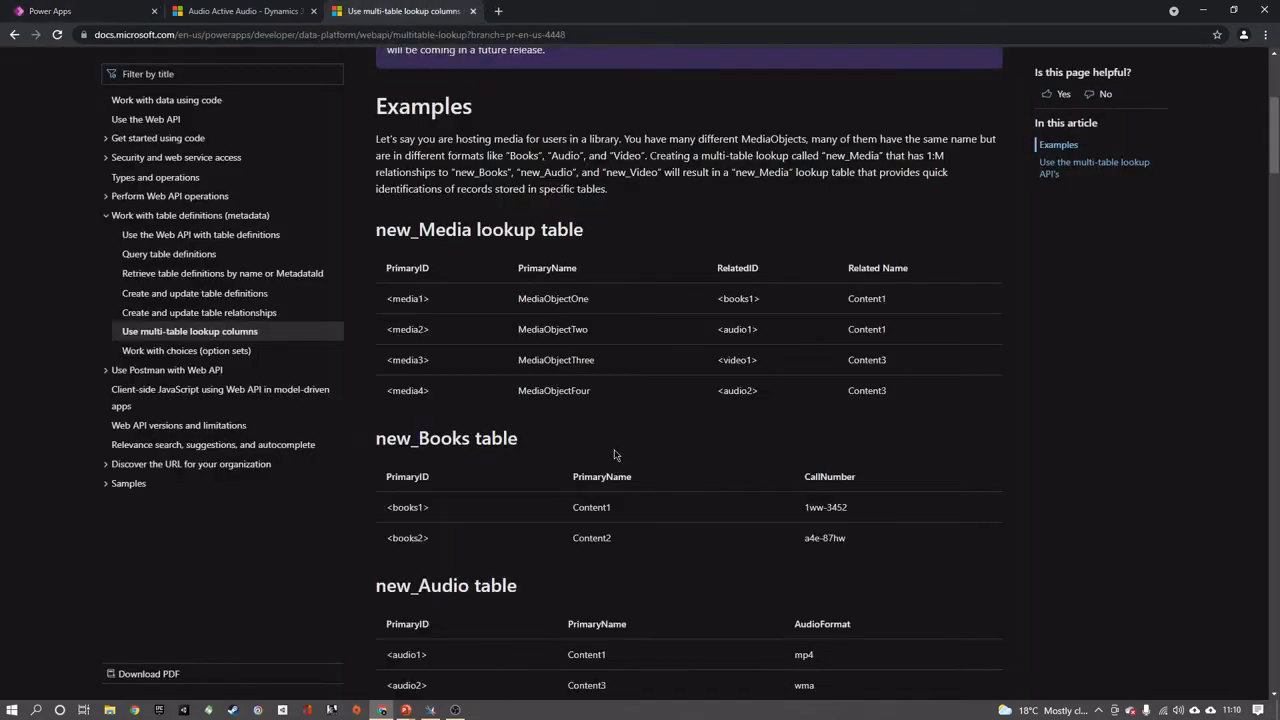
{"action": "scroll", "coordinate": [614, 454], "scroll_direction": "down", "scroll_amount": 4}
{"action": "scroll", "coordinate": [616, 454], "scroll_direction": "up", "scroll_amount": 3}
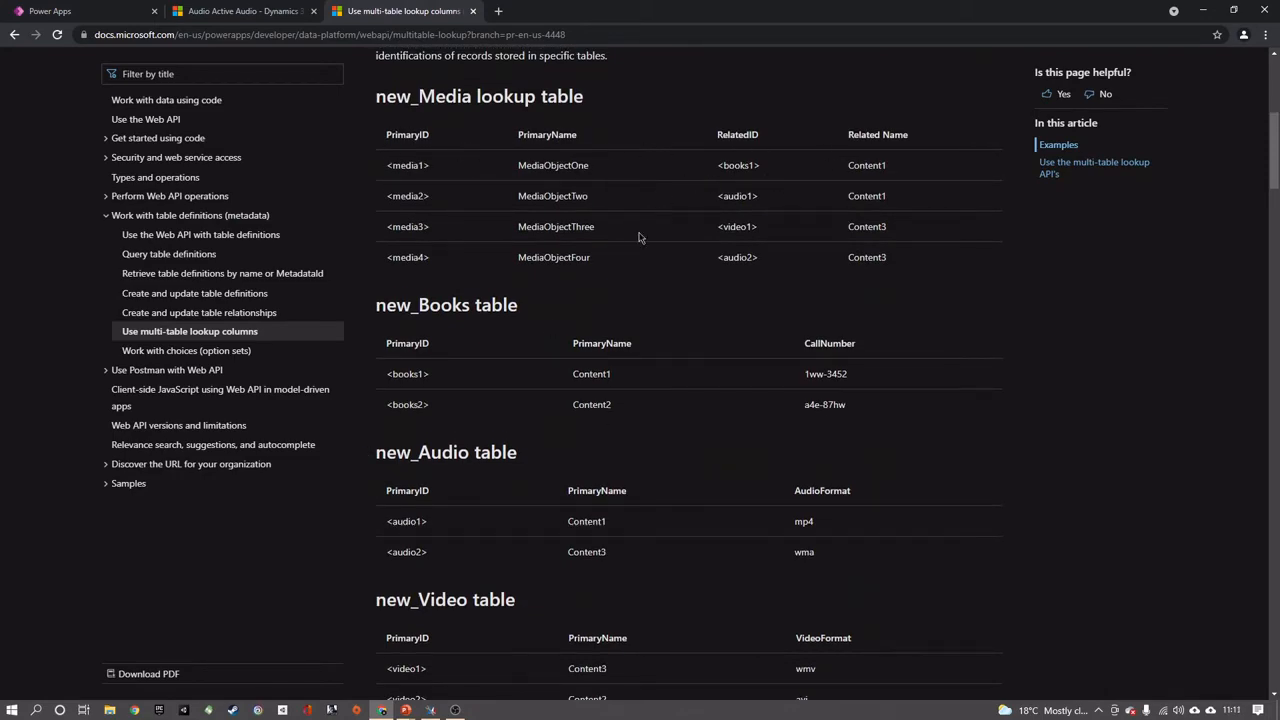
{"action": "scroll", "coordinate": [640, 237], "scroll_direction": "down", "scroll_amount": 6}
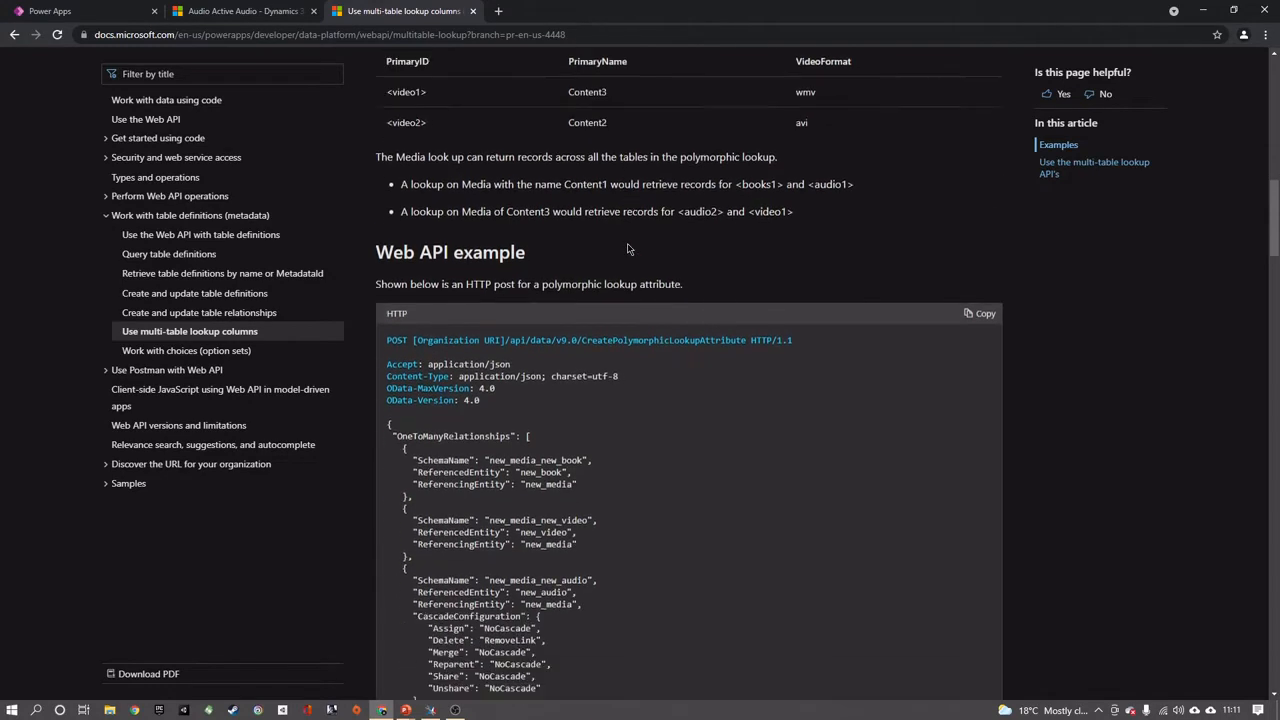
{"action": "scroll", "coordinate": [628, 249], "scroll_direction": "down", "scroll_amount": 1}
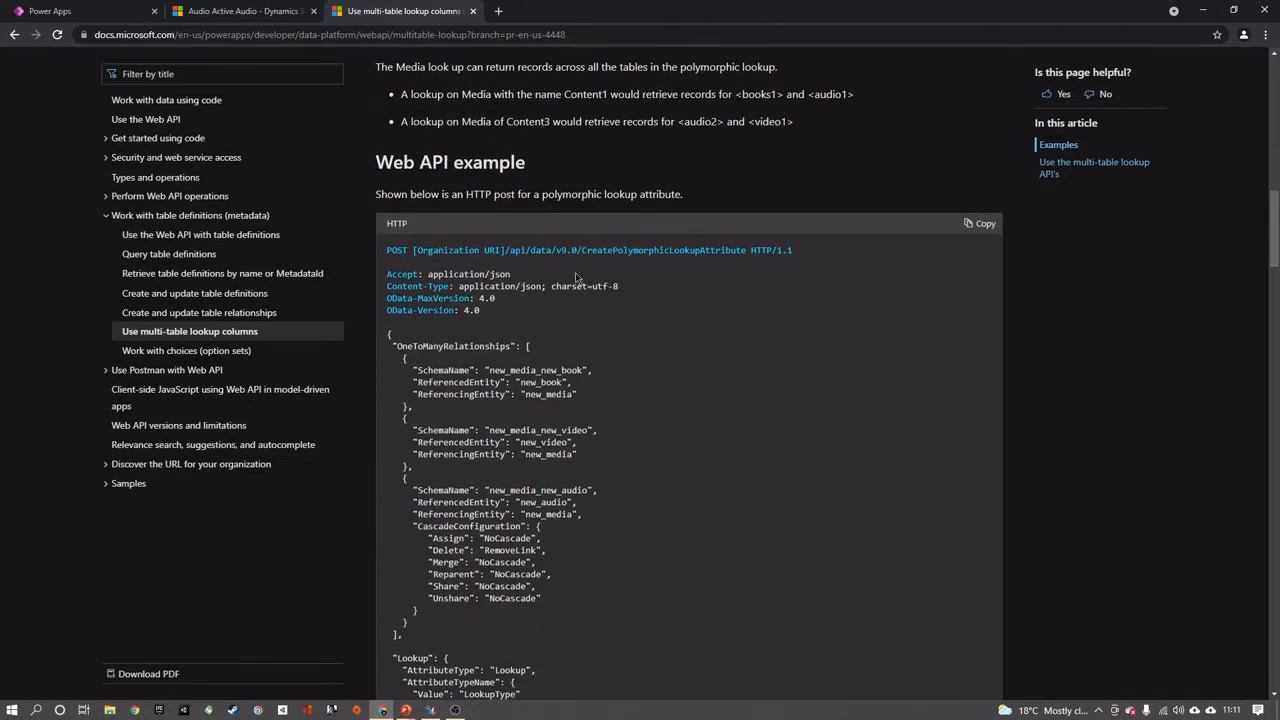
{"action": "scroll", "coordinate": [565, 290], "scroll_direction": "down", "scroll_amount": 1}
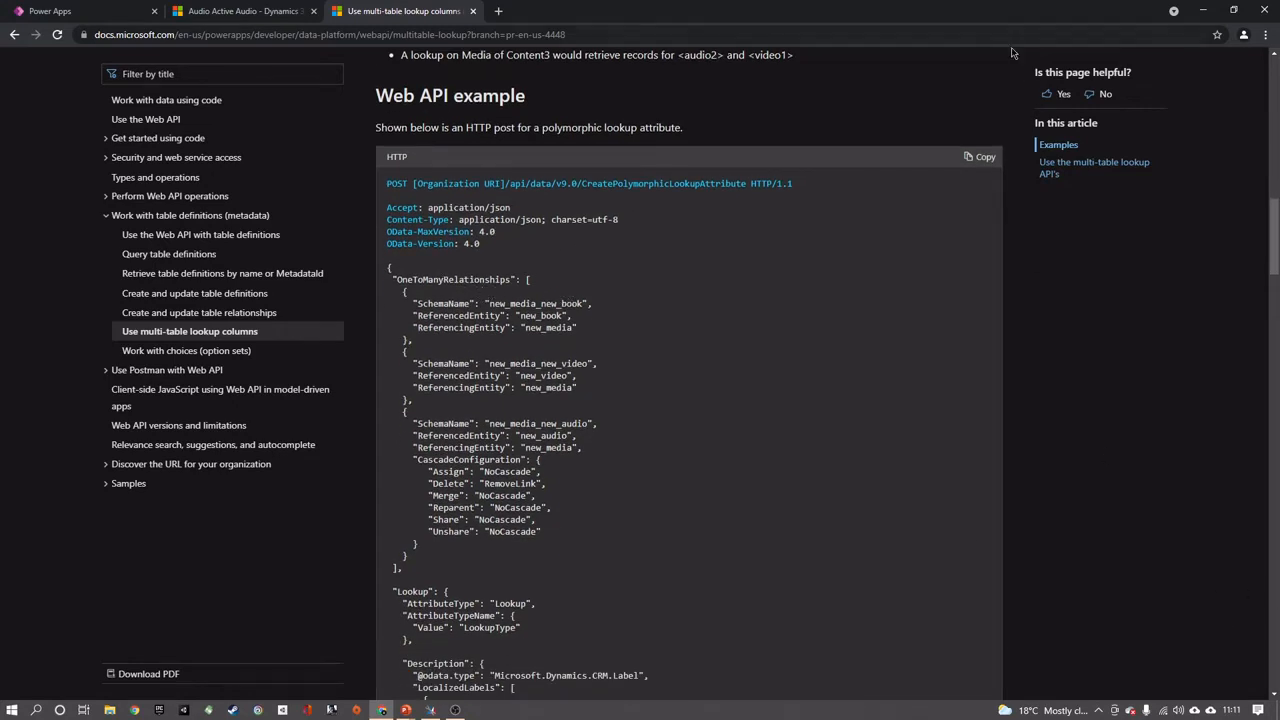
Enlarge the documentation page and examine the referencing entity of the first relationship in the Web API example
{"action": "left_click", "coordinate": [1265, 34]}
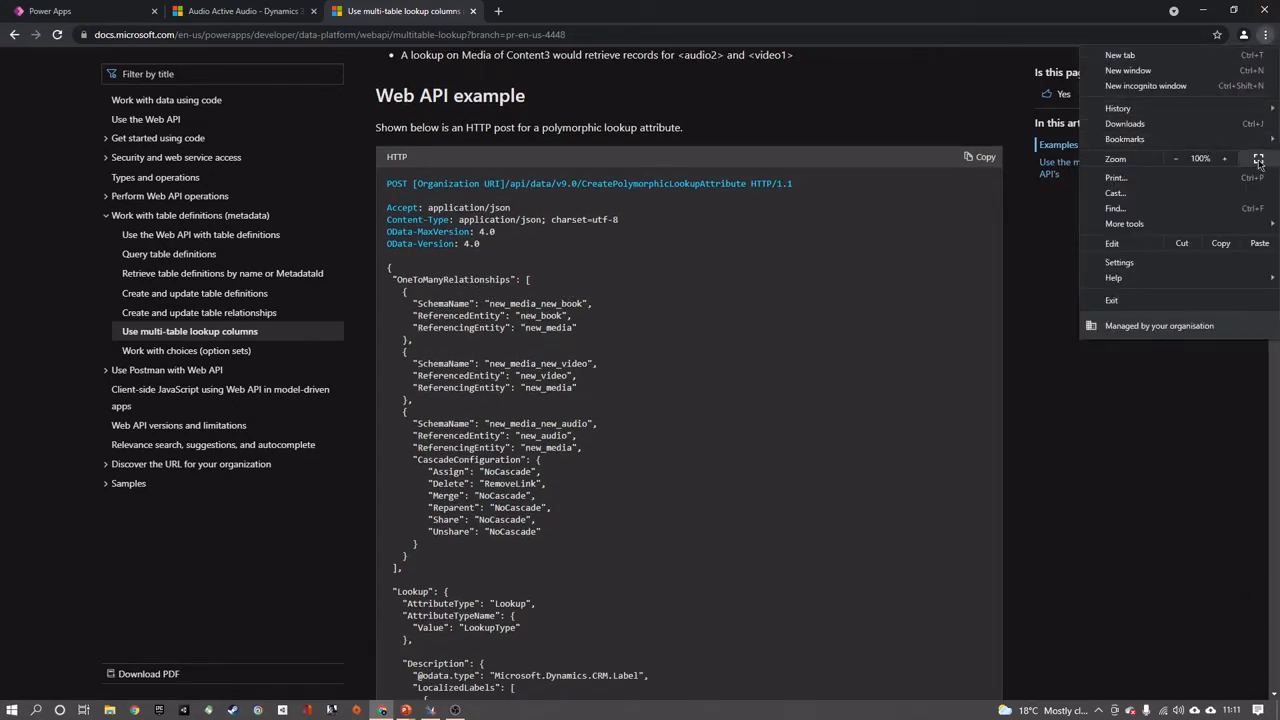
{"action": "left_click", "coordinate": [1224, 158]}
{"action": "left_click", "coordinate": [1224, 158]}
{"action": "left_click", "coordinate": [1027, 385]}
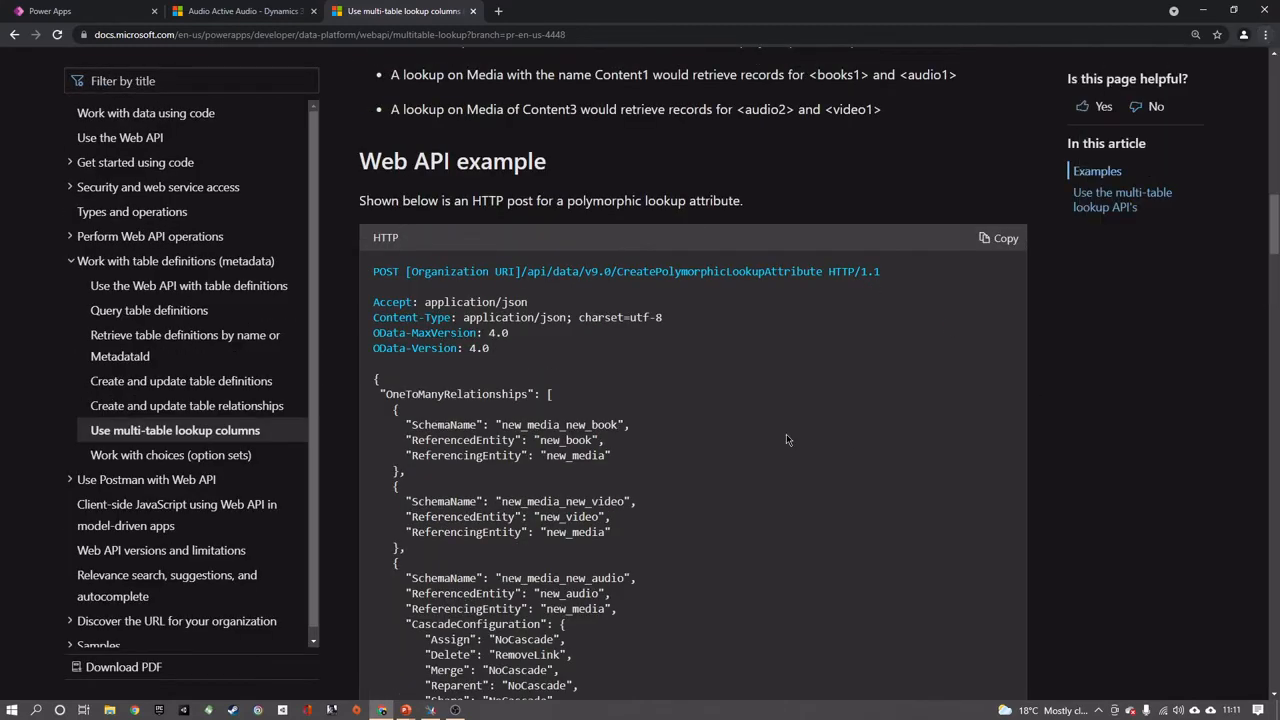
{"action": "scroll", "coordinate": [799, 433], "scroll_direction": "down", "scroll_amount": 2}
{"action": "scroll", "coordinate": [494, 290], "scroll_direction": "up", "scroll_amount": 1}
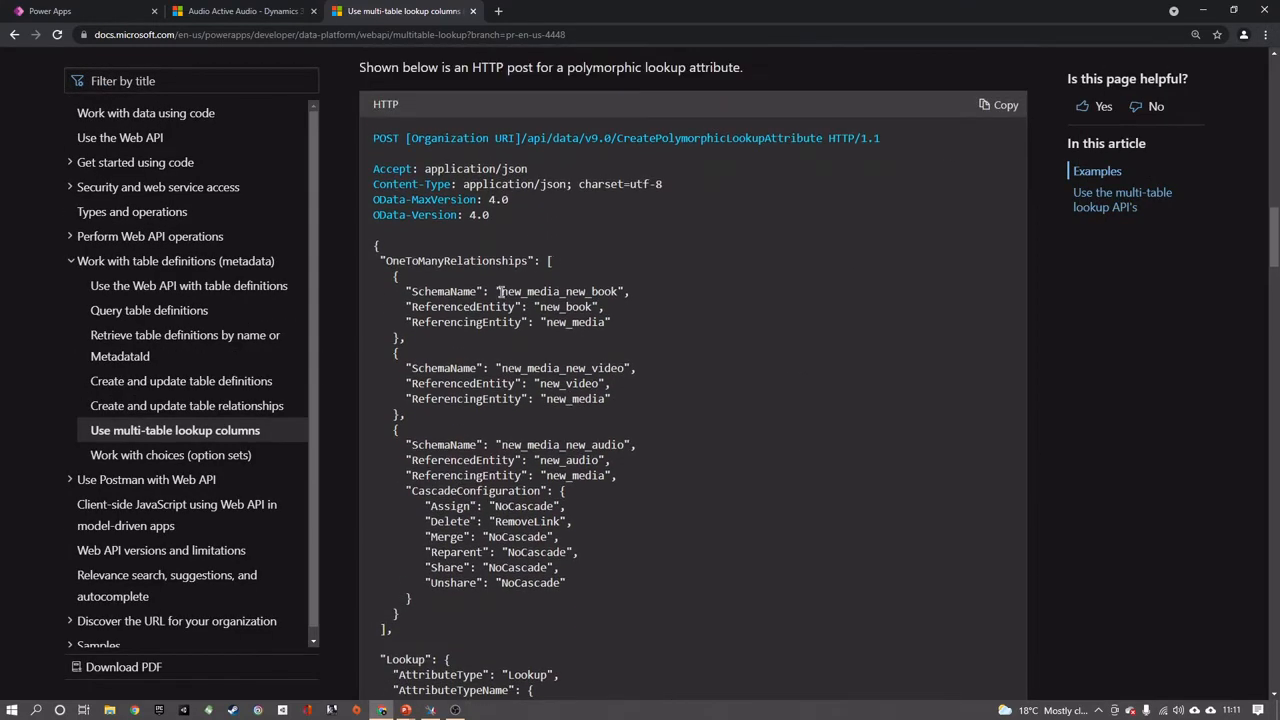
{"action": "left_click_drag", "start_coordinate": [549, 324], "coordinate": [605, 324]}
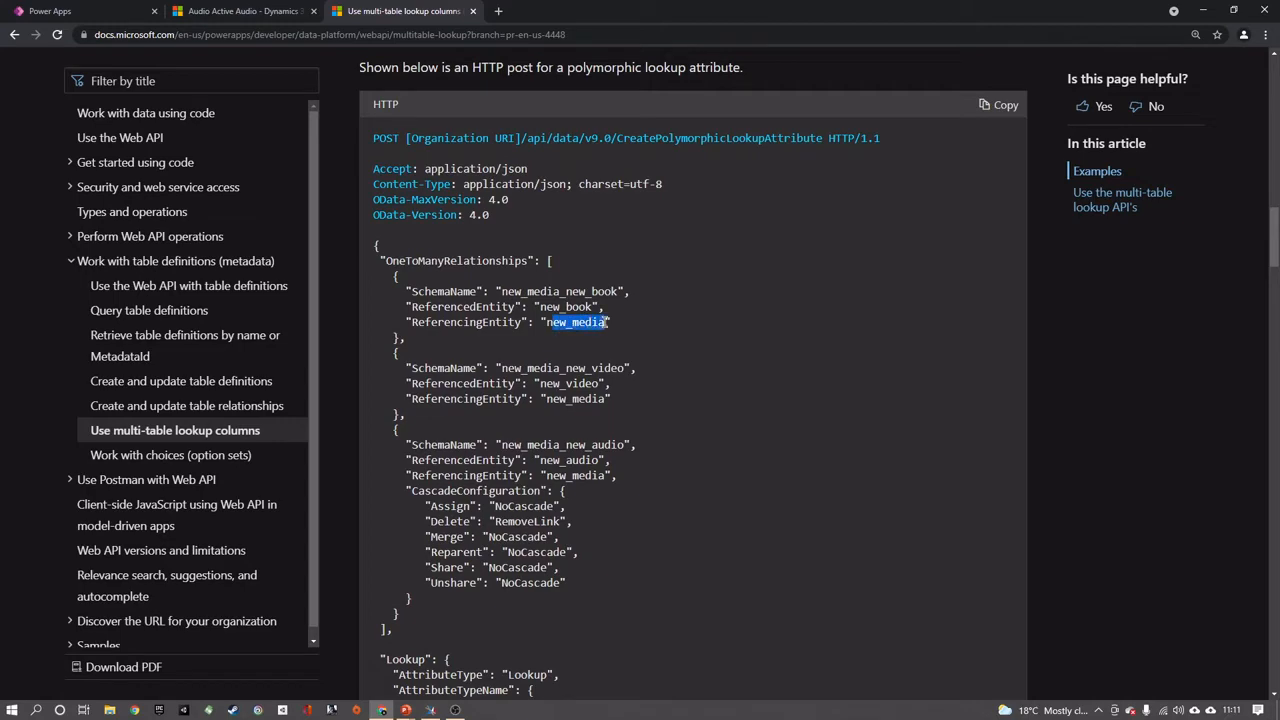
Check the Media table's name in the Power Apps solution and compare it with the Web API example's new_book relationship names
{"action": "left_click", "coordinate": [90, 11]}
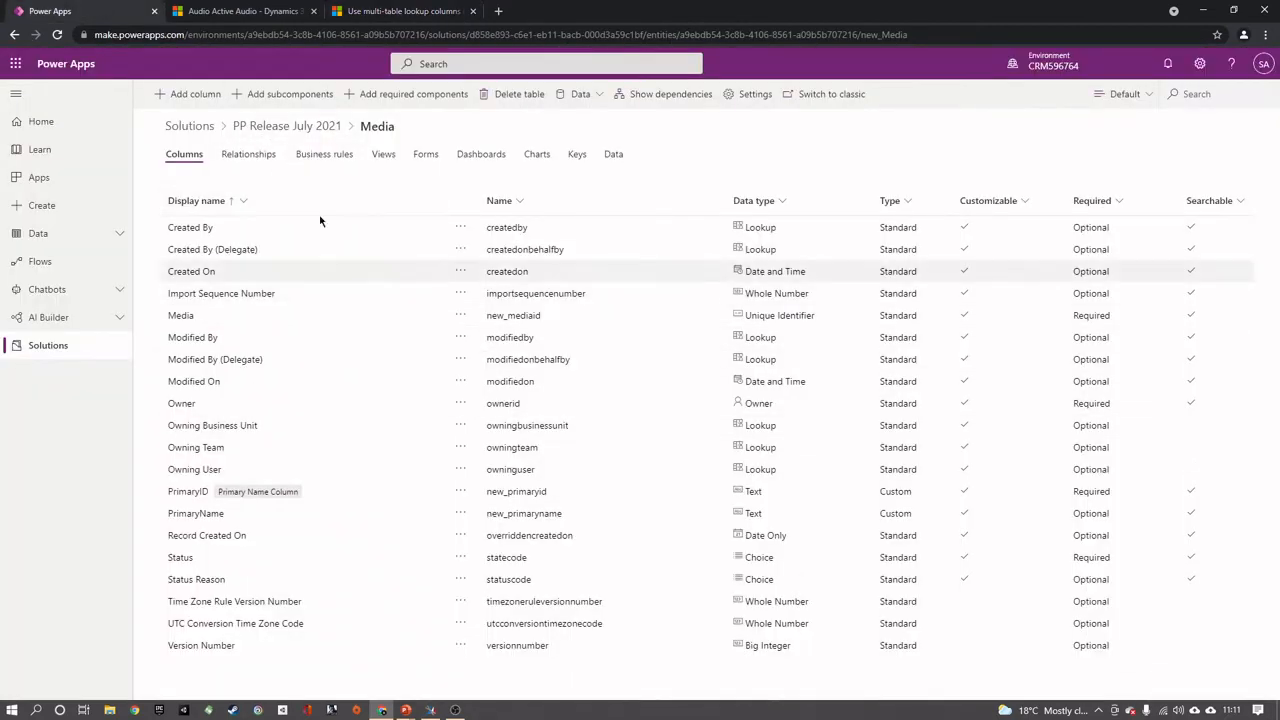
{"action": "left_click", "coordinate": [295, 128]}
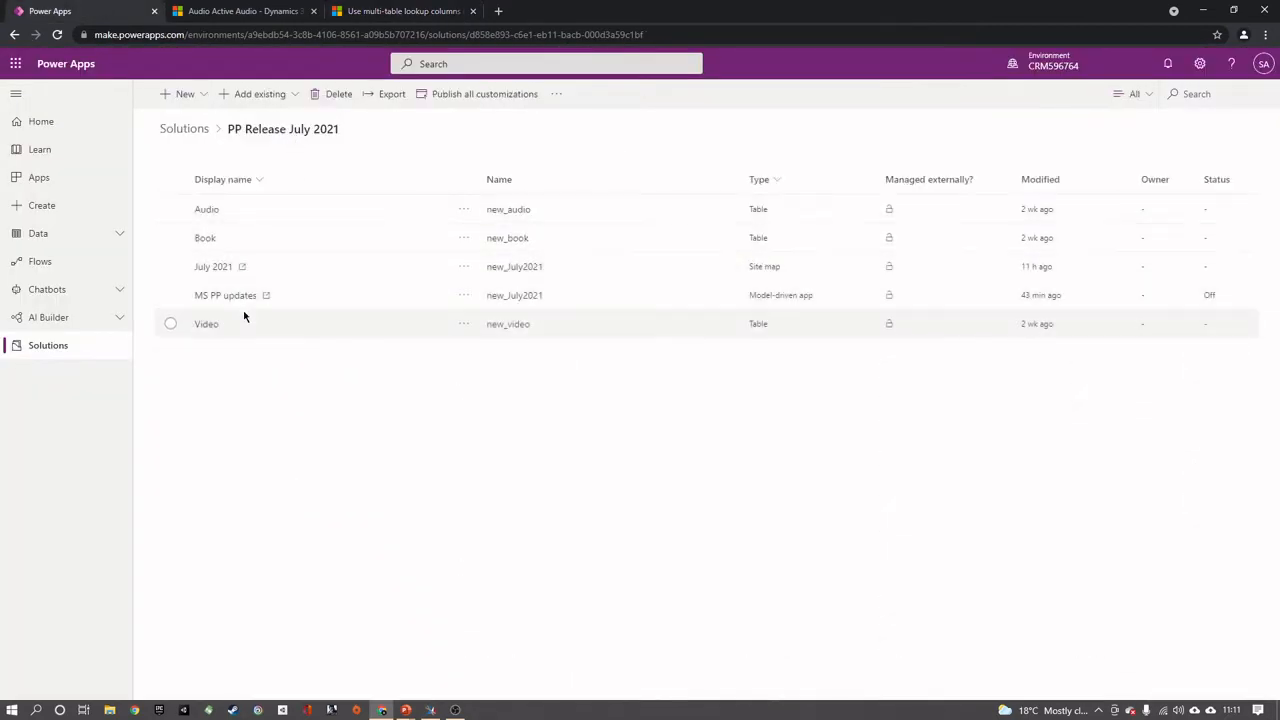
{"action": "left_click", "coordinate": [500, 330]}
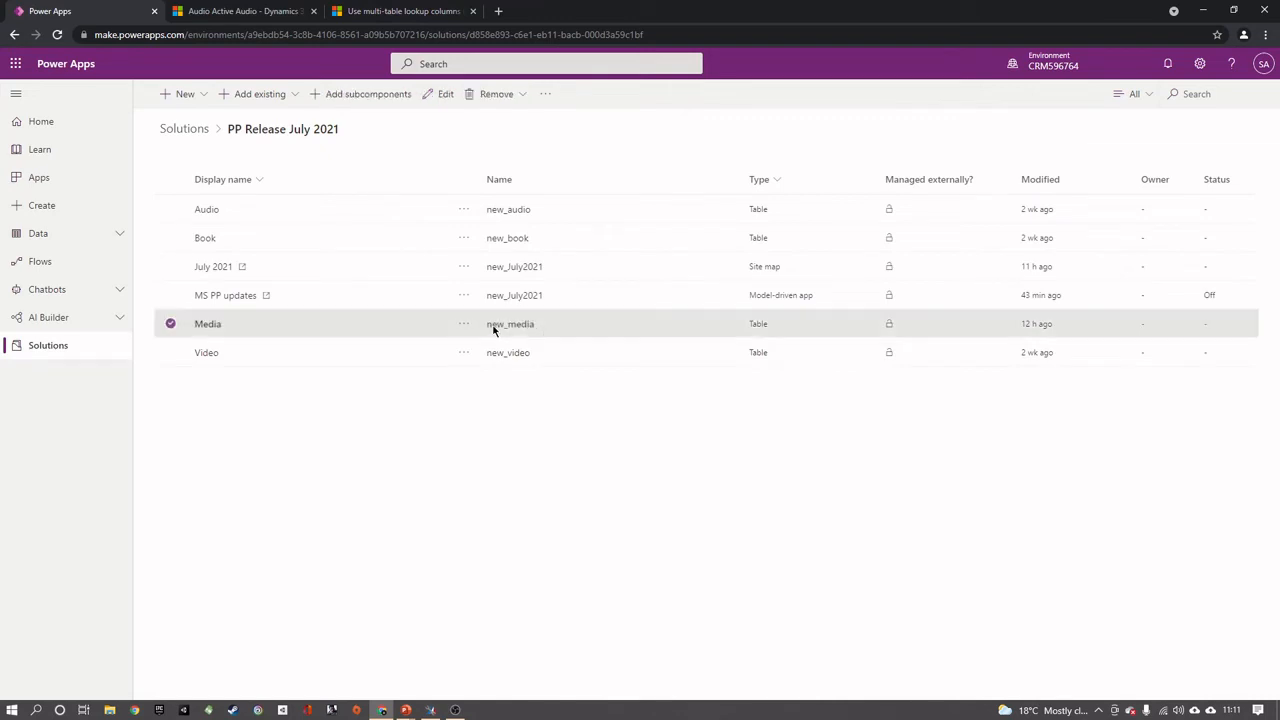
{"action": "left_click", "coordinate": [408, 10]}
{"action": "left_click_drag", "start_coordinate": [546, 322], "coordinate": [596, 307]}
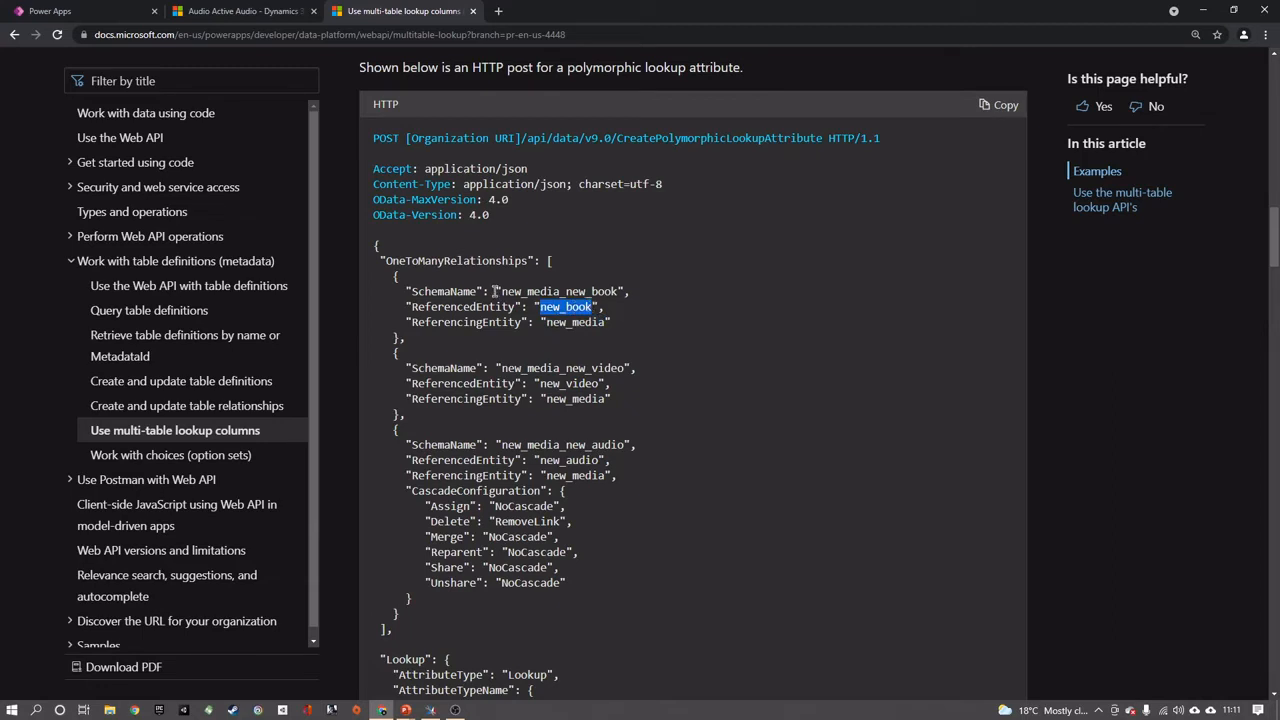
{"action": "left_click_drag", "start_coordinate": [502, 291], "coordinate": [617, 291]}
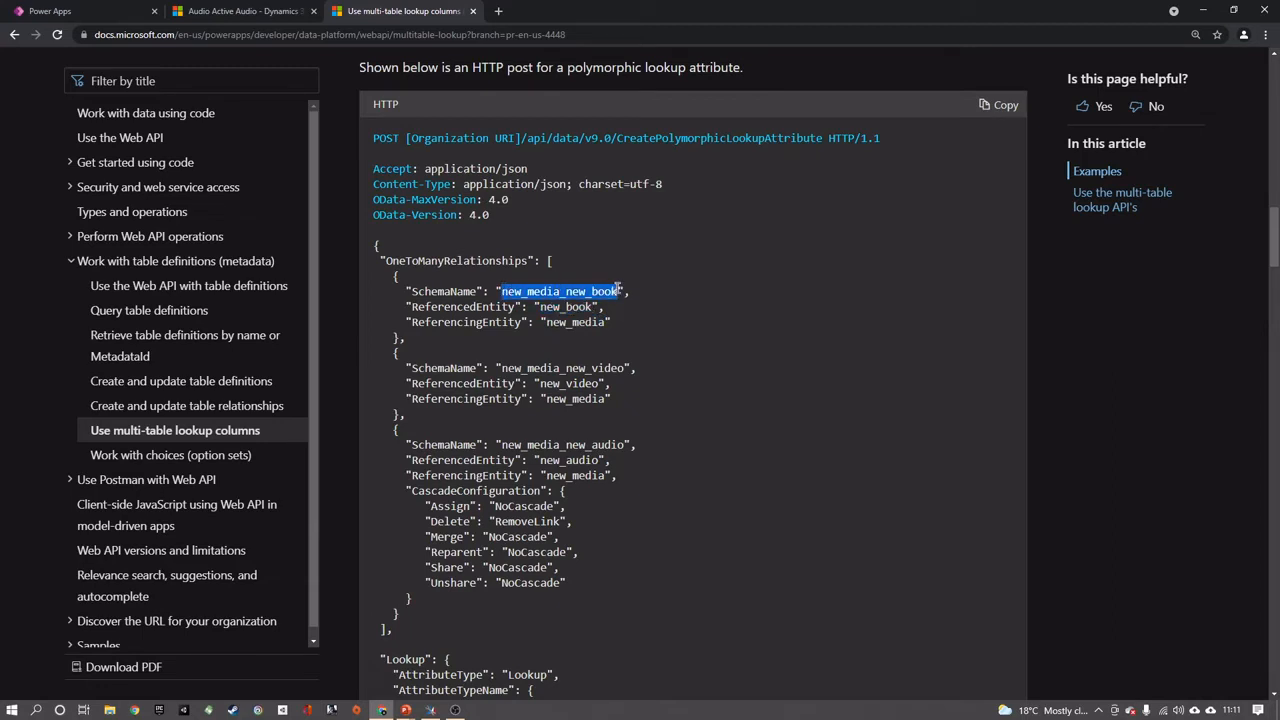
Examine the video and audio relationships, the cascade configuration and the Lookup attribute definition in the Web API example
{"action": "left_click_drag", "start_coordinate": [628, 369], "coordinate": [413, 369]}
{"action": "scroll", "coordinate": [453, 370], "scroll_direction": "down", "scroll_amount": 1}
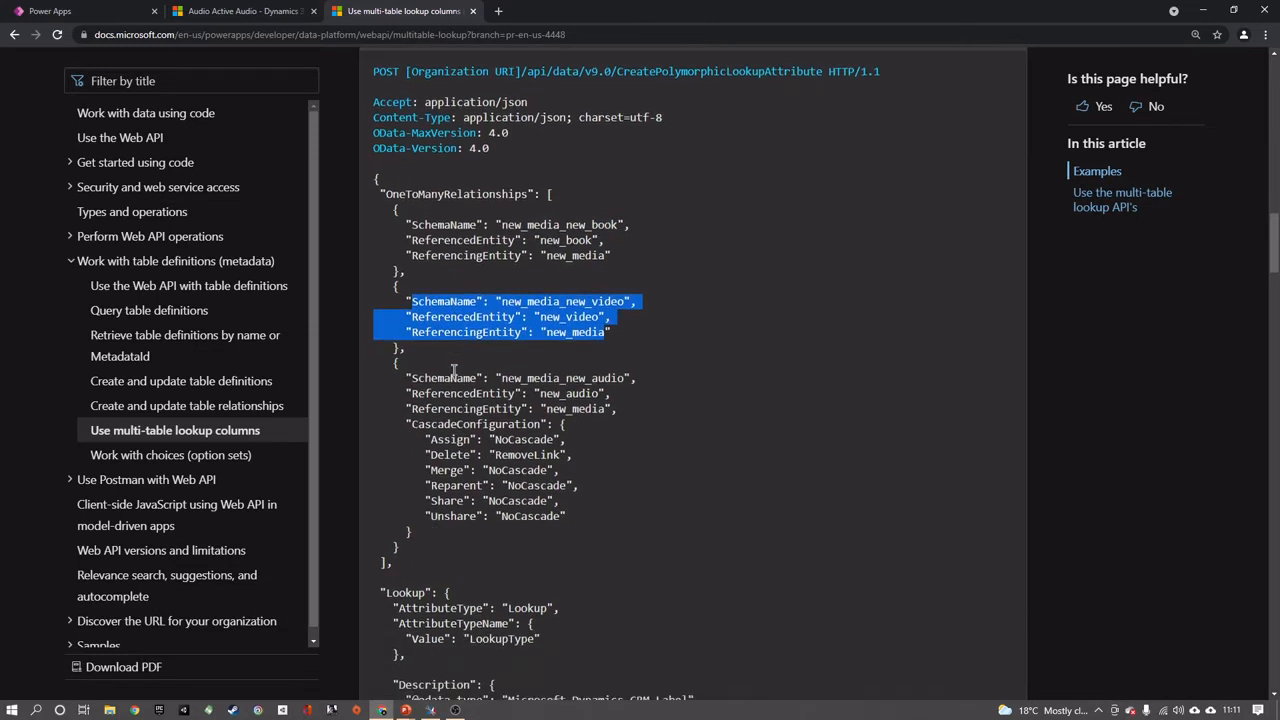
{"action": "scroll", "coordinate": [488, 392], "scroll_direction": "down", "scroll_amount": 2}
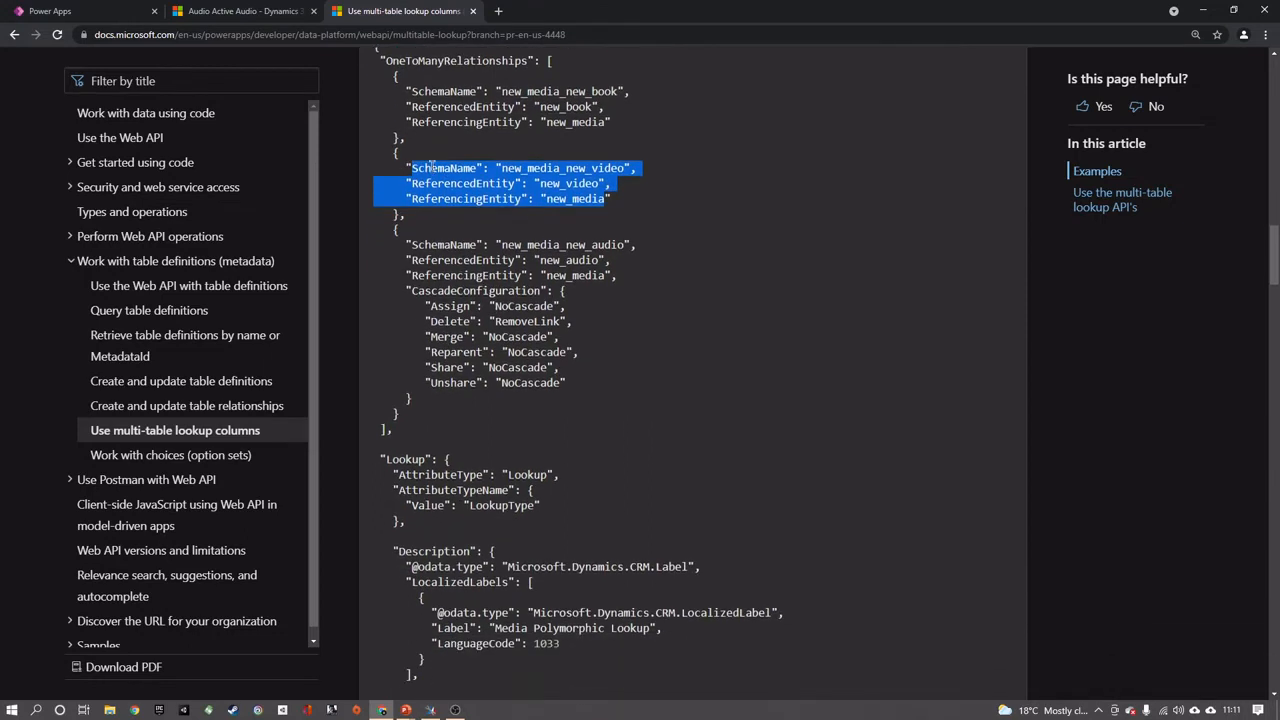
{"action": "left_click_drag", "start_coordinate": [424, 247], "coordinate": [482, 245]}
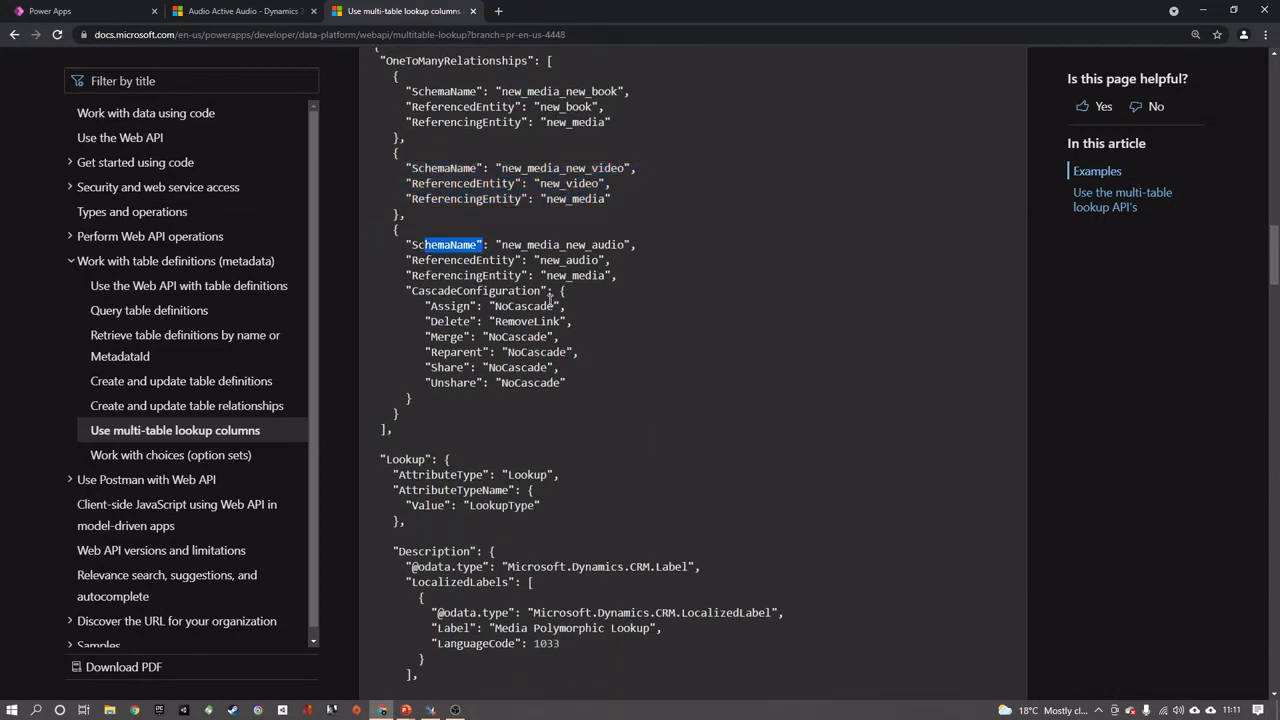
{"action": "scroll", "coordinate": [549, 306], "scroll_direction": "down", "scroll_amount": 3}
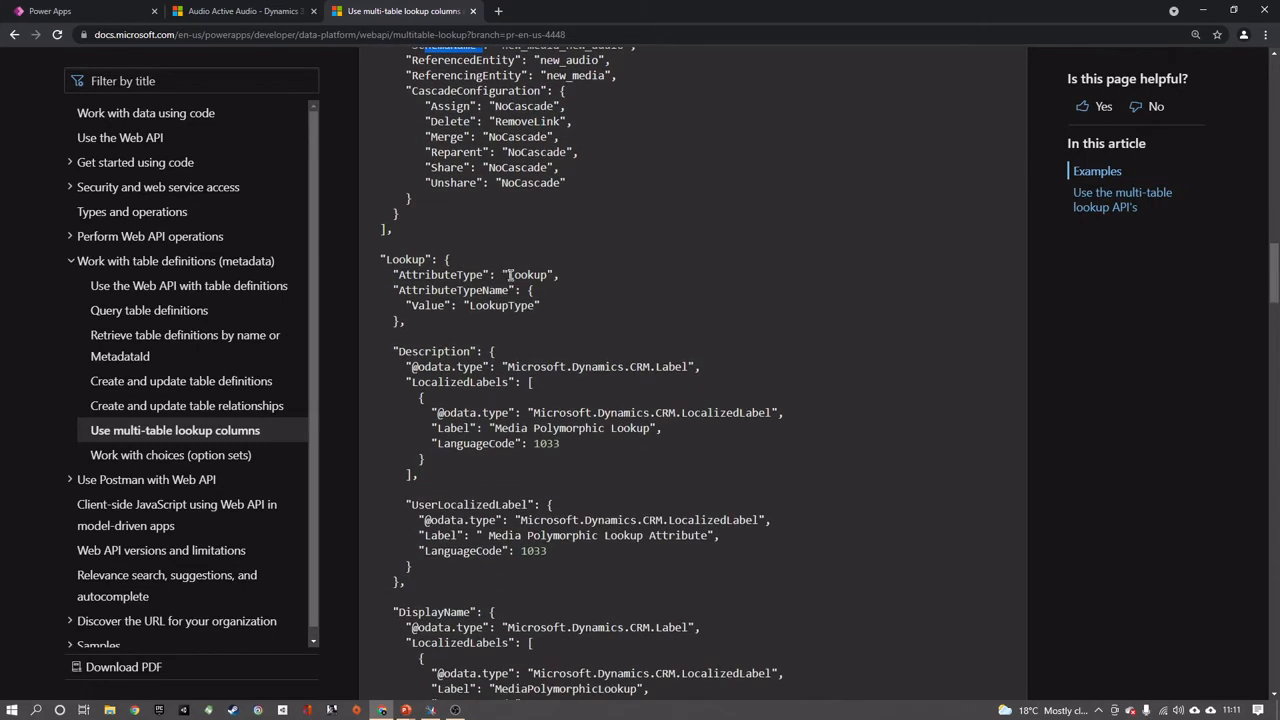
{"action": "left_click_drag", "start_coordinate": [509, 275], "coordinate": [550, 275]}
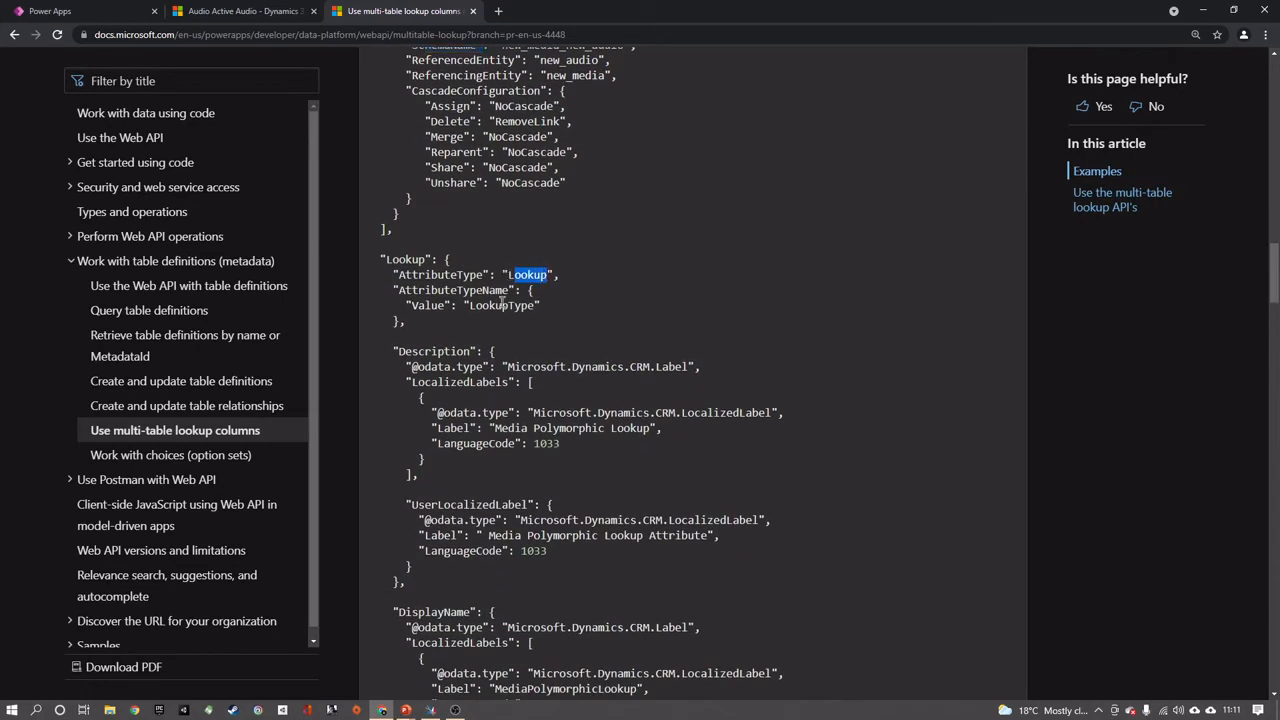
{"action": "scroll", "coordinate": [489, 338], "scroll_direction": "down", "scroll_amount": 1}
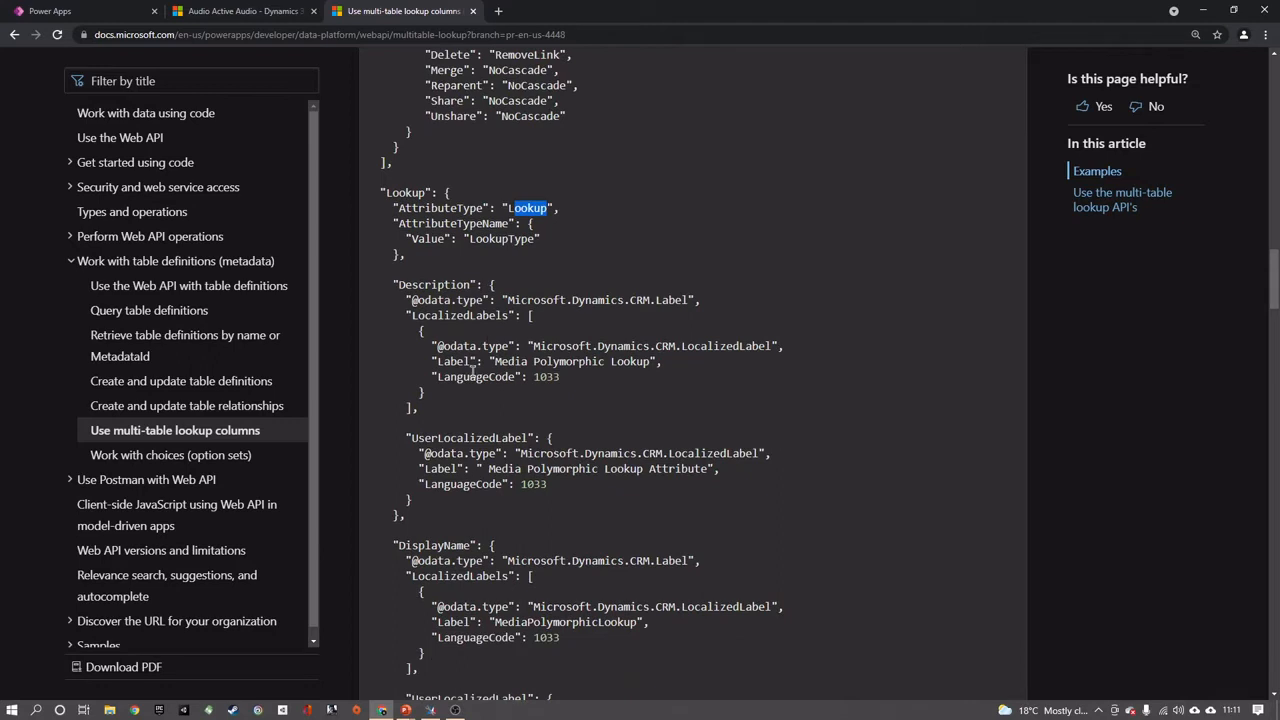
{"action": "scroll", "coordinate": [440, 388], "scroll_direction": "down", "scroll_amount": 2}
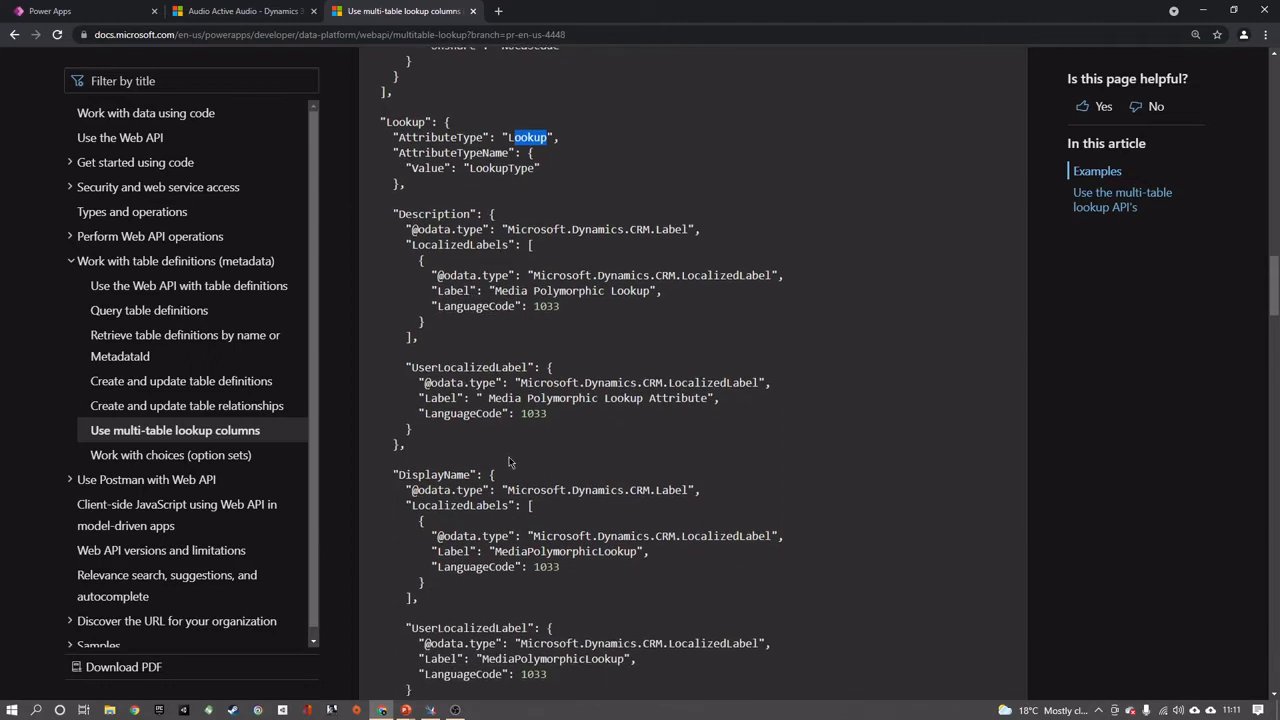
{"action": "scroll", "coordinate": [512, 400], "scroll_direction": "down", "scroll_amount": 2}
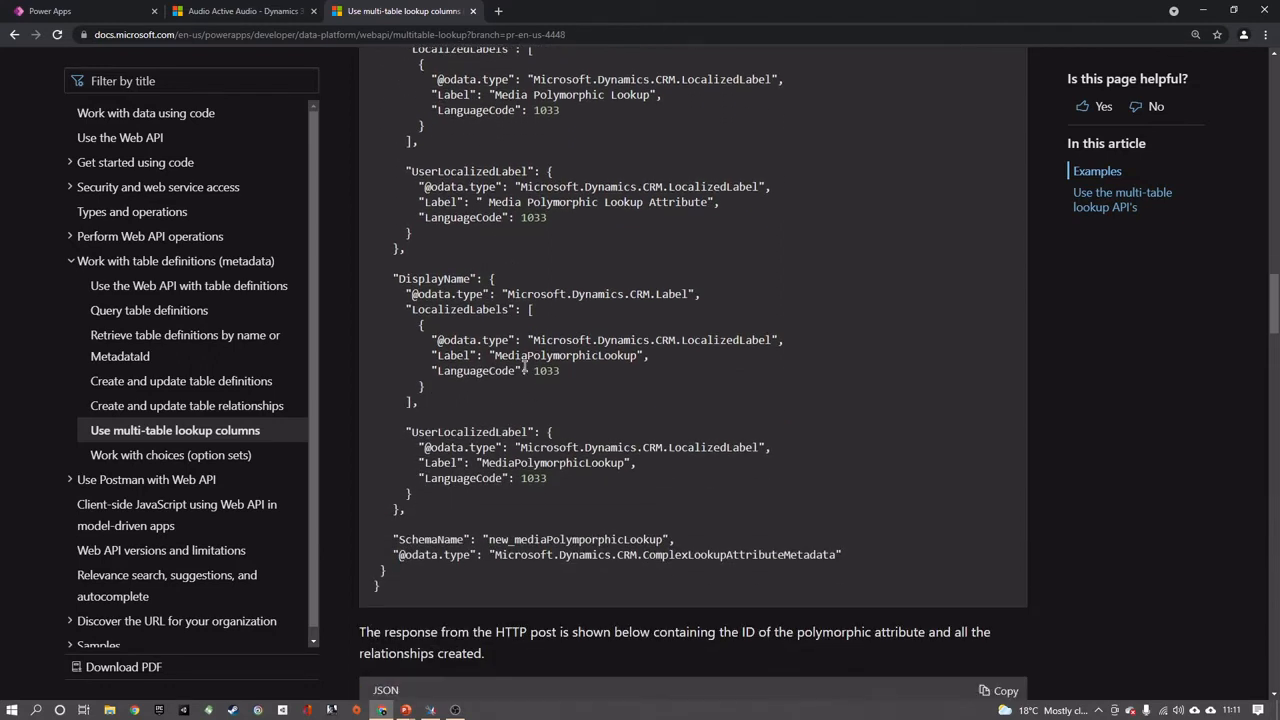
{"action": "scroll", "coordinate": [520, 355], "scroll_direction": "up", "scroll_amount": 5}
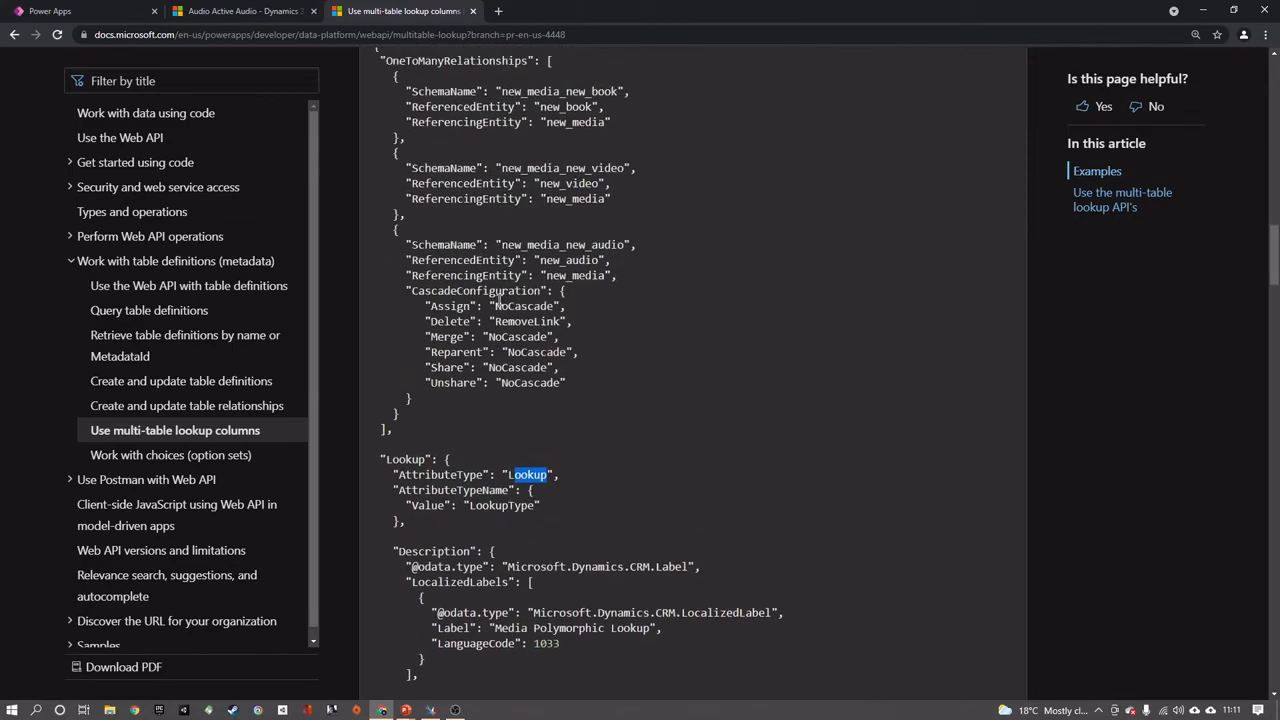
{"action": "scroll", "coordinate": [516, 335], "scroll_direction": "down", "scroll_amount": 3}
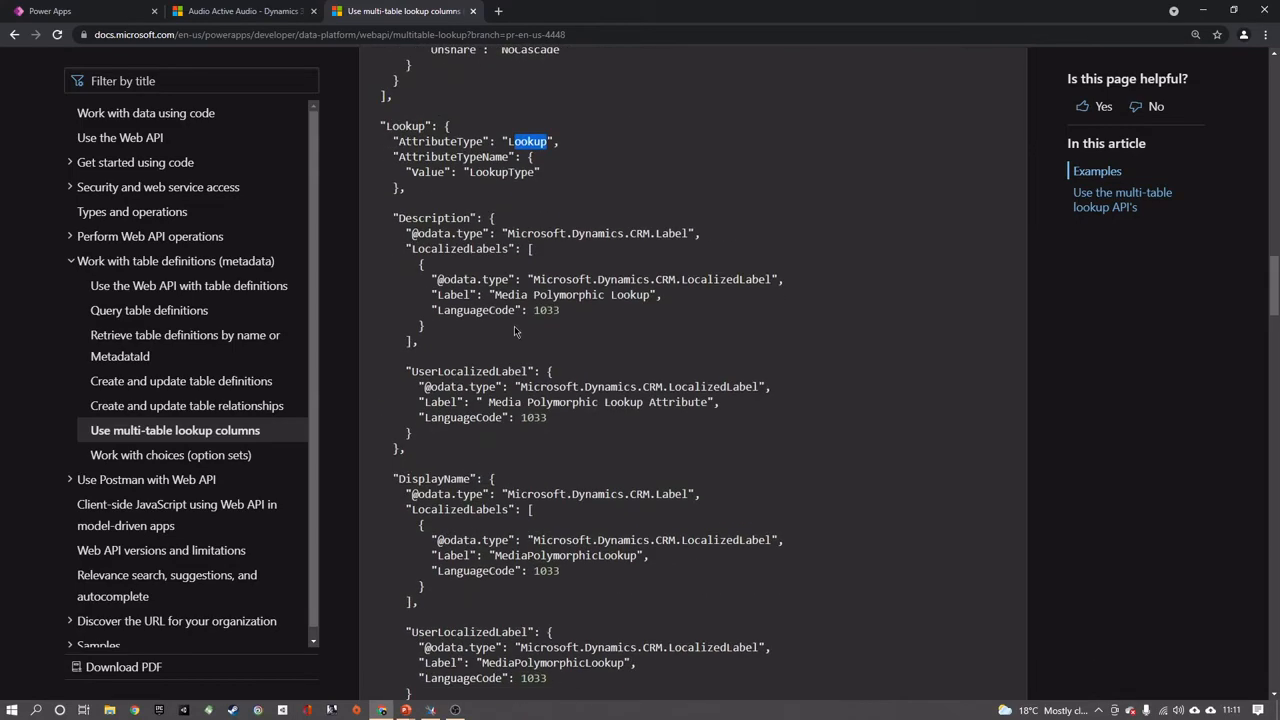
Open the Media table in the Power Apps solution, and return to the documentation page
{"action": "left_click", "coordinate": [103, 5]}
{"action": "left_click", "coordinate": [209, 326]}
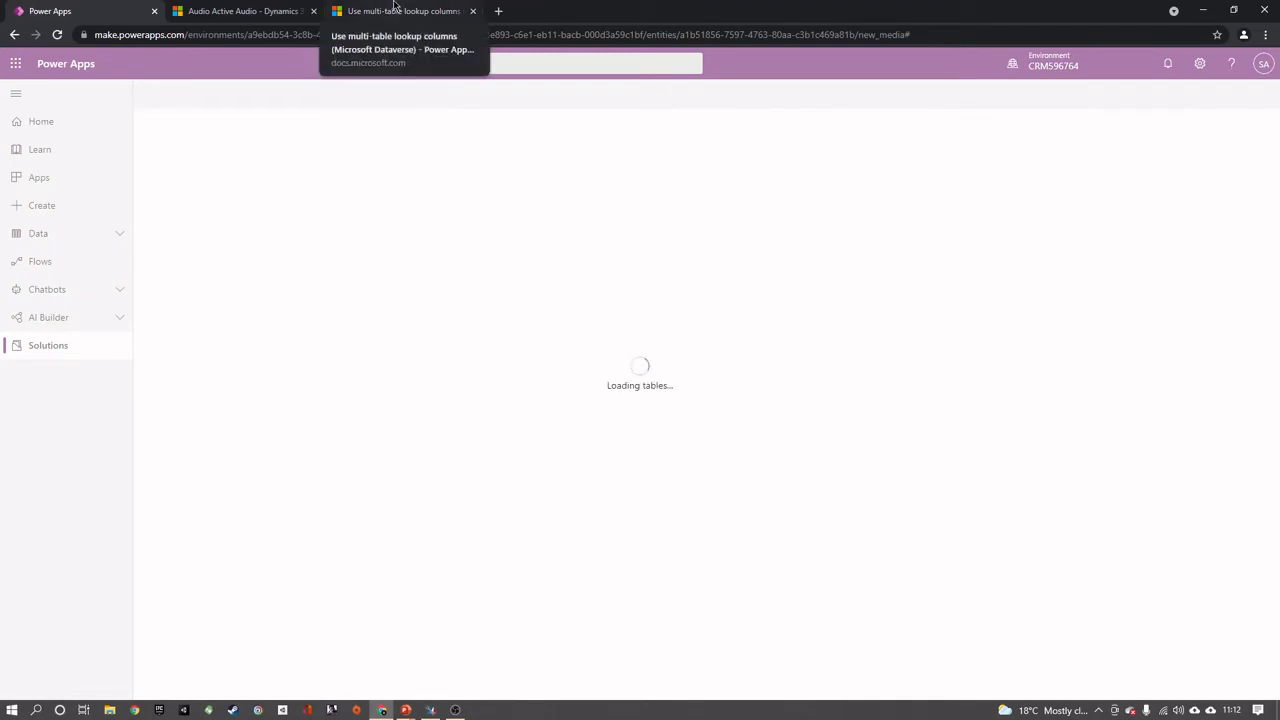
{"action": "left_click", "coordinate": [394, 8]}
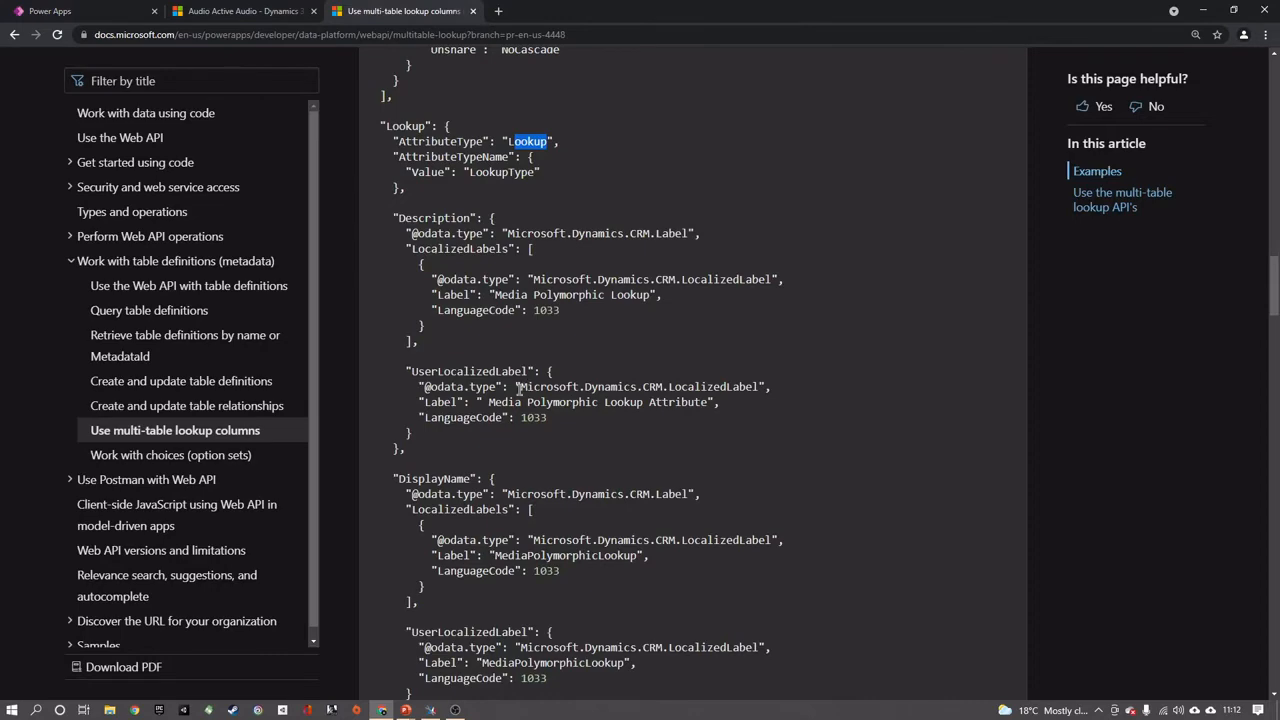
Reduce the documentation page's zoom back to normal size and copy the whole HTTP example for the polymorphic lookup attribute
{"action": "scroll", "coordinate": [519, 389], "scroll_direction": "up", "scroll_amount": 8}
{"action": "left_click", "coordinate": [1265, 35]}
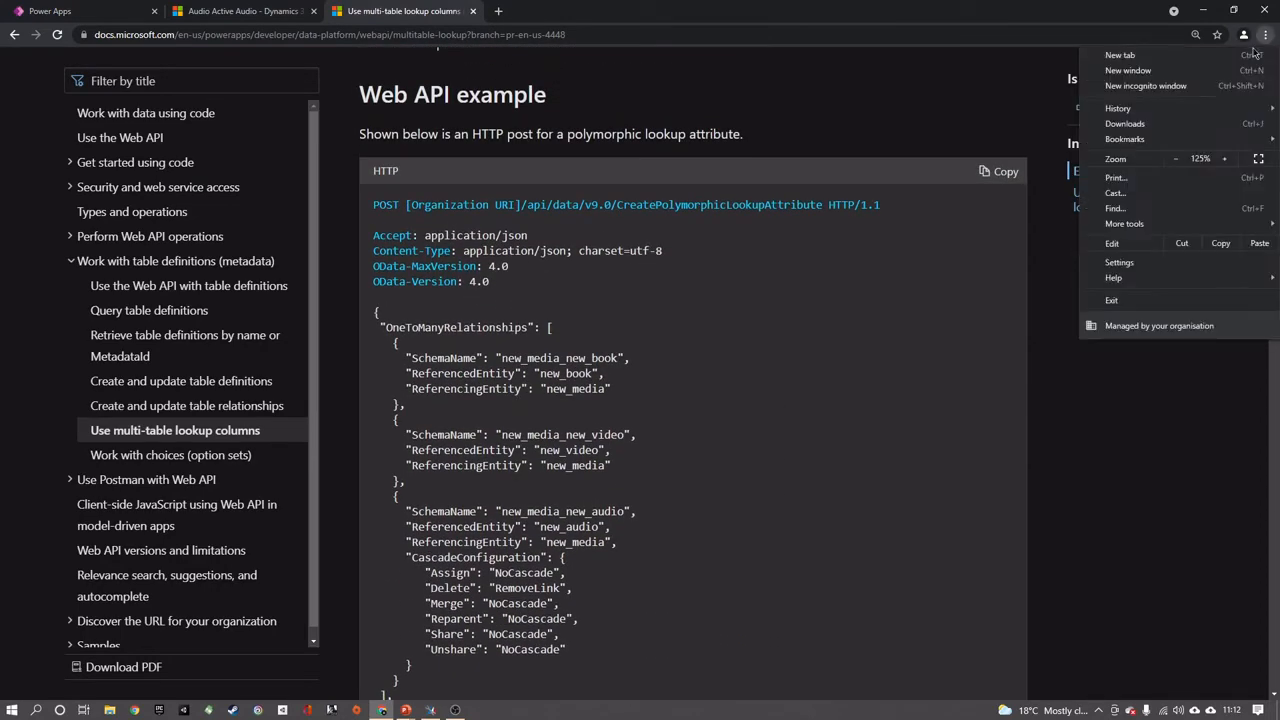
{"action": "left_click", "coordinate": [1176, 158]}
{"action": "left_click", "coordinate": [1176, 158]}
{"action": "left_click", "coordinate": [993, 377]}
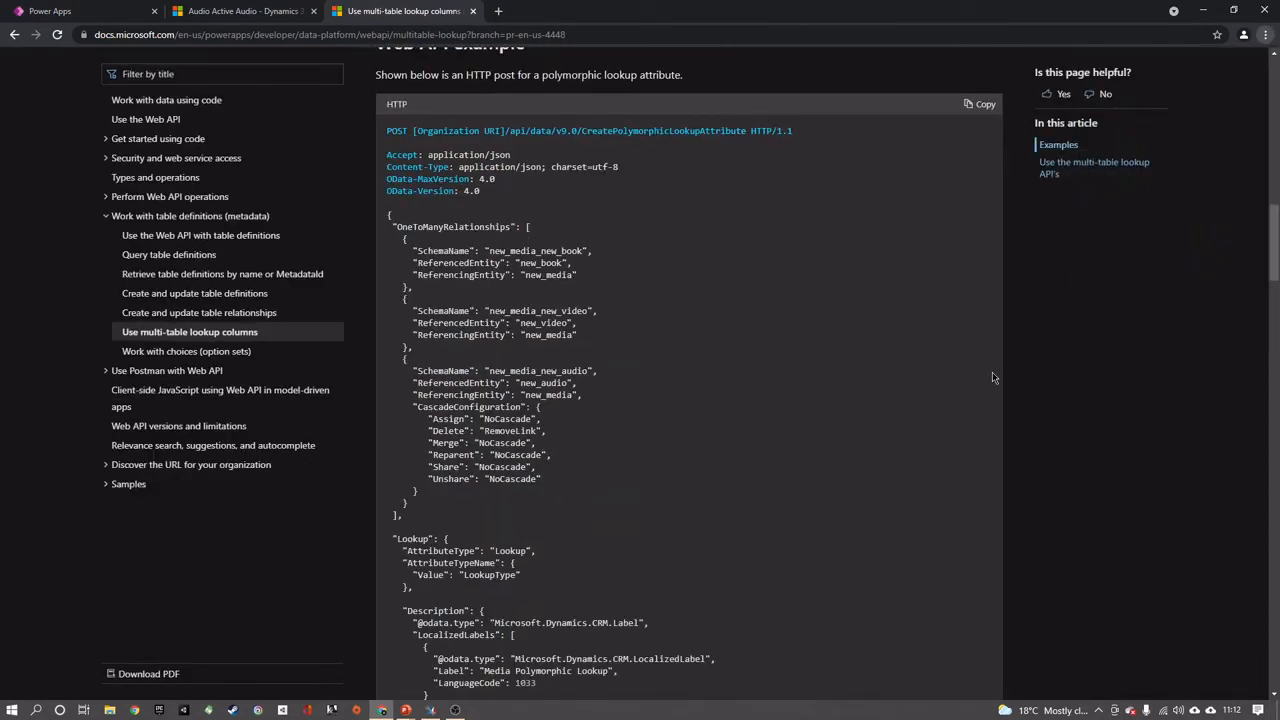
{"action": "left_click_drag", "start_coordinate": [388, 213], "coordinate": [561, 621]}
{"action": "left_click", "coordinate": [550, 518]}
{"action": "left_click", "coordinate": [988, 104]}
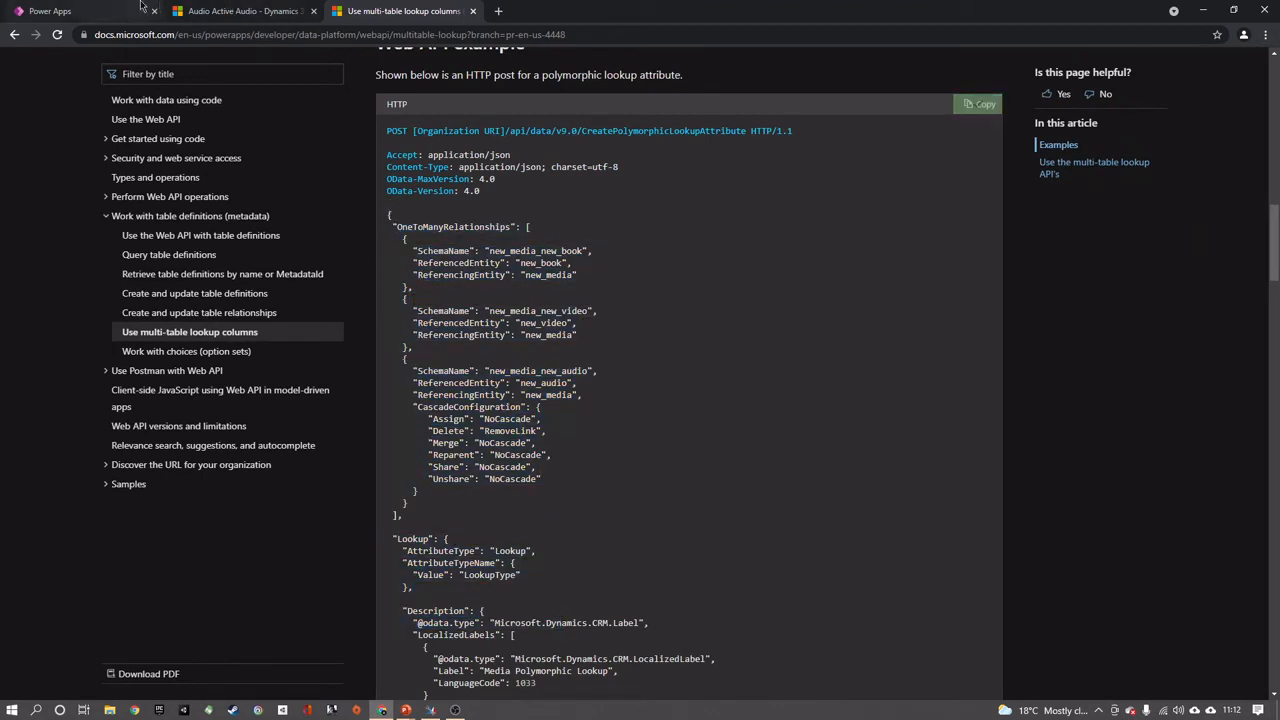
Switch to XrmToolBox's WebAPI Launcher and paste the copied HTTP example after the existing accounts query in the request URL
{"action": "left_click", "coordinate": [90, 11]}
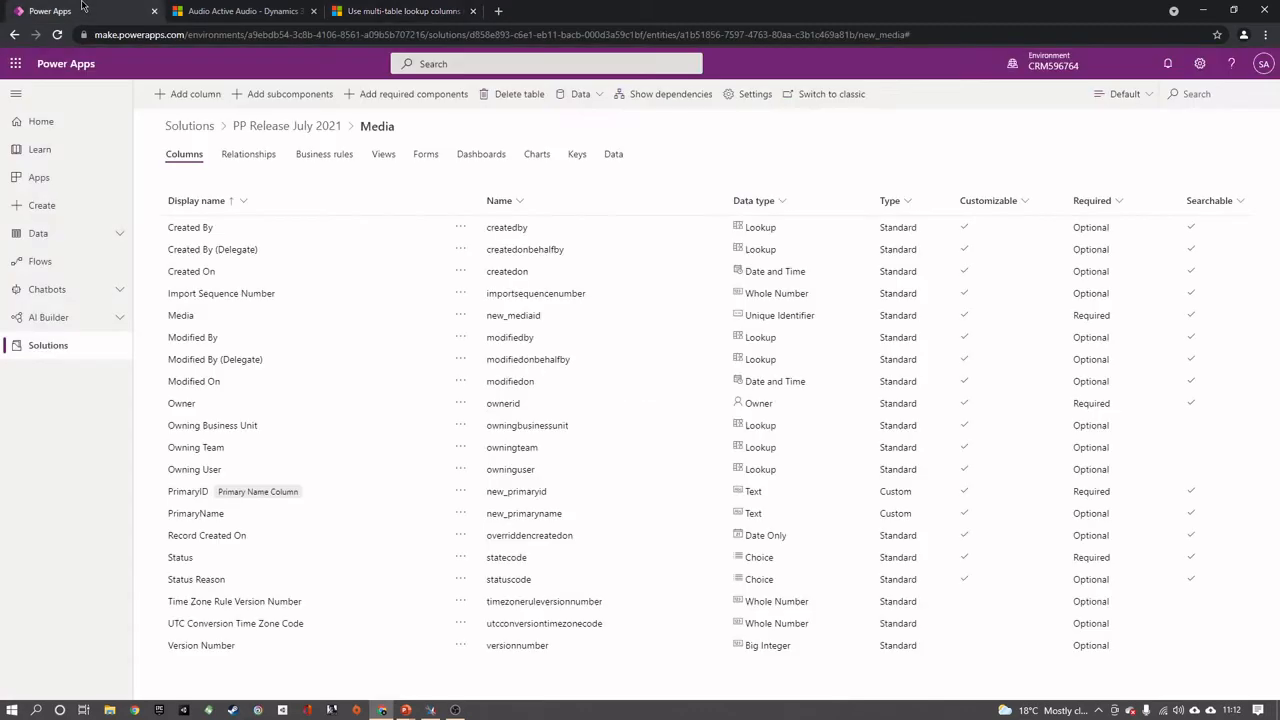
{"action": "left_click", "coordinate": [431, 710]}
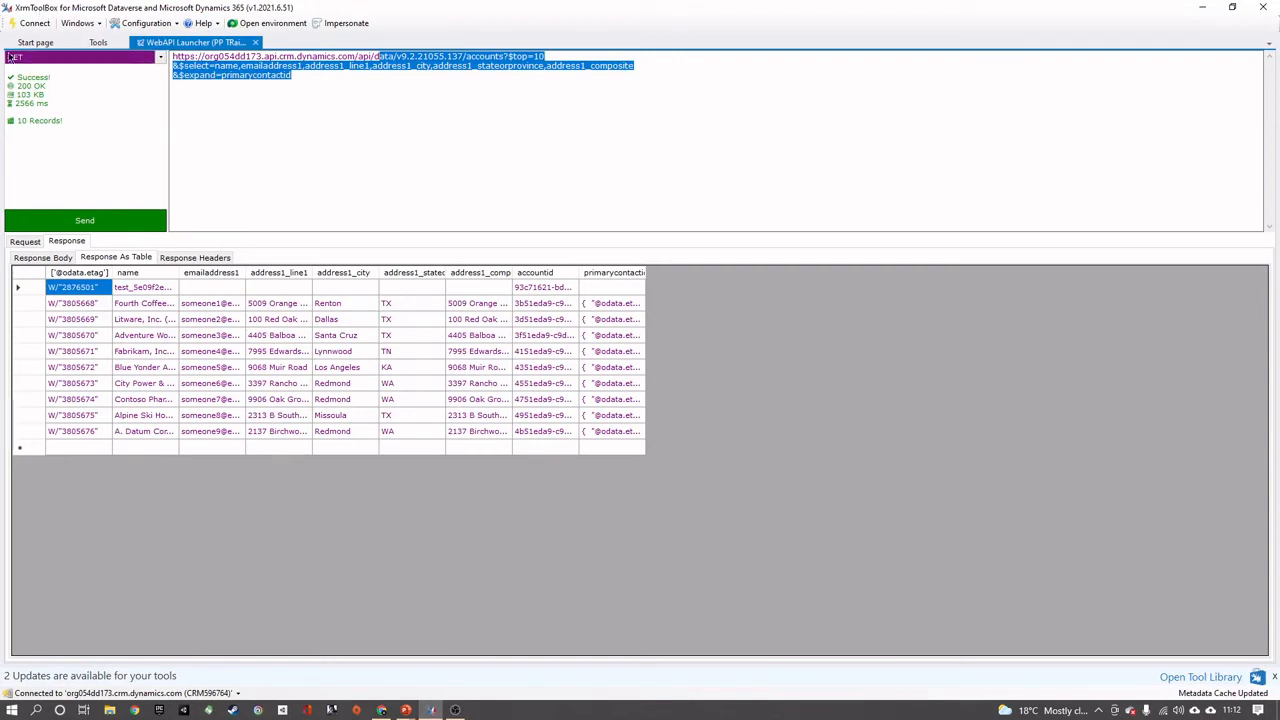
{"action": "left_click", "coordinate": [354, 110]}
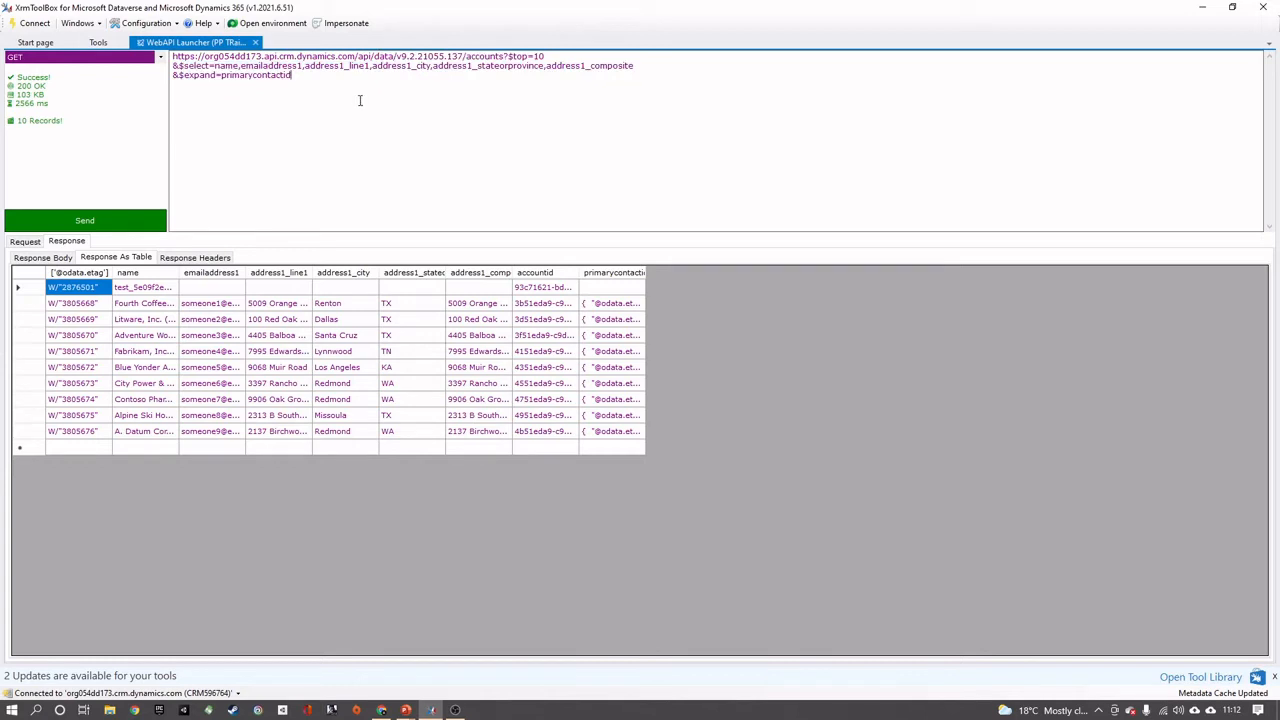
{"action": "key", "text": "ctrl+v"}
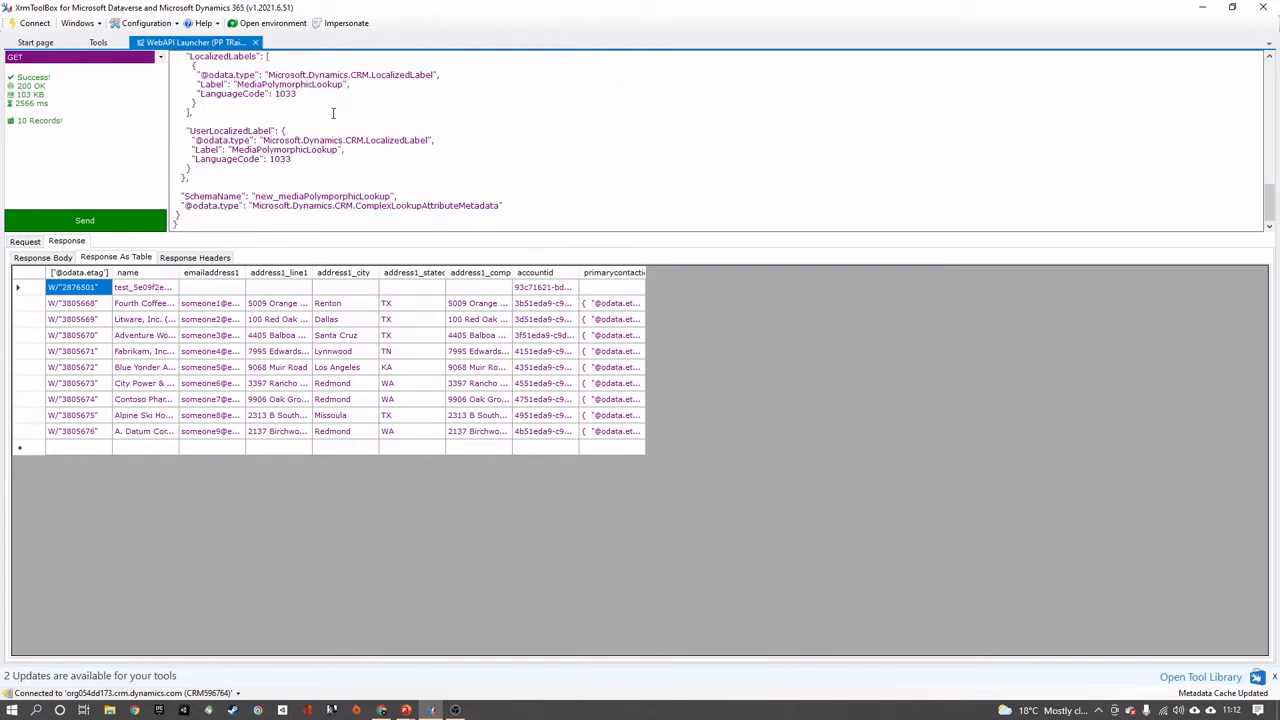
{"action": "scroll", "coordinate": [296, 157], "scroll_direction": "up", "scroll_amount": 15}
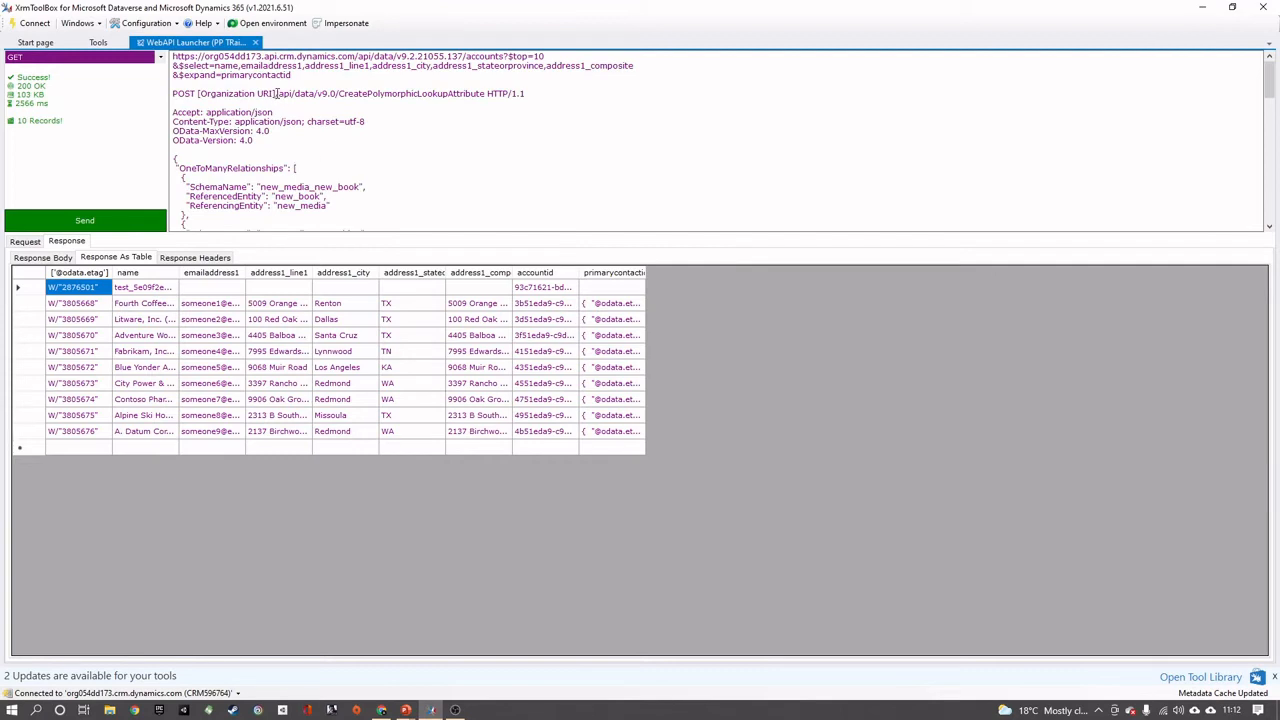
Trim the request URL to the organization's base address plus api/data/v9.0/CreatePolymorphicLookupAttribute, removing the old accounts query, the POST placeholder and HTTP/1.1
{"action": "left_click_drag", "start_coordinate": [277, 93], "coordinate": [354, 46]}
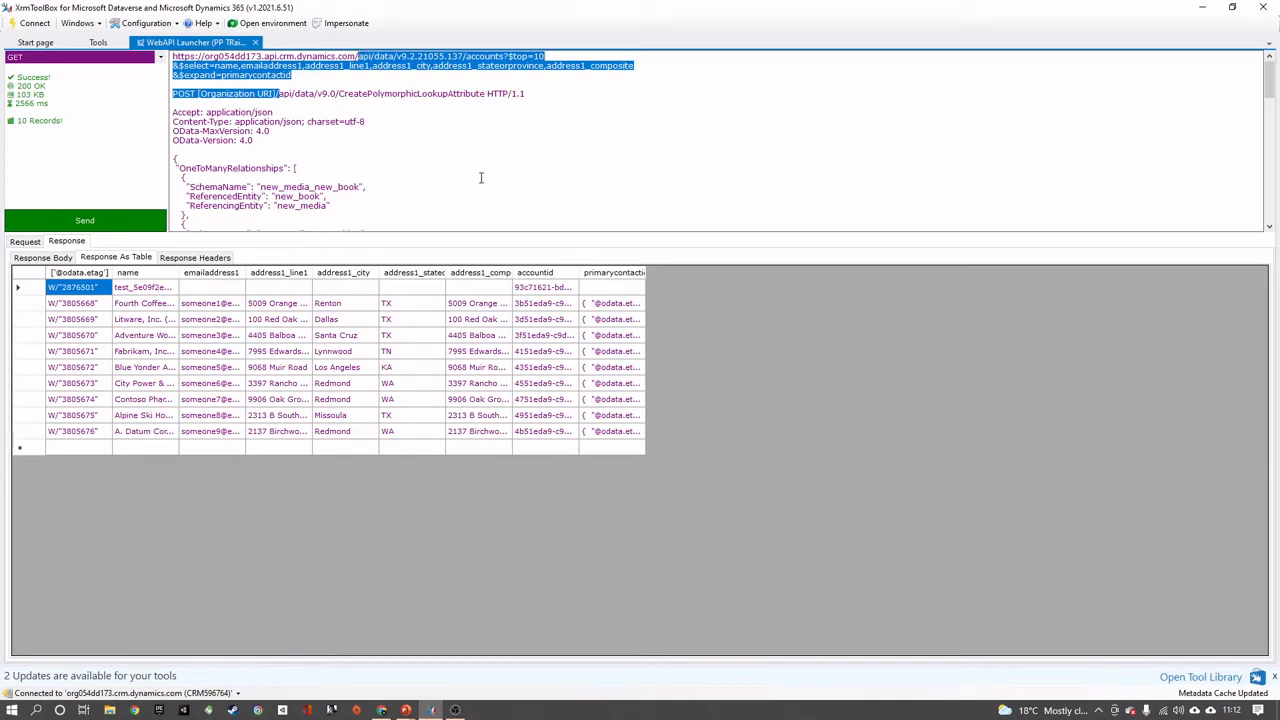
{"action": "key", "text": "BackSpace"}
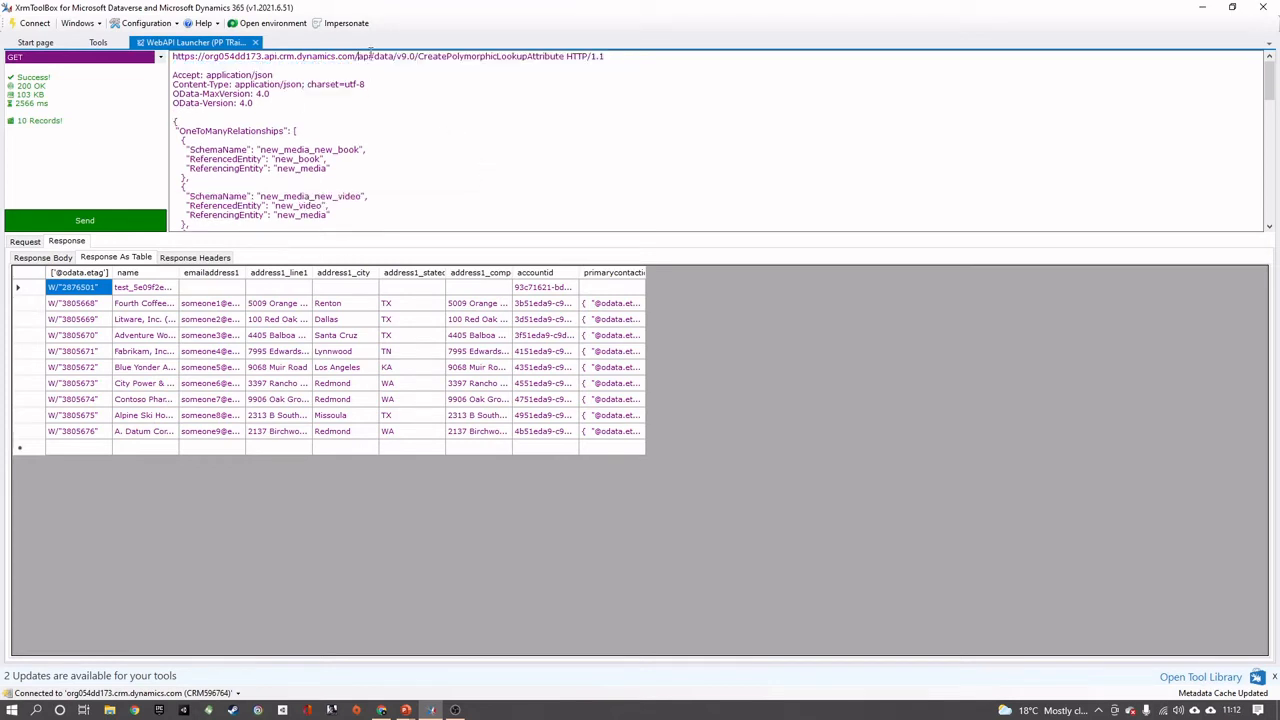
{"action": "left_click_drag", "start_coordinate": [568, 56], "coordinate": [692, 55]}
{"action": "key", "text": "BackSpace"}
Compare the pasted header lines with the request headers and set the Content-Type header to application/json; charset=utf-8
{"action": "left_click_drag", "start_coordinate": [274, 102], "coordinate": [165, 76]}
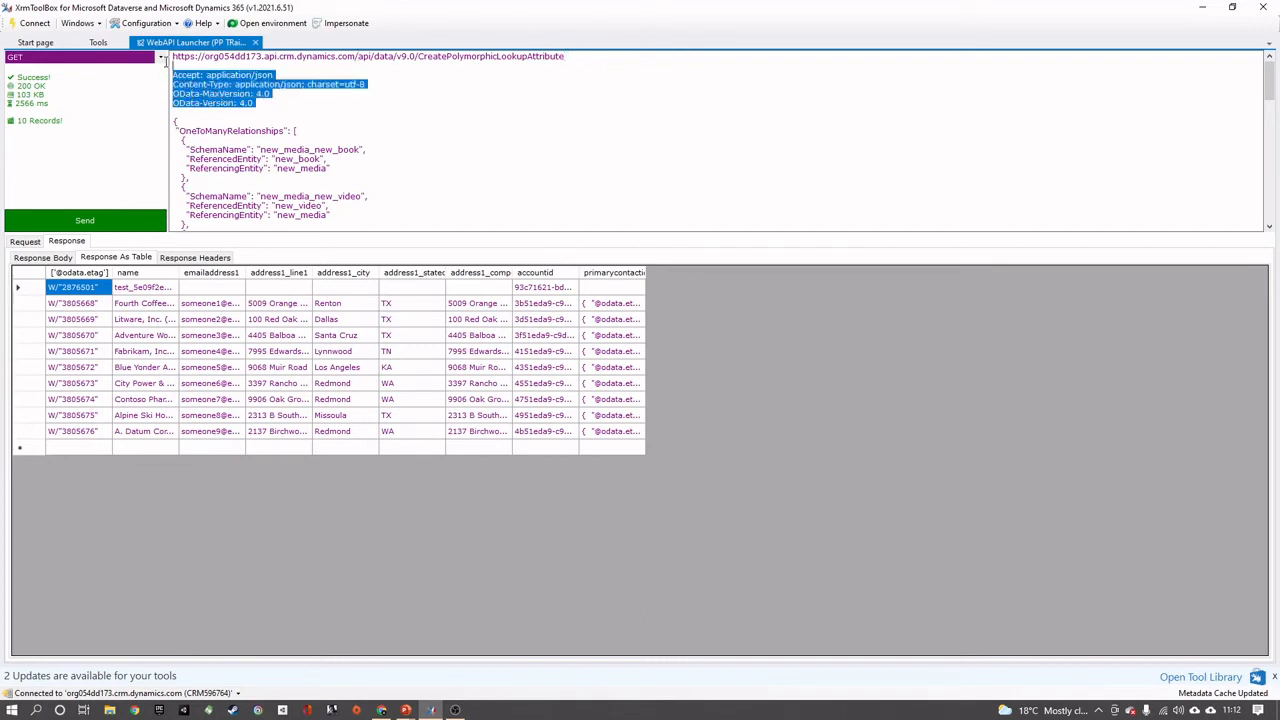
{"action": "left_click", "coordinate": [24, 241]}
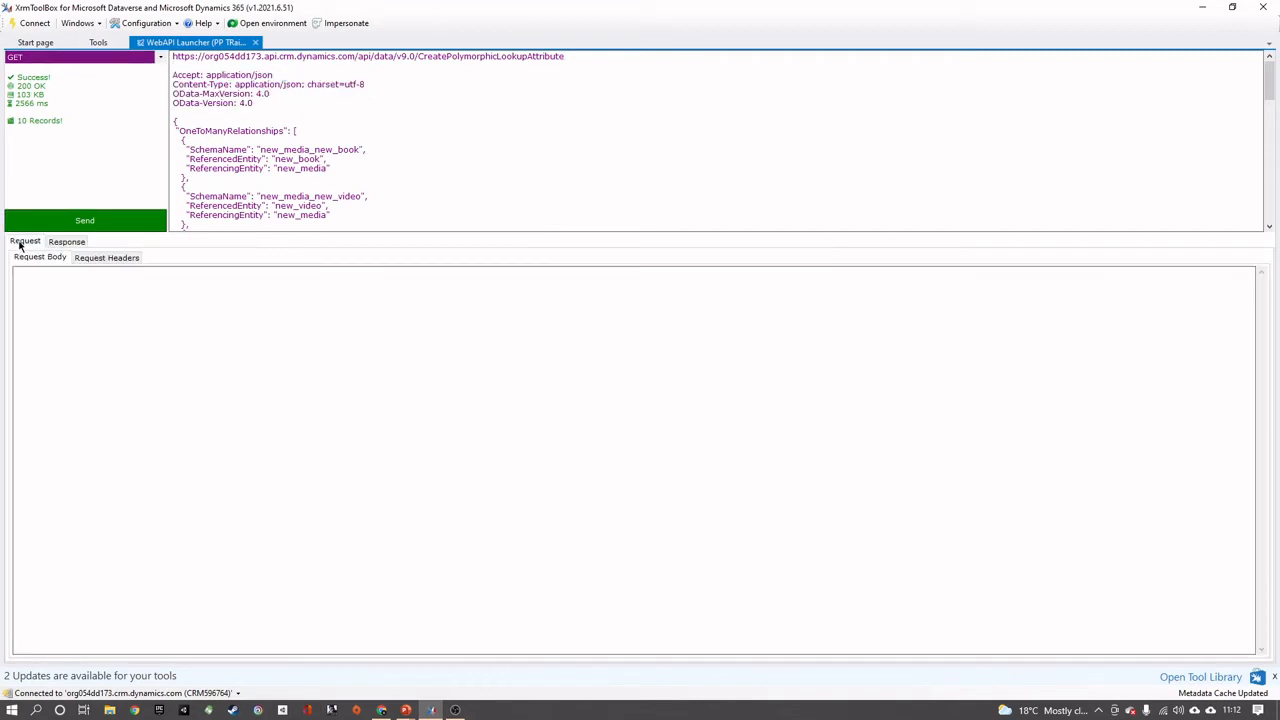
{"action": "left_click", "coordinate": [105, 257]}
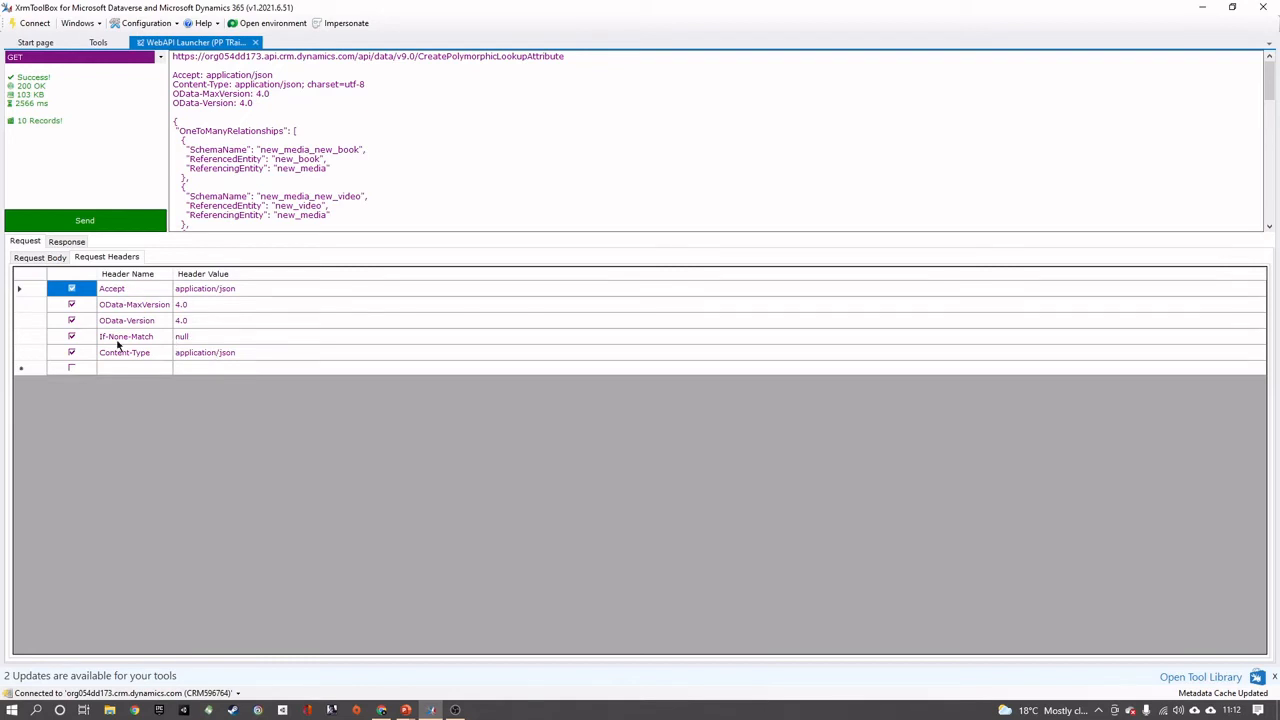
{"action": "mouse_move", "coordinate": [386, 77]}
{"action": "left_mouse_down"}
{"action": "mouse_move", "coordinate": [240, 87]}
{"action": "mouse_move", "coordinate": [394, 82]}
{"action": "left_mouse_up"}
{"action": "left_click", "coordinate": [239, 86]}
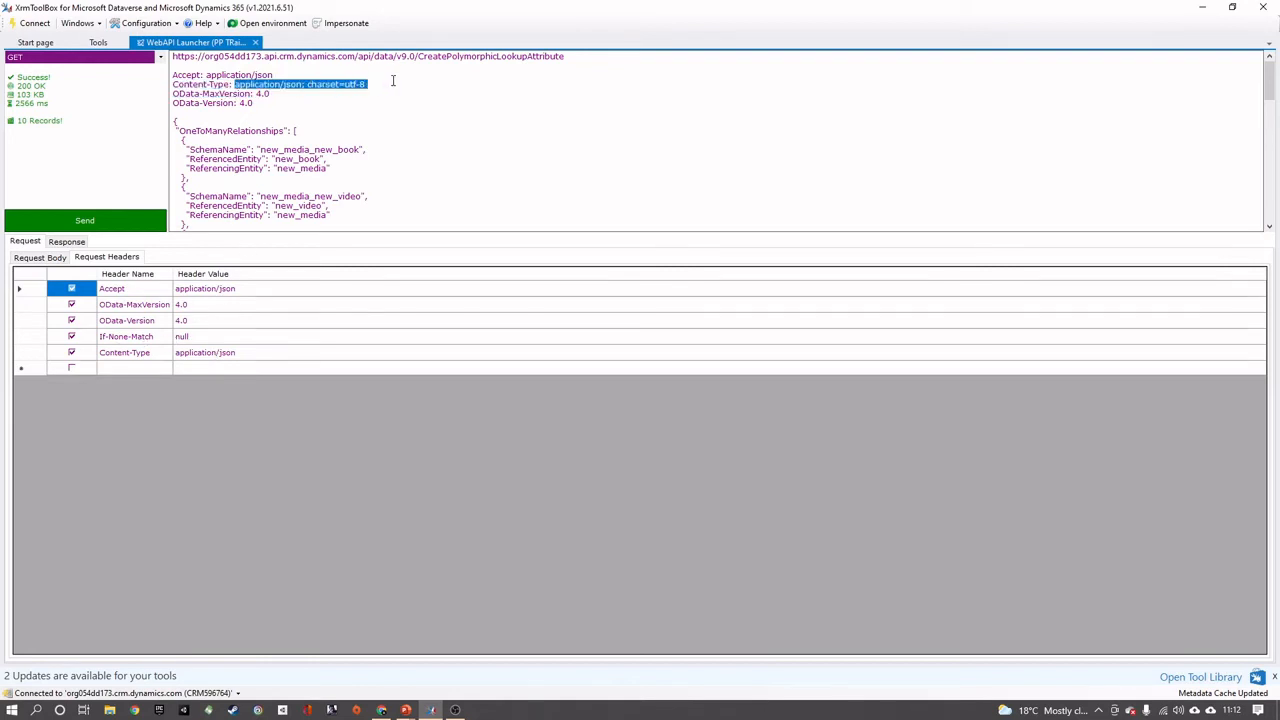
{"action": "right_click", "coordinate": [362, 86]}
{"action": "left_click", "coordinate": [398, 128]}
{"action": "left_click", "coordinate": [229, 355]}
{"action": "left_click", "coordinate": [274, 354]}
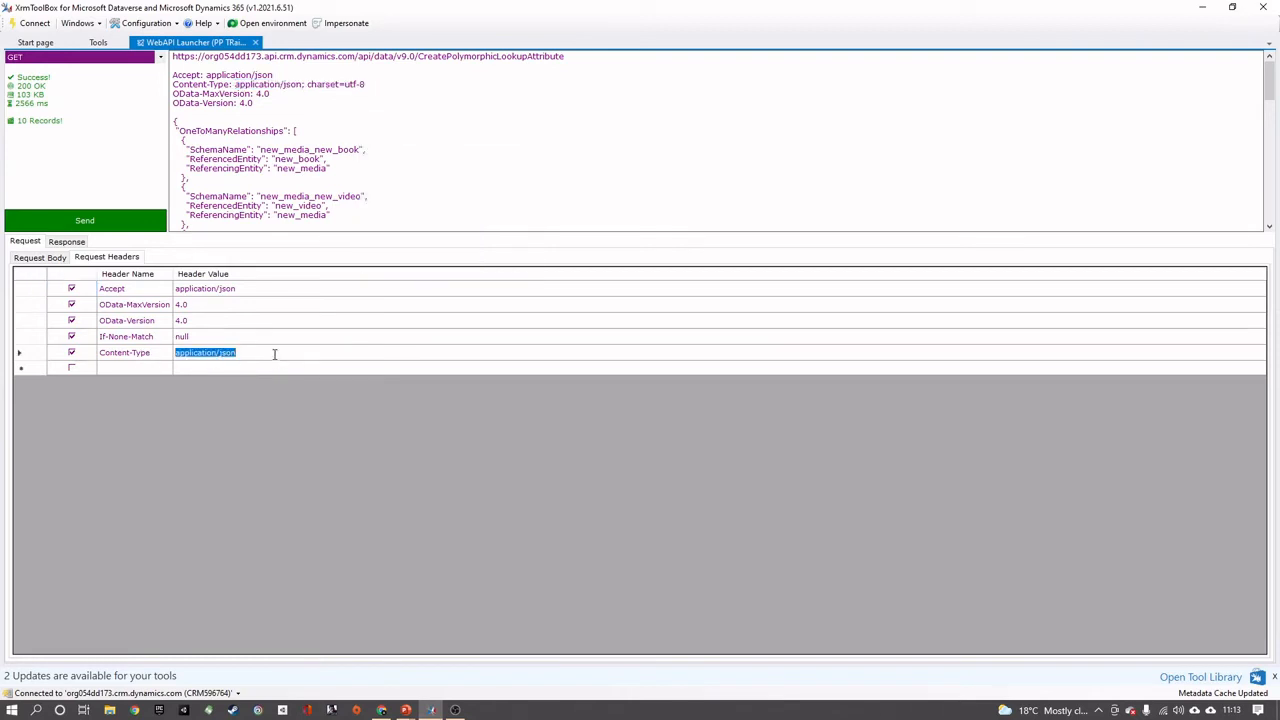
{"action": "key", "text": "ctrl+v"}
{"action": "left_click", "coordinate": [339, 148]}
Delete the Accept, Content-Type and OData header lines from the text below the request URL
{"action": "left_click_drag", "start_coordinate": [259, 99], "coordinate": [167, 66]}
{"action": "key", "text": "Delete"}
{"action": "key", "text": "Delete"}
{"action": "key", "text": "Delete"}
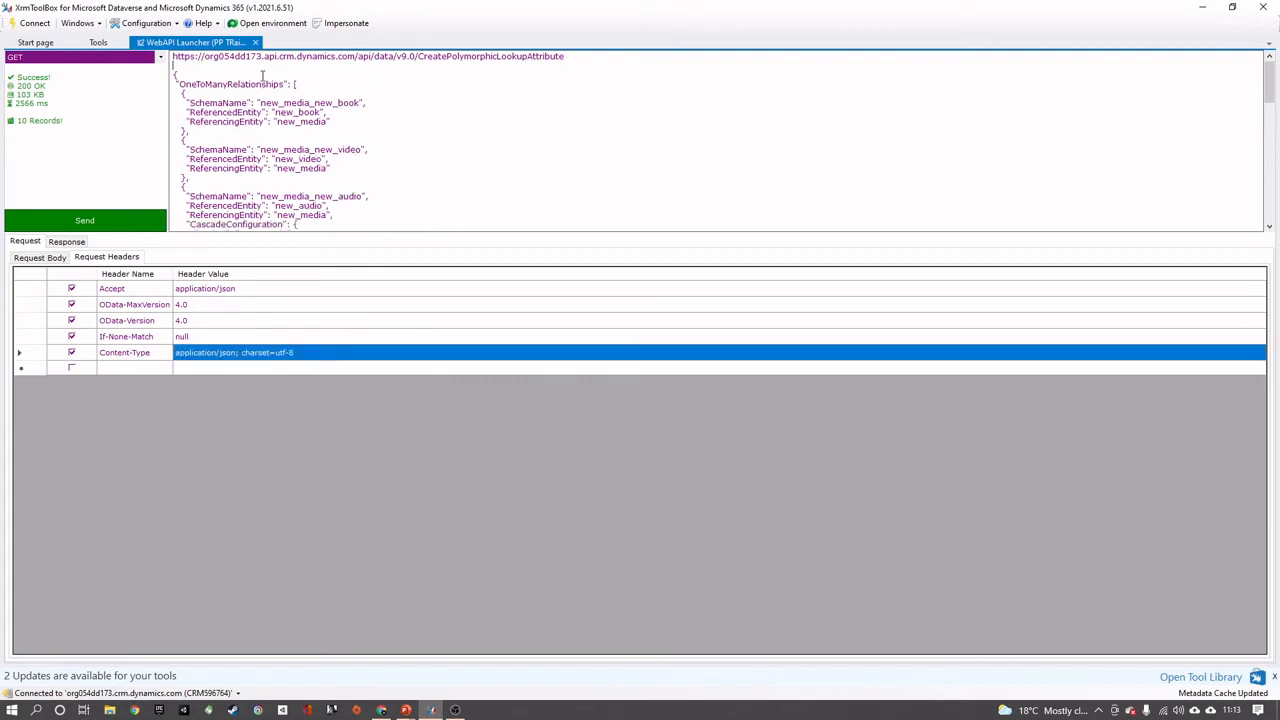
Move the JSON definition of the relationships and lookup from the URL text into the request body
{"action": "left_click_drag", "start_coordinate": [172, 68], "coordinate": [271, 493]}
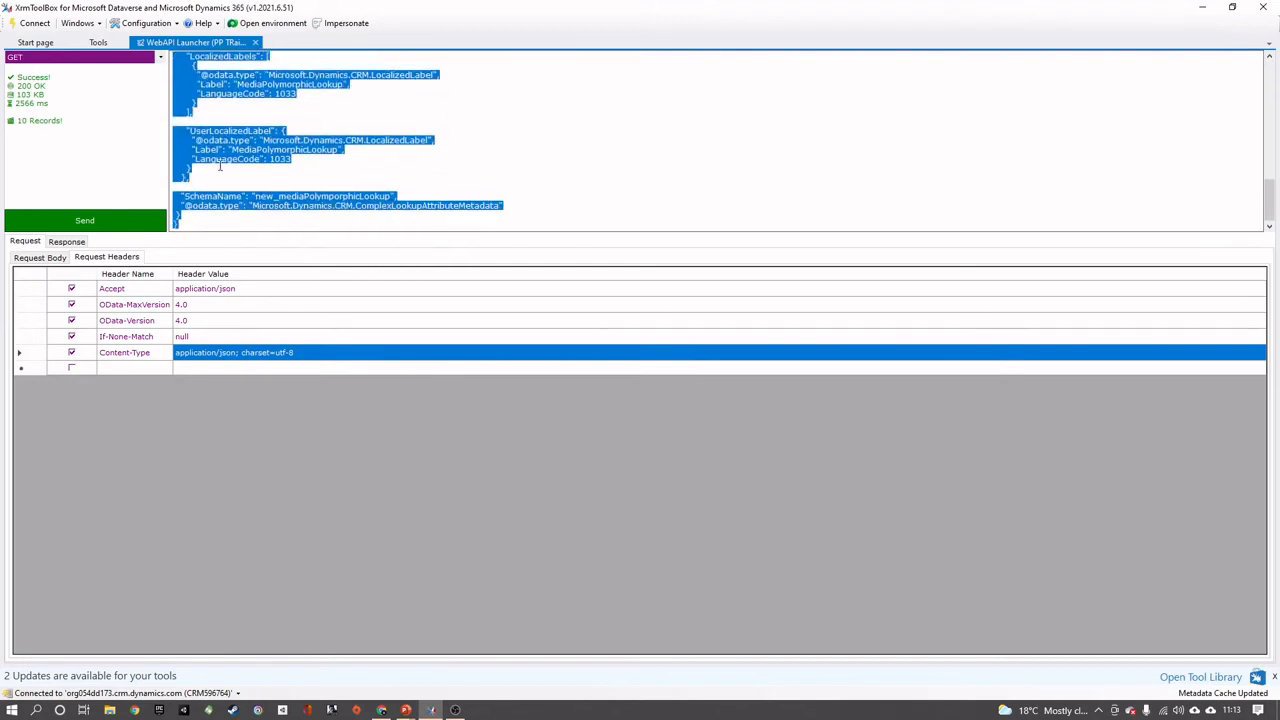
{"action": "key", "text": "Delete"}
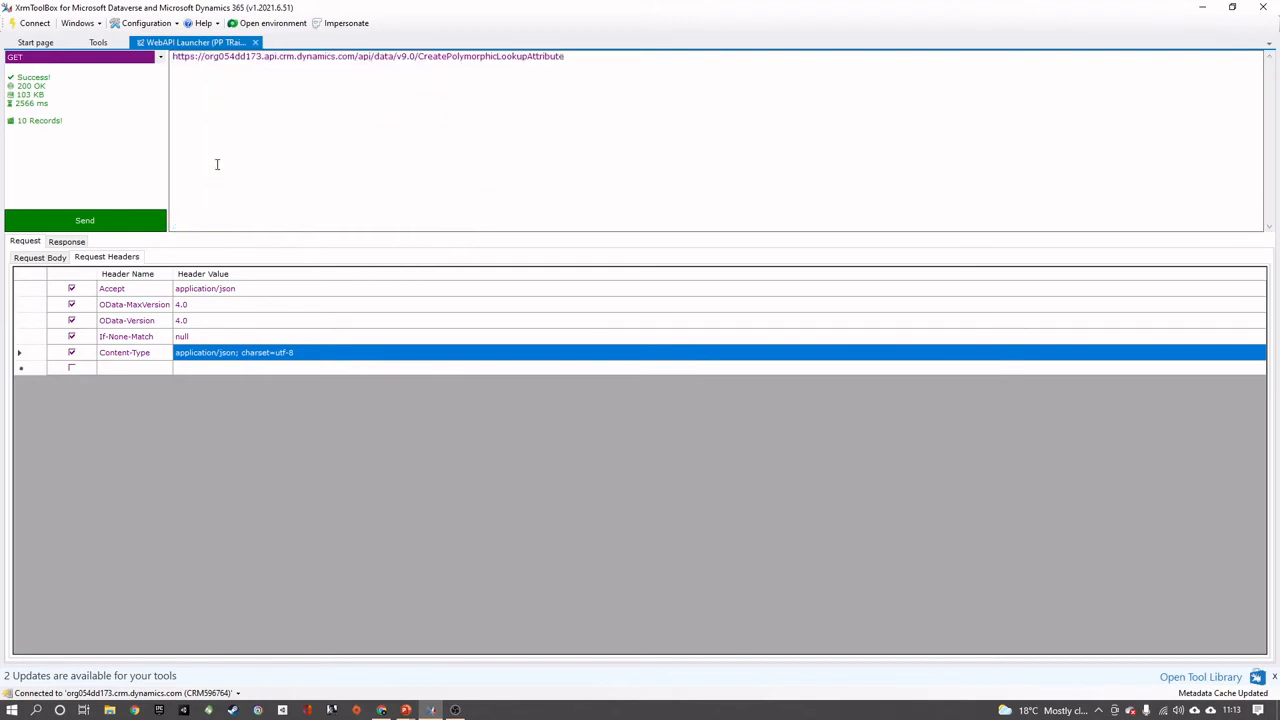
{"action": "left_click", "coordinate": [42, 258]}
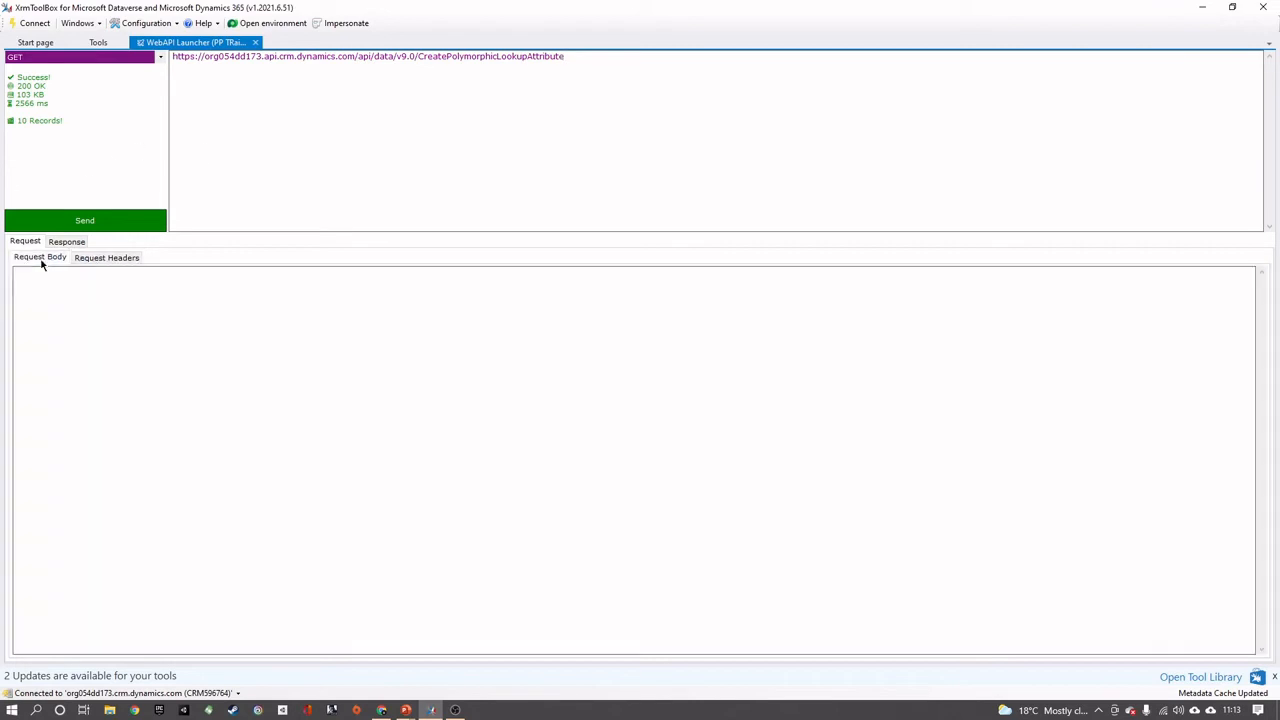
{"action": "key", "text": "ctrl+v"}
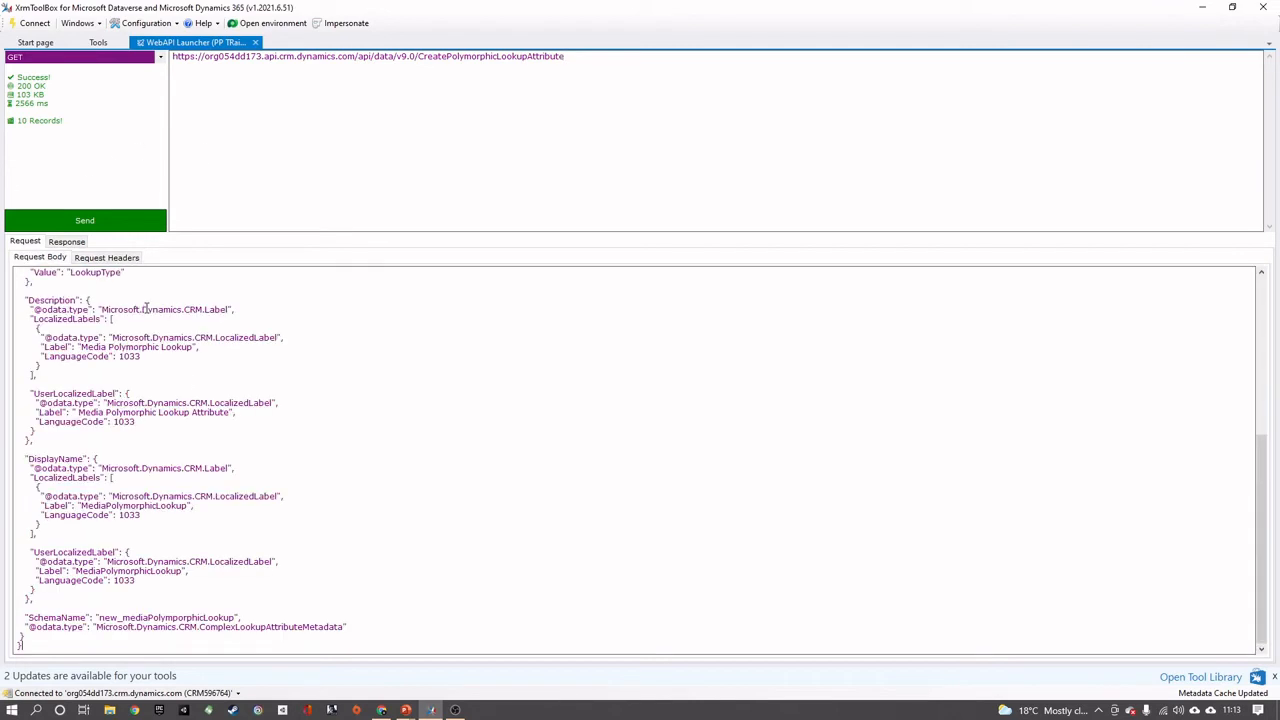
{"action": "scroll", "coordinate": [146, 309], "scroll_direction": "up", "scroll_amount": 10}
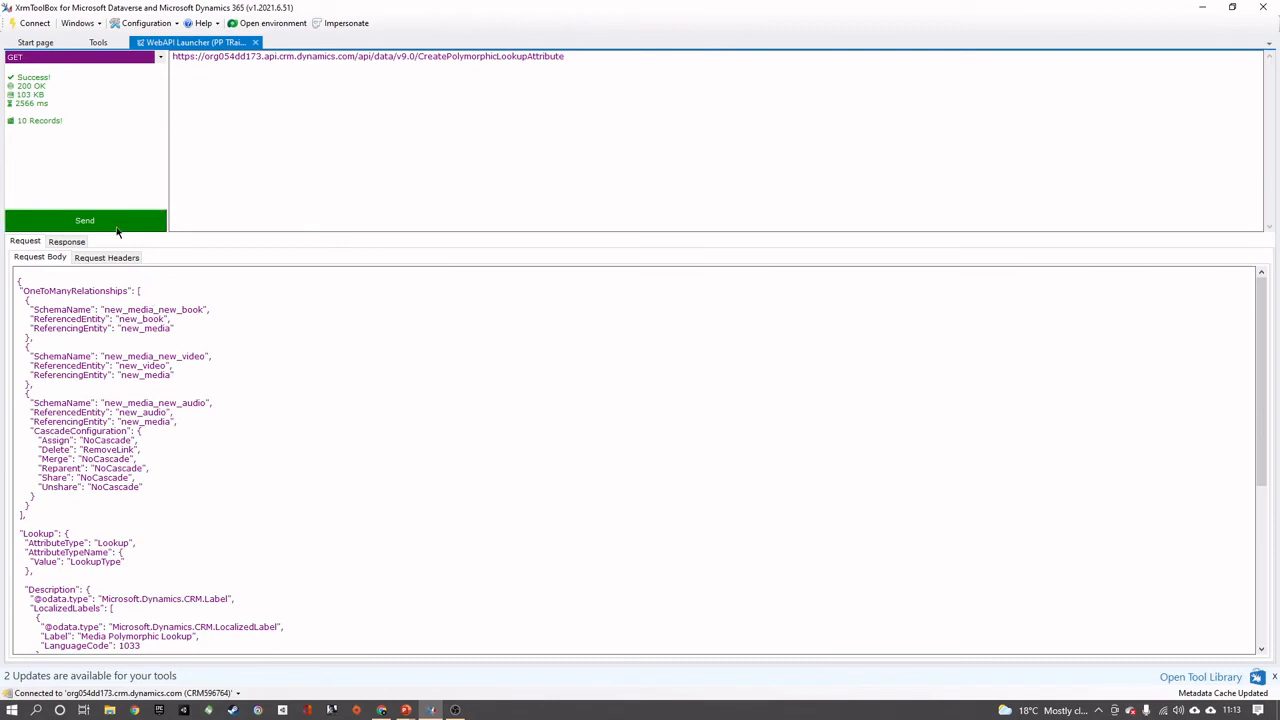
Set the request method to POST and switch back to the Media table in Power Apps
{"action": "left_click", "coordinate": [61, 57]}
{"action": "left_click", "coordinate": [49, 78]}
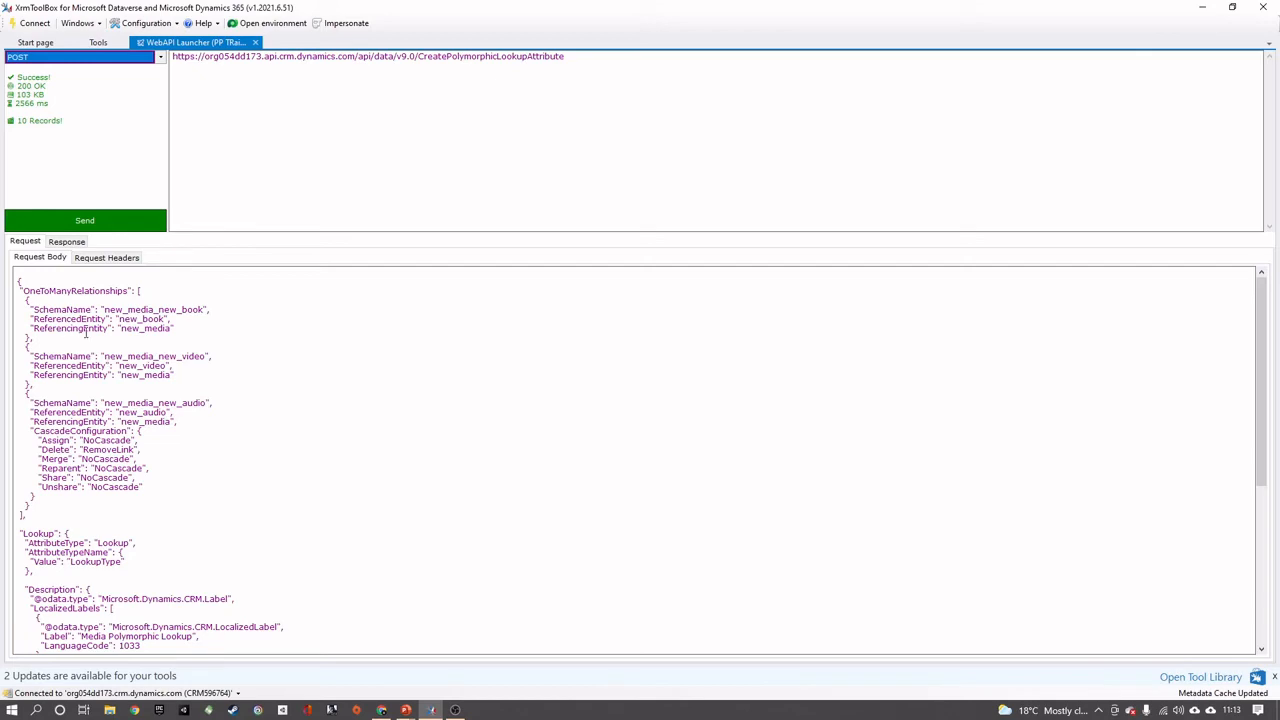
{"action": "left_click", "coordinate": [1202, 12]}
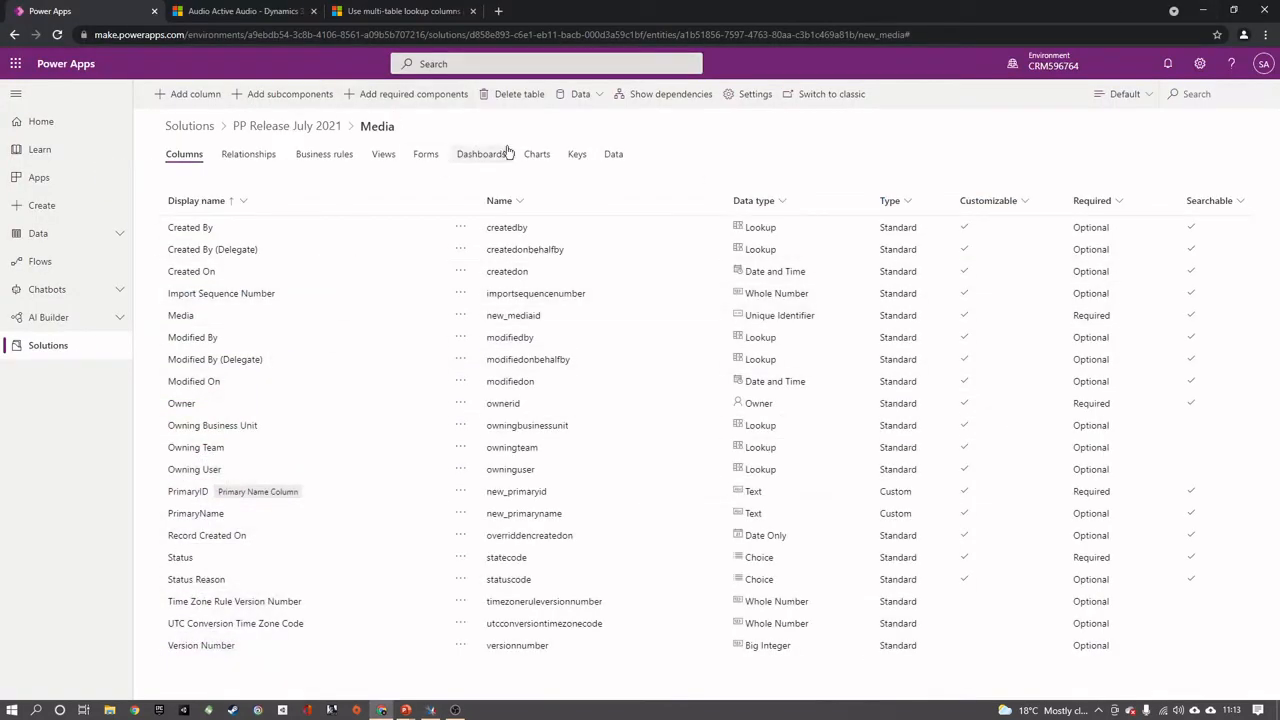
Sort the Media table's columns by type from A to Z and switch back to the request in XrmToolBox
{"action": "left_click", "coordinate": [900, 201]}
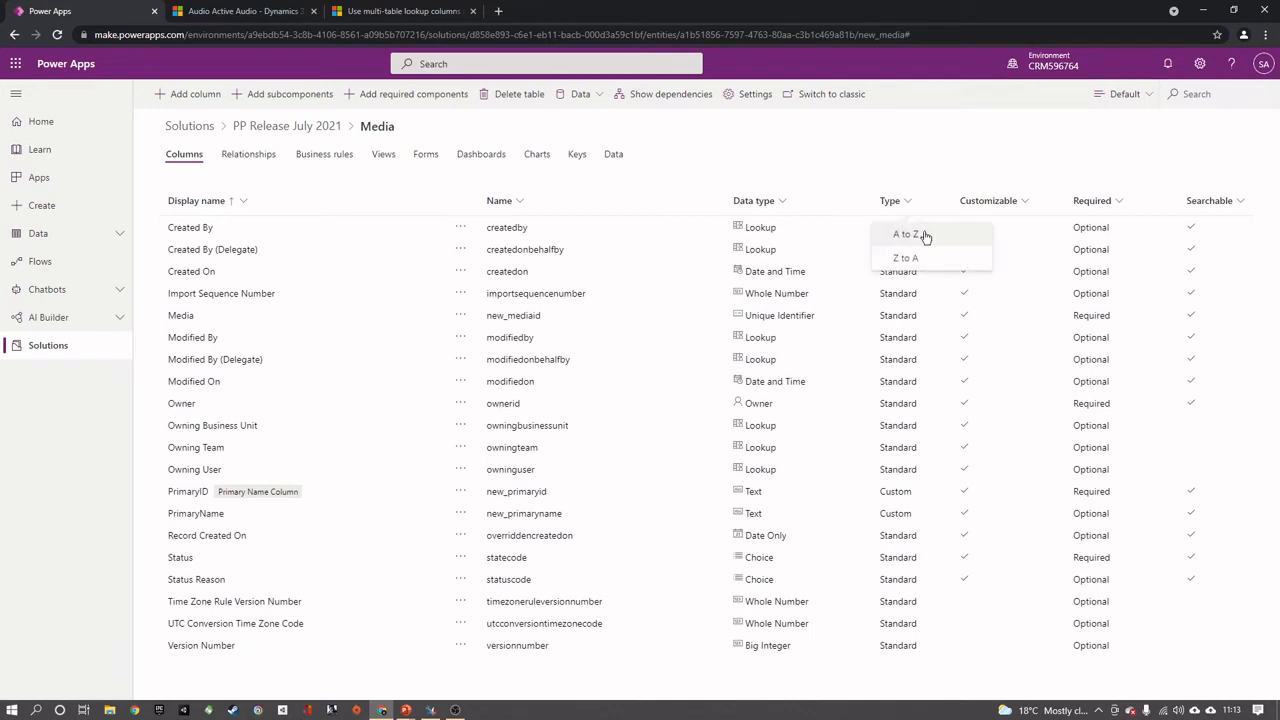
{"action": "left_click", "coordinate": [925, 237]}
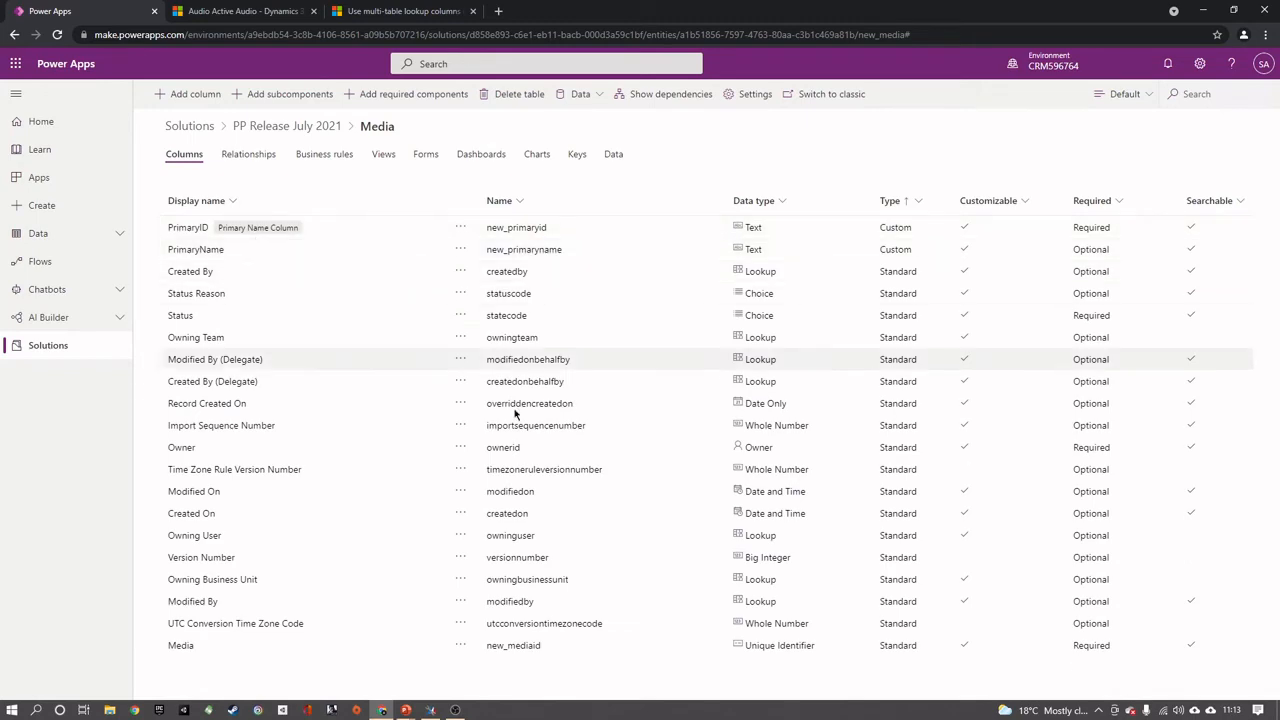
{"action": "left_click", "coordinate": [430, 710]}
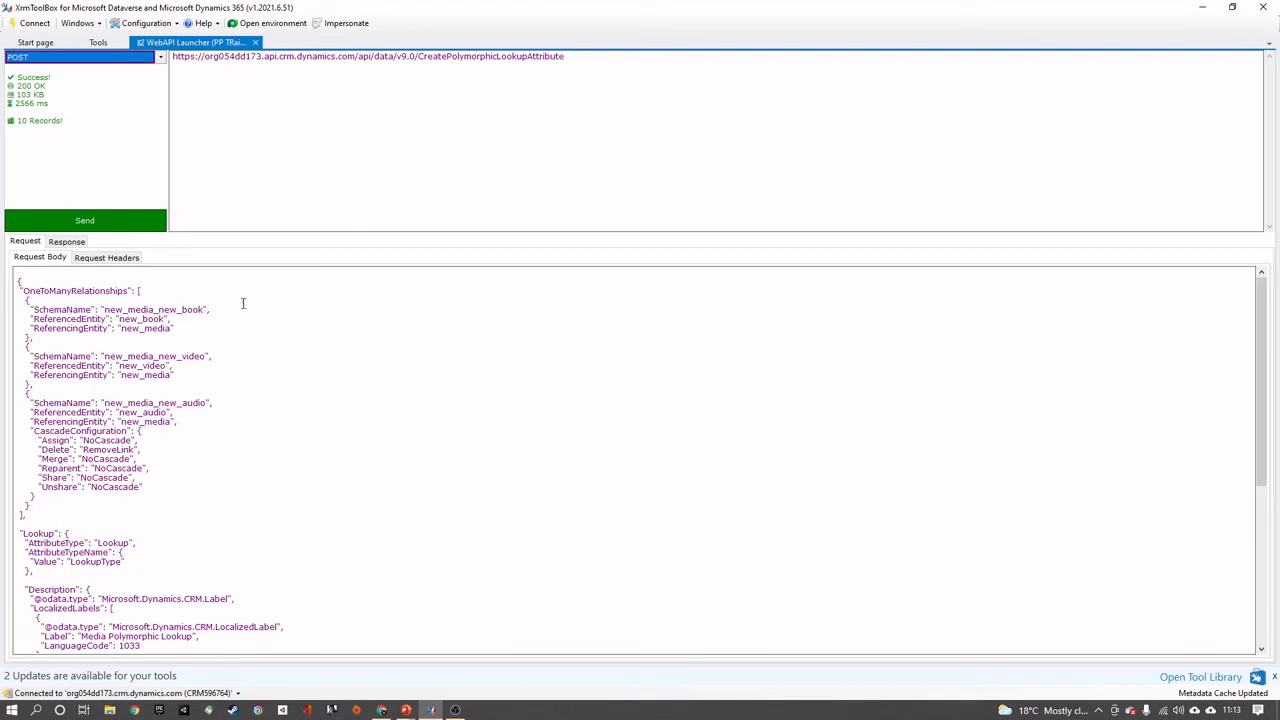
Send the CreatePolymorphicLookupAttribute POST request and inspect the relationship IDs and attribute ID in the response body
{"action": "left_click", "coordinate": [90, 217]}
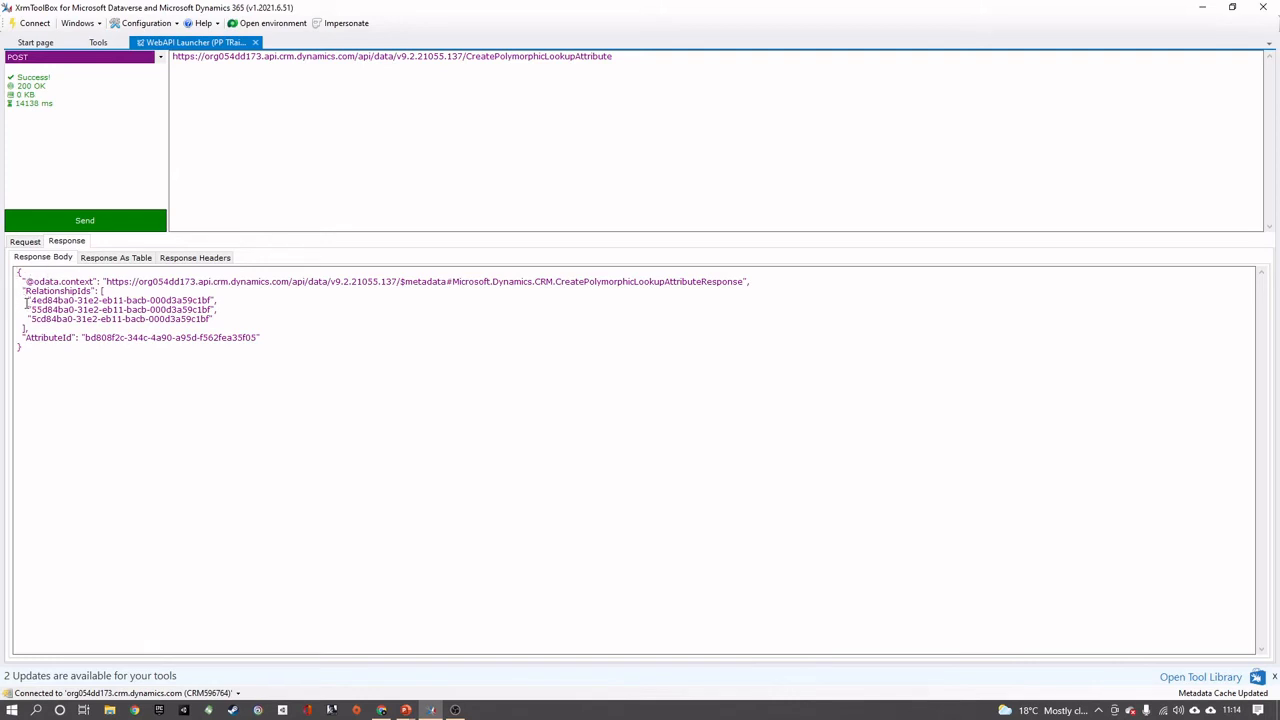
{"action": "left_click_drag", "start_coordinate": [26, 305], "coordinate": [223, 318]}
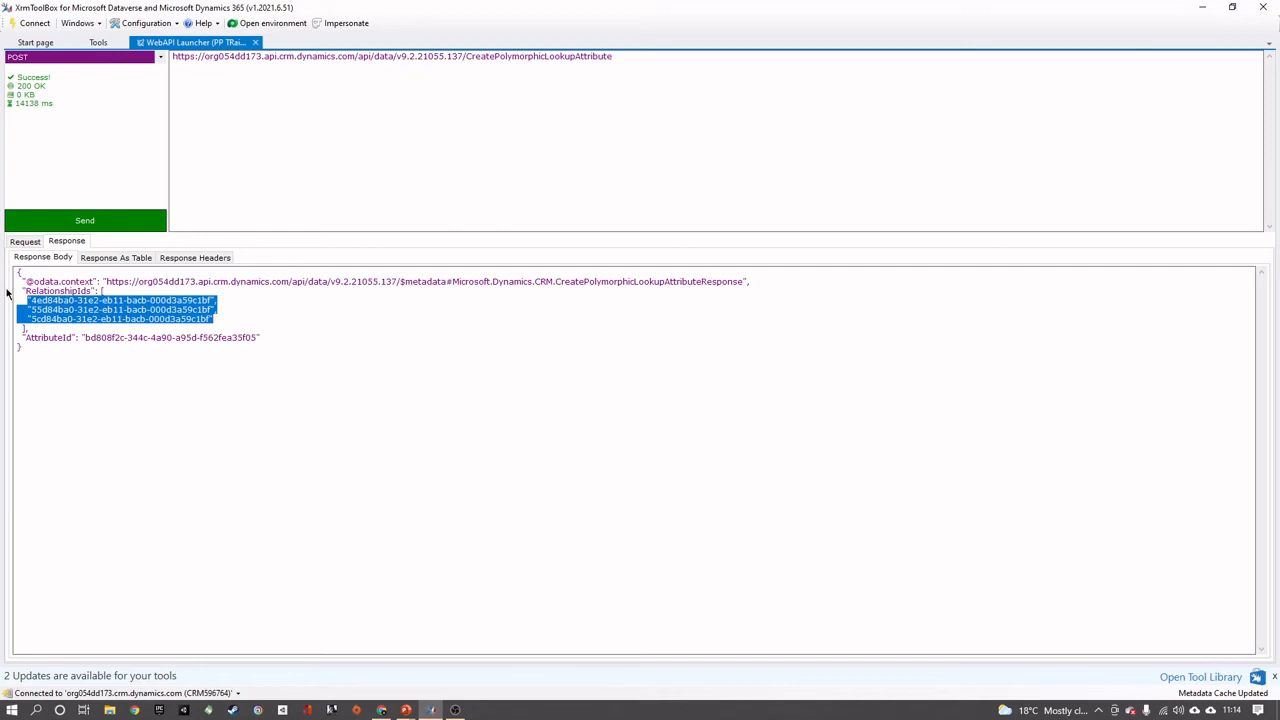
{"action": "left_click", "coordinate": [94, 338]}
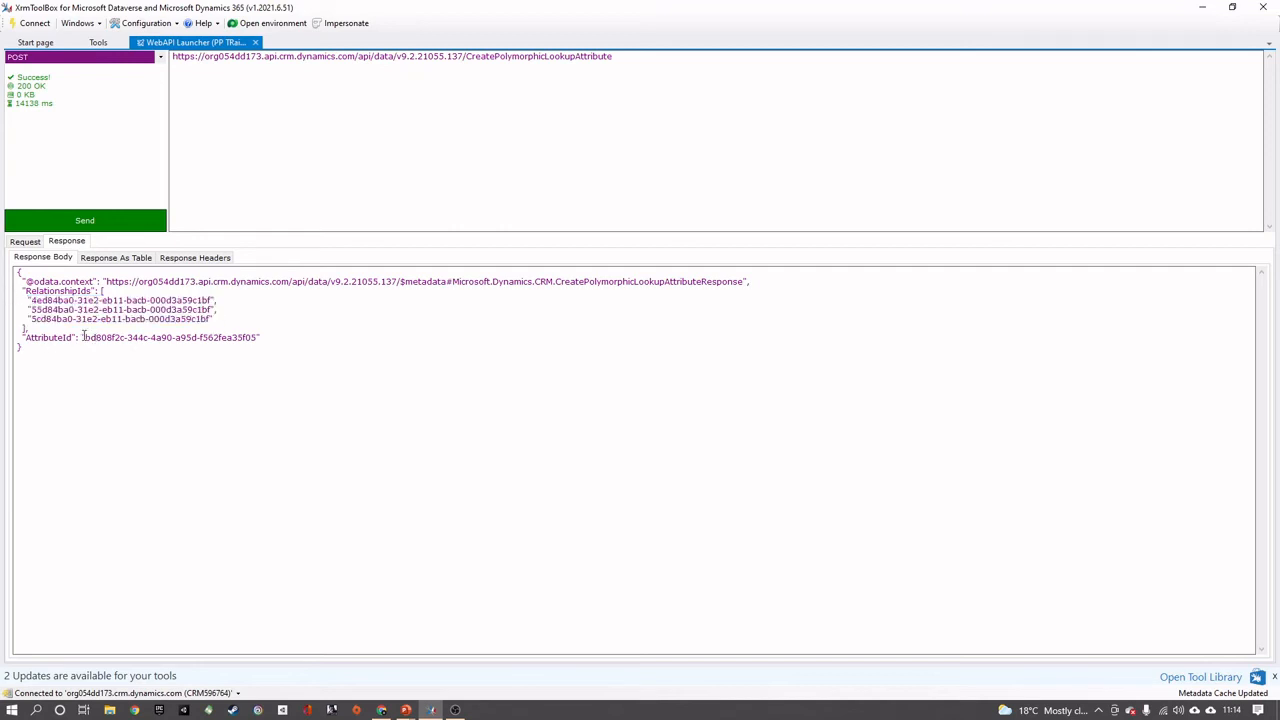
{"action": "left_click_drag", "start_coordinate": [84, 337], "coordinate": [258, 336]}
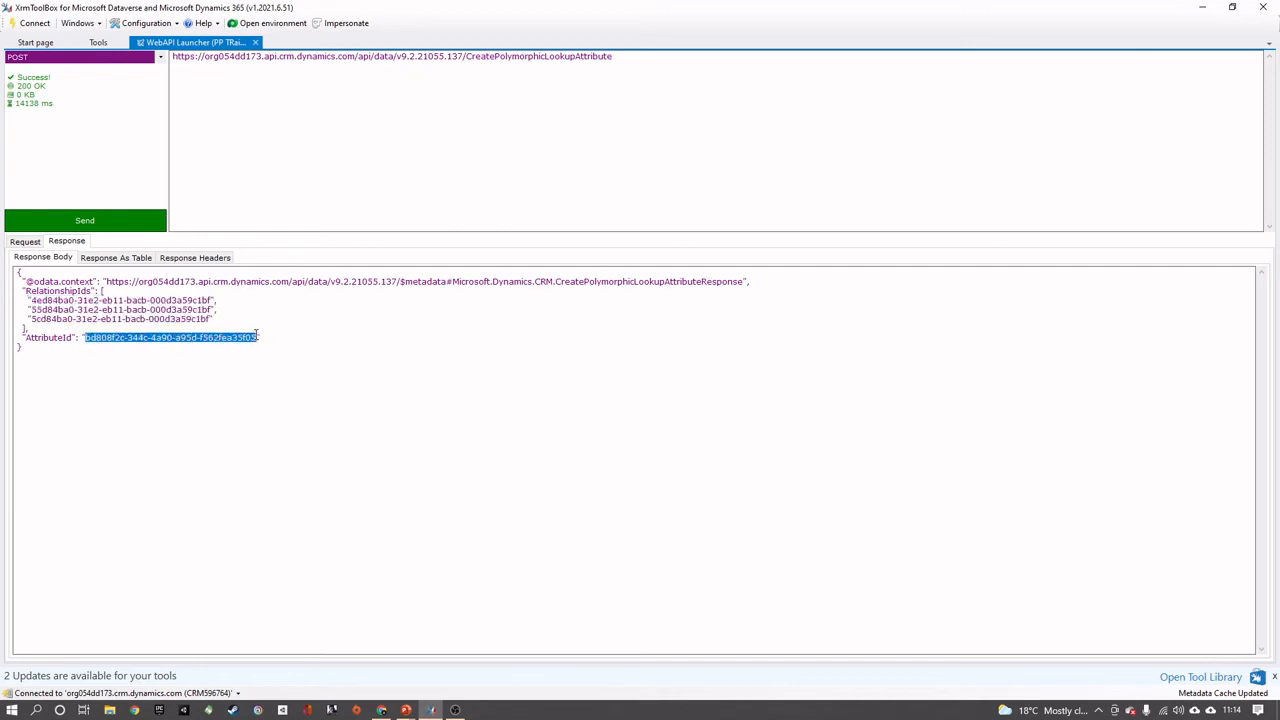
Switch to the multi-table lookup documentation in the browser and examine the sample response for the HTTP post
{"action": "left_click", "coordinate": [1202, 7]}
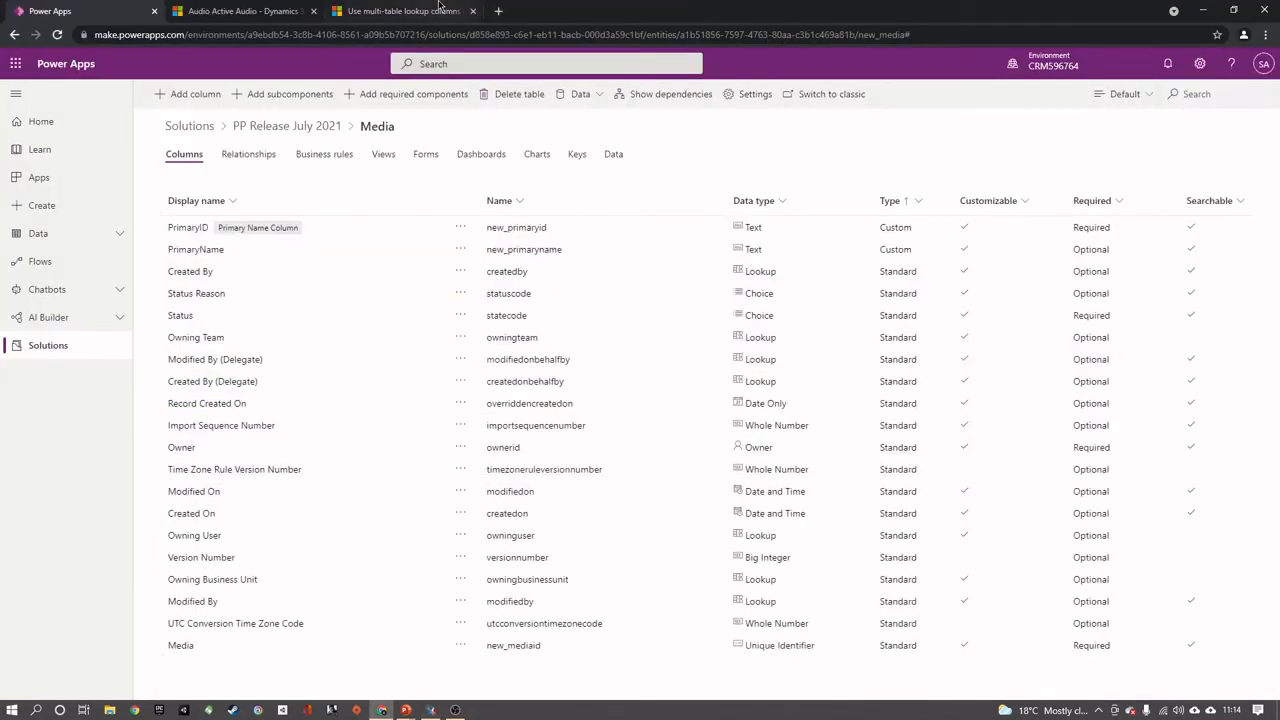
{"action": "left_click", "coordinate": [438, 8]}
{"action": "scroll", "coordinate": [562, 313], "scroll_direction": "down", "scroll_amount": 5}
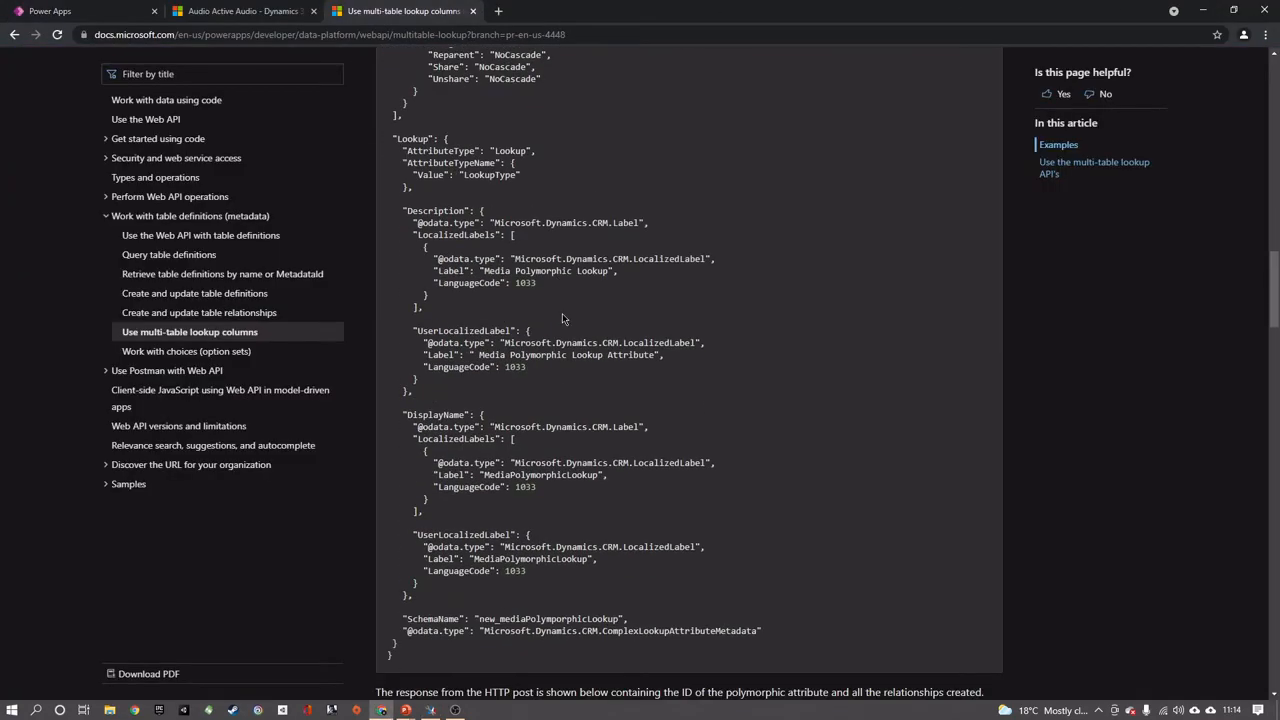
{"action": "scroll", "coordinate": [562, 315], "scroll_direction": "down", "scroll_amount": 5}
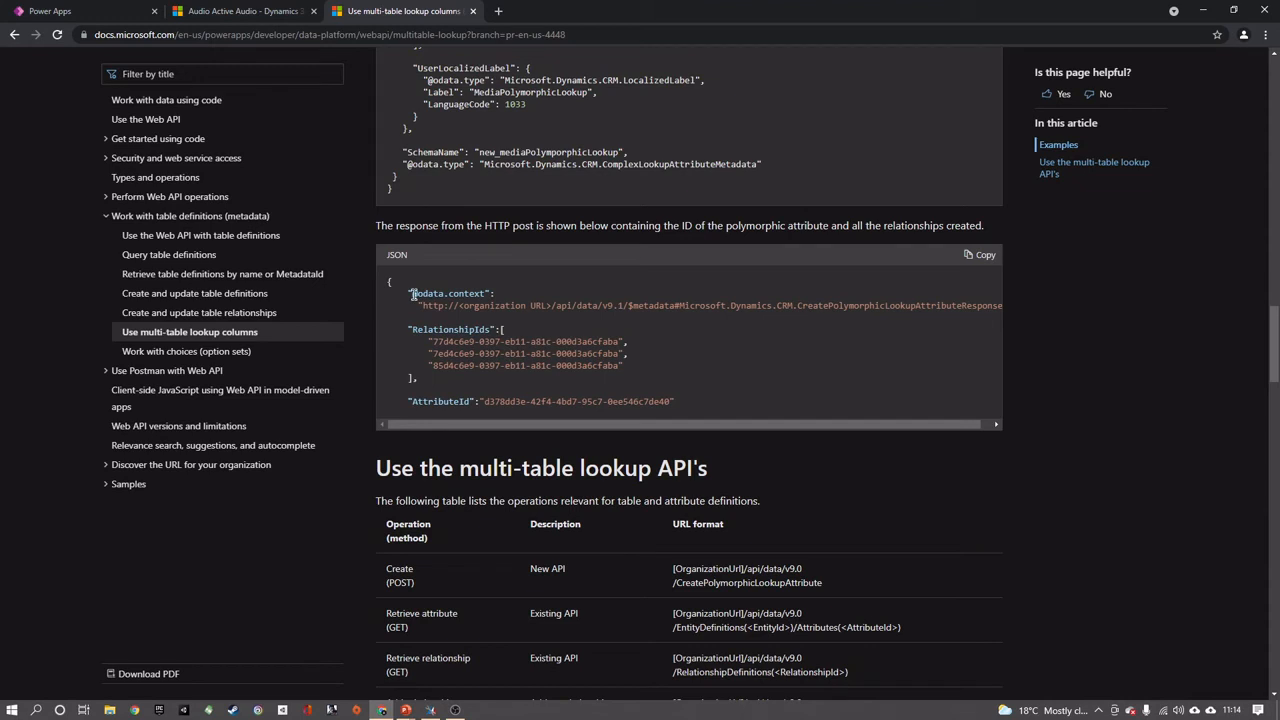
Reload the Media table through the PP Release July 2021 solution, sort its columns by type A to Z and select MediaPolymorphicLookup
{"action": "left_click", "coordinate": [20, 12]}
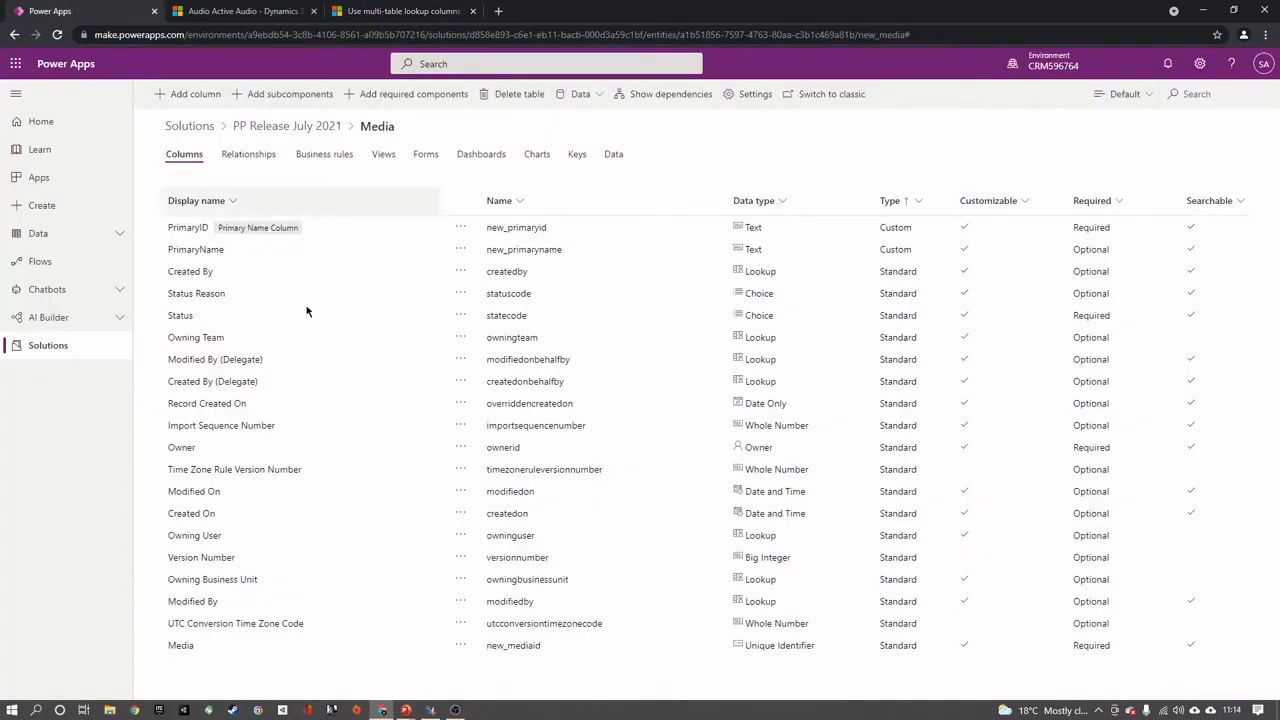
{"action": "left_click", "coordinate": [290, 127]}
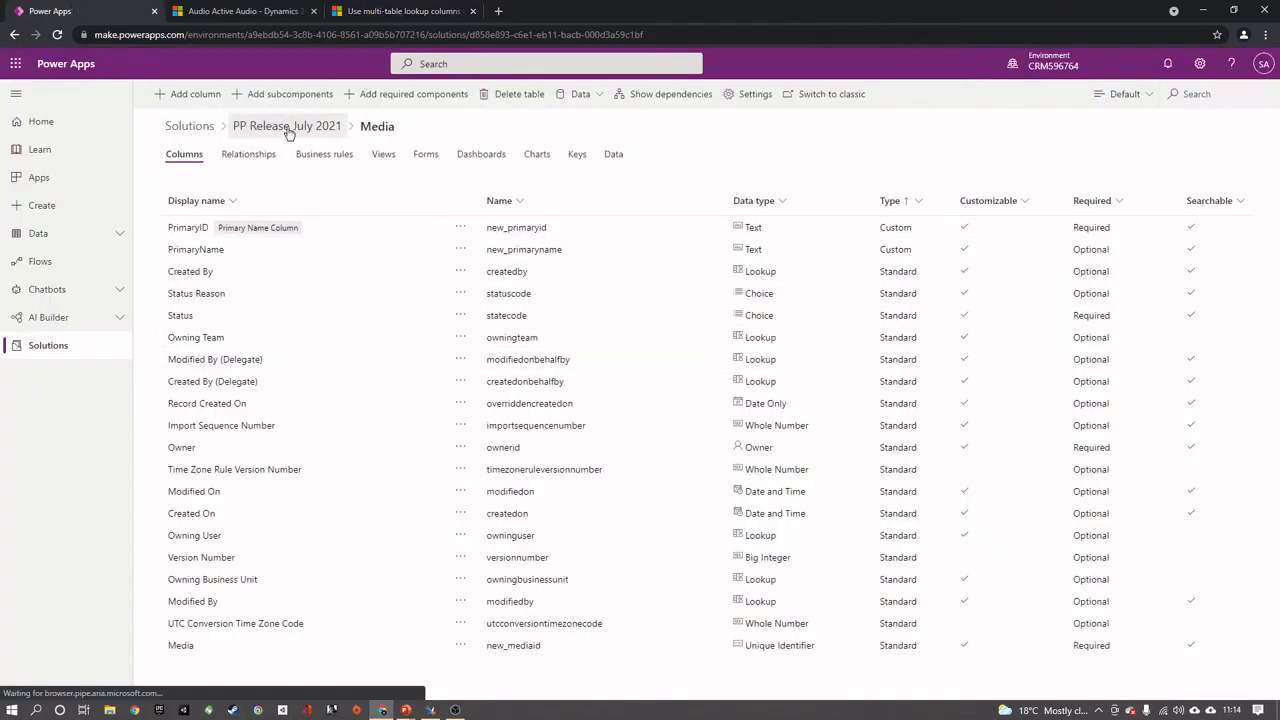
{"action": "left_click", "coordinate": [208, 323]}
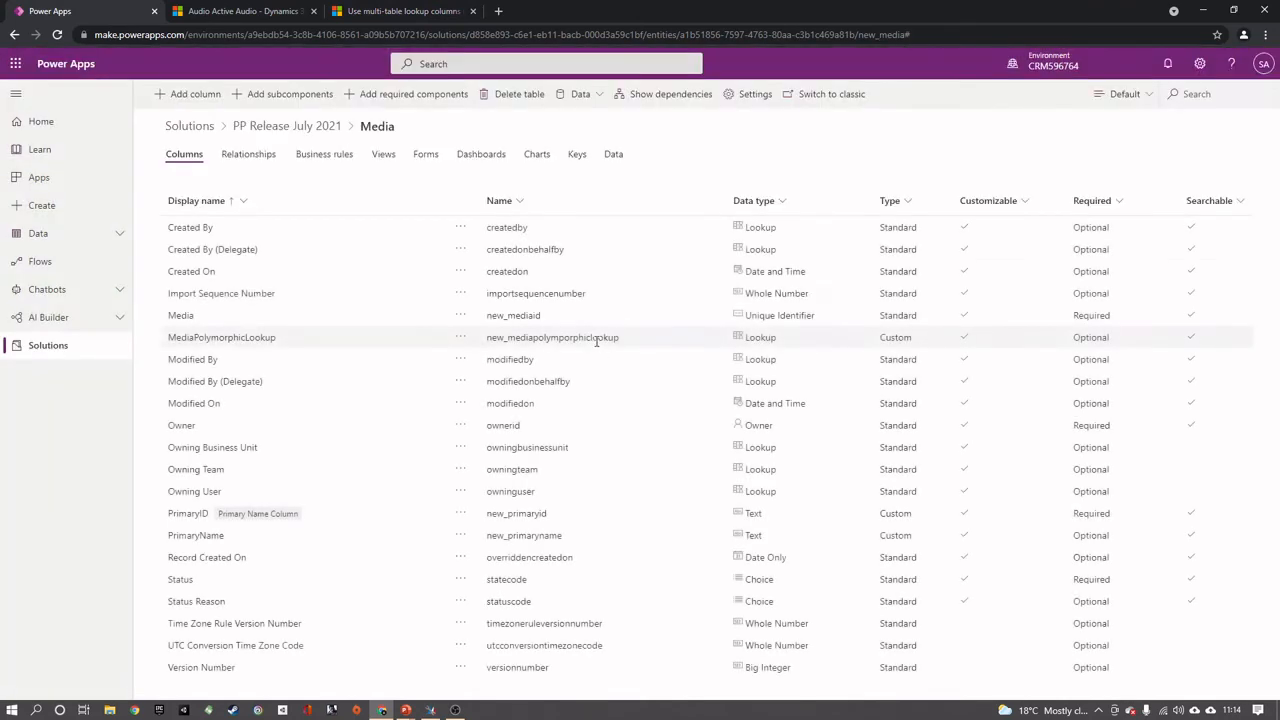
{"action": "left_click", "coordinate": [907, 204]}
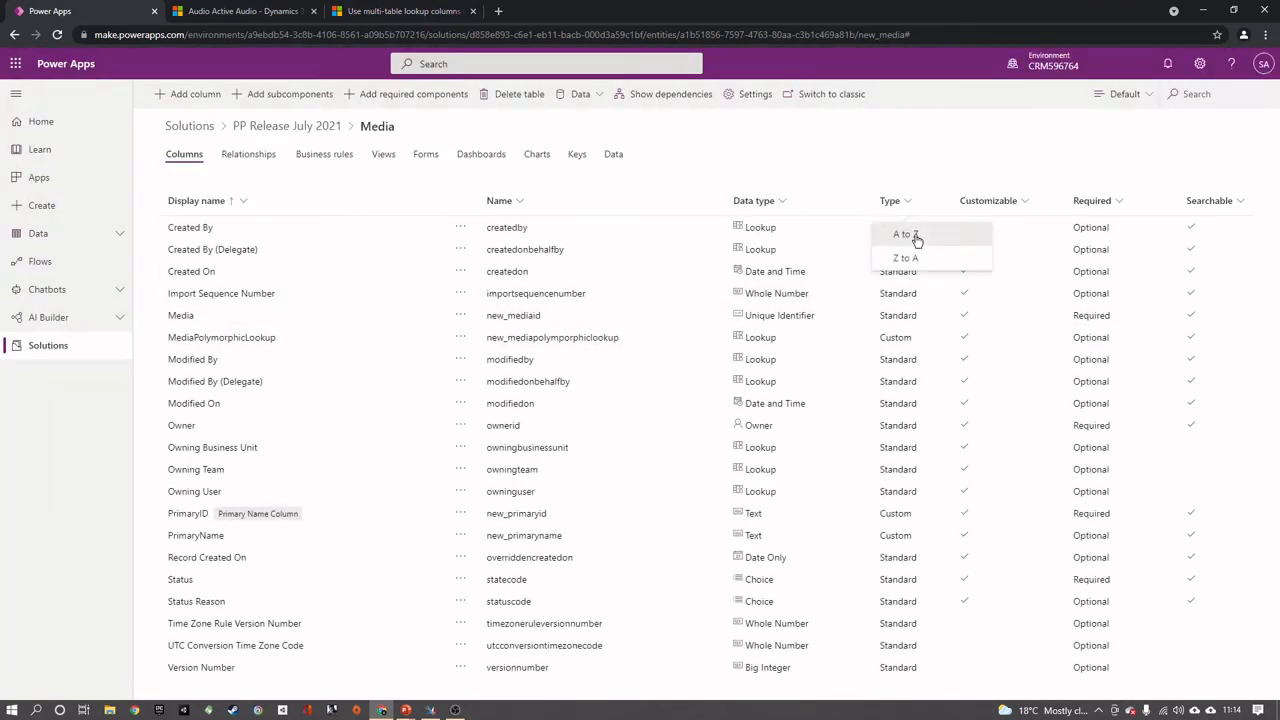
{"action": "left_click", "coordinate": [905, 233]}
{"action": "left_click", "coordinate": [306, 280]}
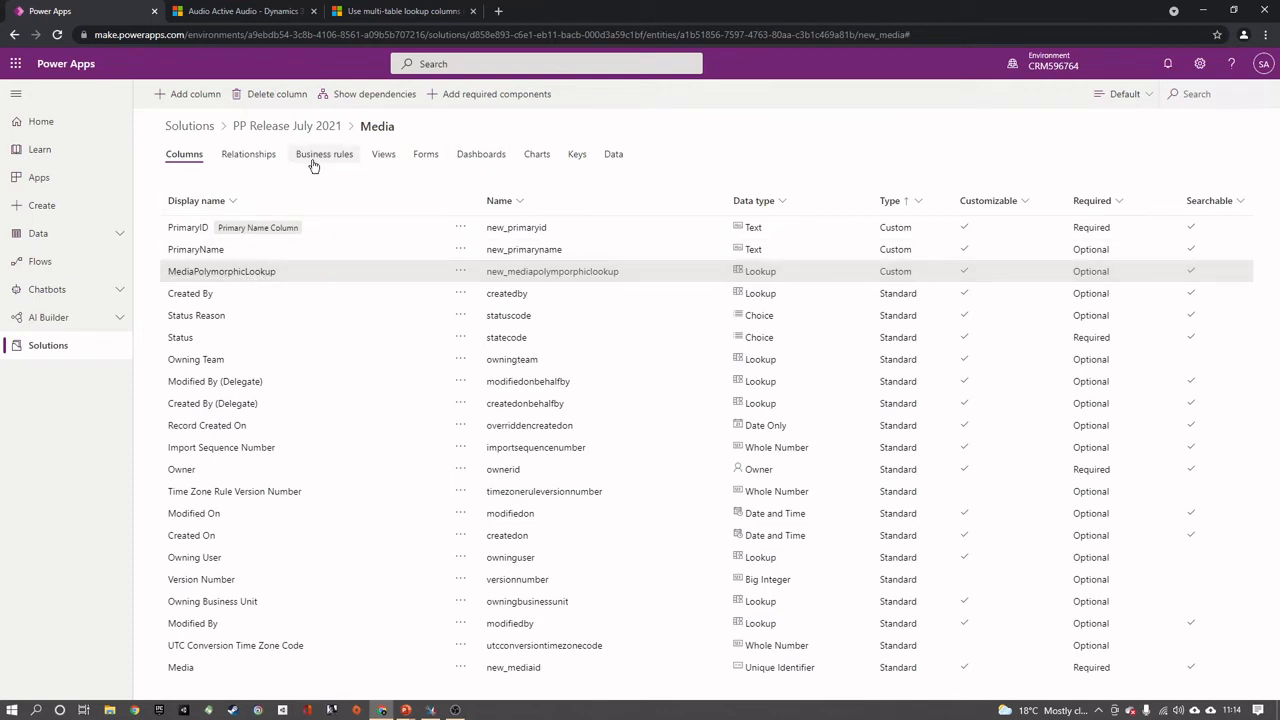
Examine the Media table's MediaPolymorphicLookup relationships to Audio, Video and Book, and return to the PP Release July 2021 solution
{"action": "left_click", "coordinate": [243, 157]}
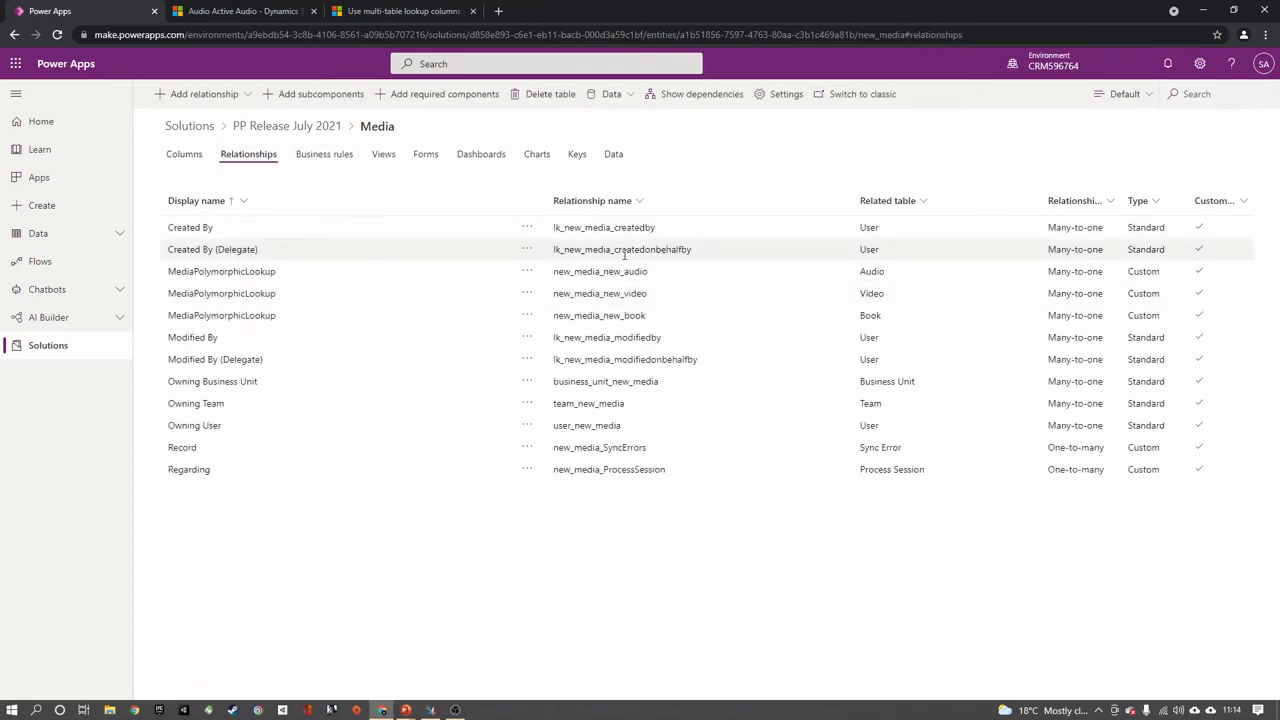
{"action": "left_click", "coordinate": [700, 270]}
{"action": "left_click", "coordinate": [702, 296]}
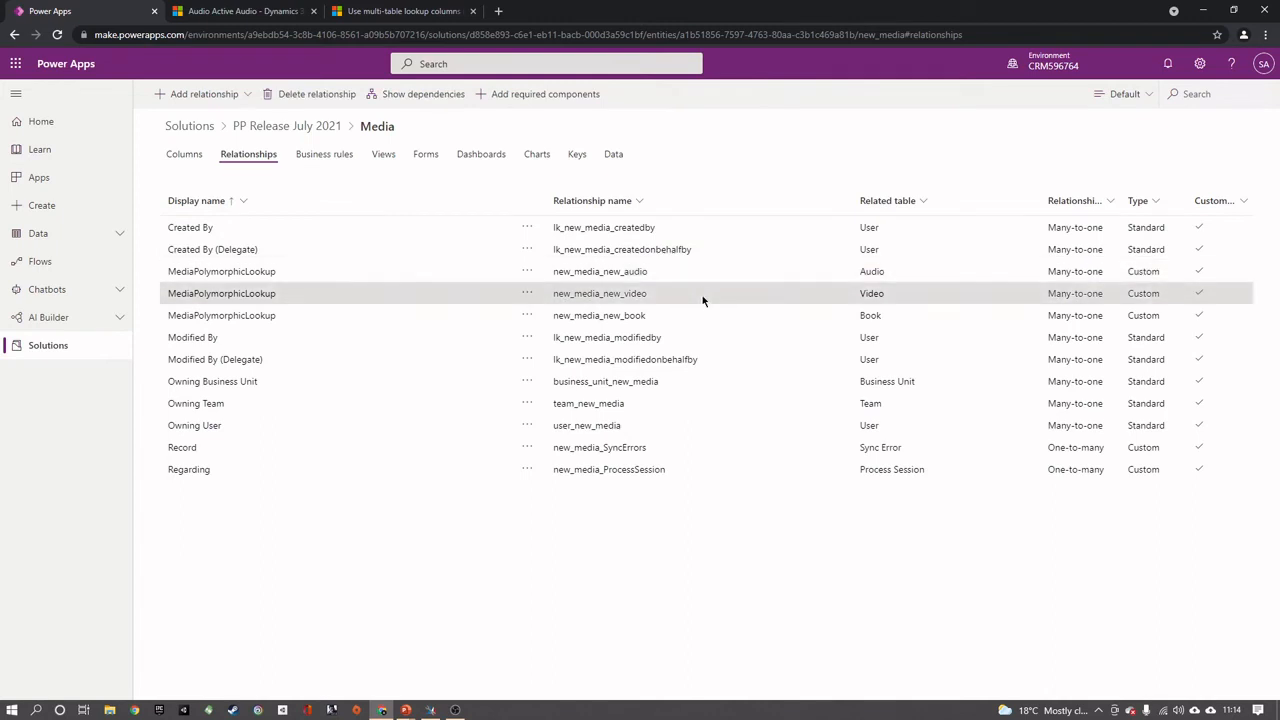
{"action": "left_click", "coordinate": [705, 315]}
{"action": "left_click", "coordinate": [697, 295]}
{"action": "left_click", "coordinate": [685, 277]}
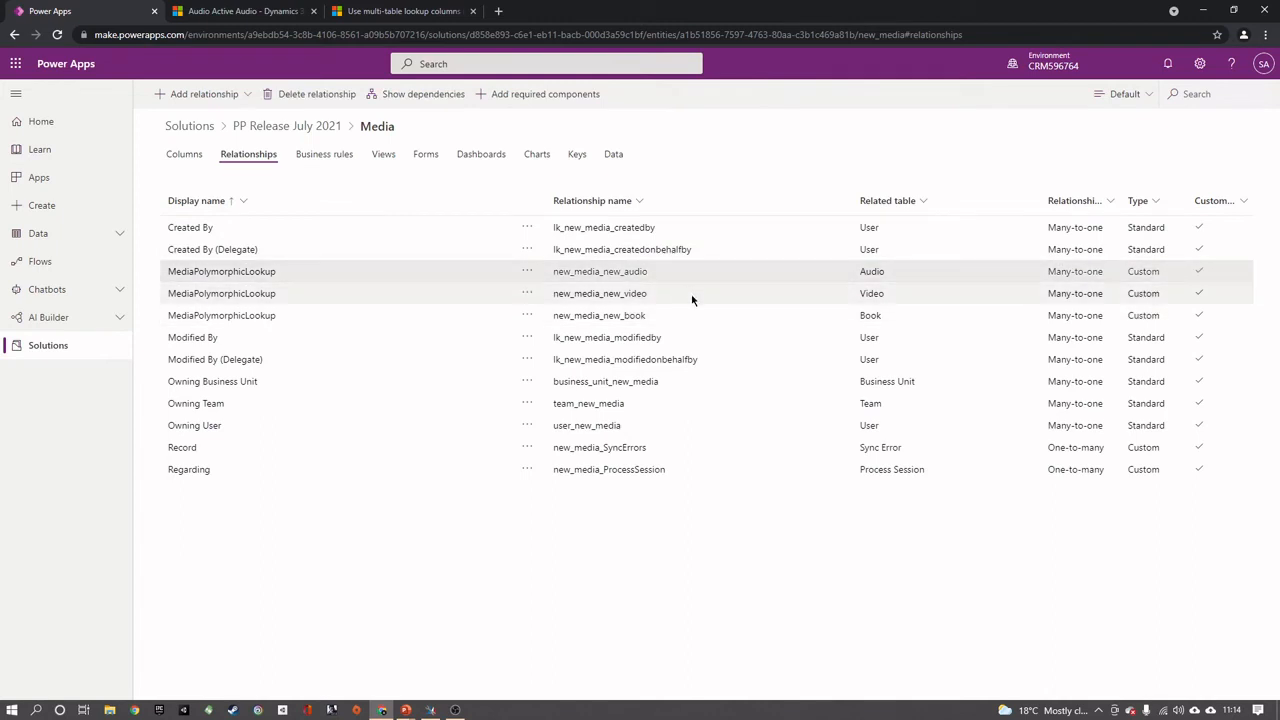
{"action": "left_click", "coordinate": [694, 296]}
{"action": "left_click", "coordinate": [697, 314]}
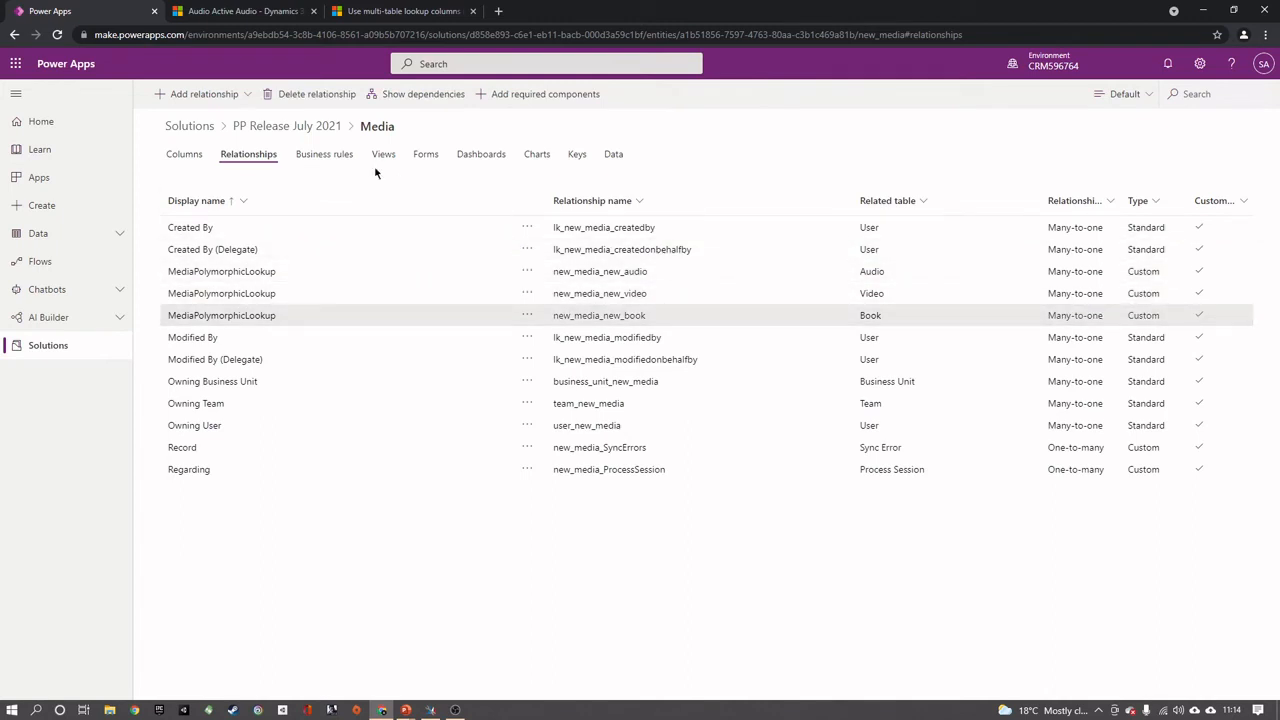
{"action": "left_click", "coordinate": [300, 126]}
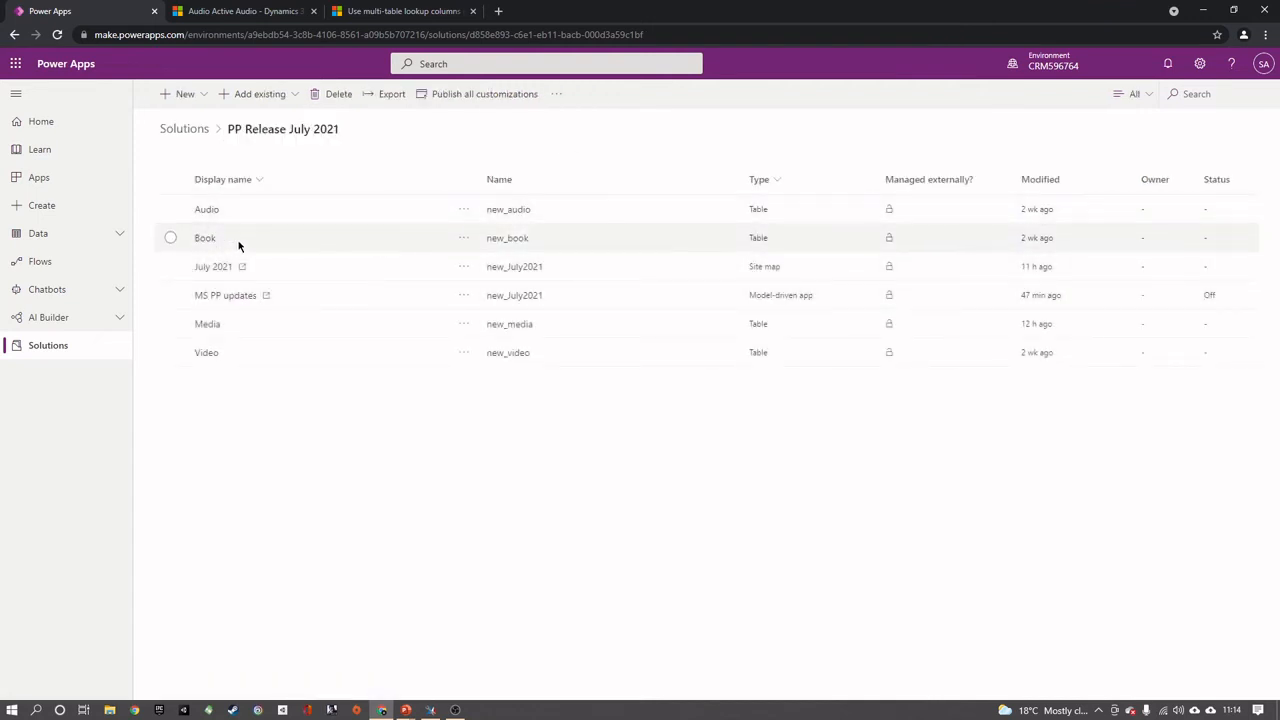
Switch to the July 2021 app in Dynamics 365, then create and save a book record named Book1
{"action": "left_click", "coordinate": [204, 8]}
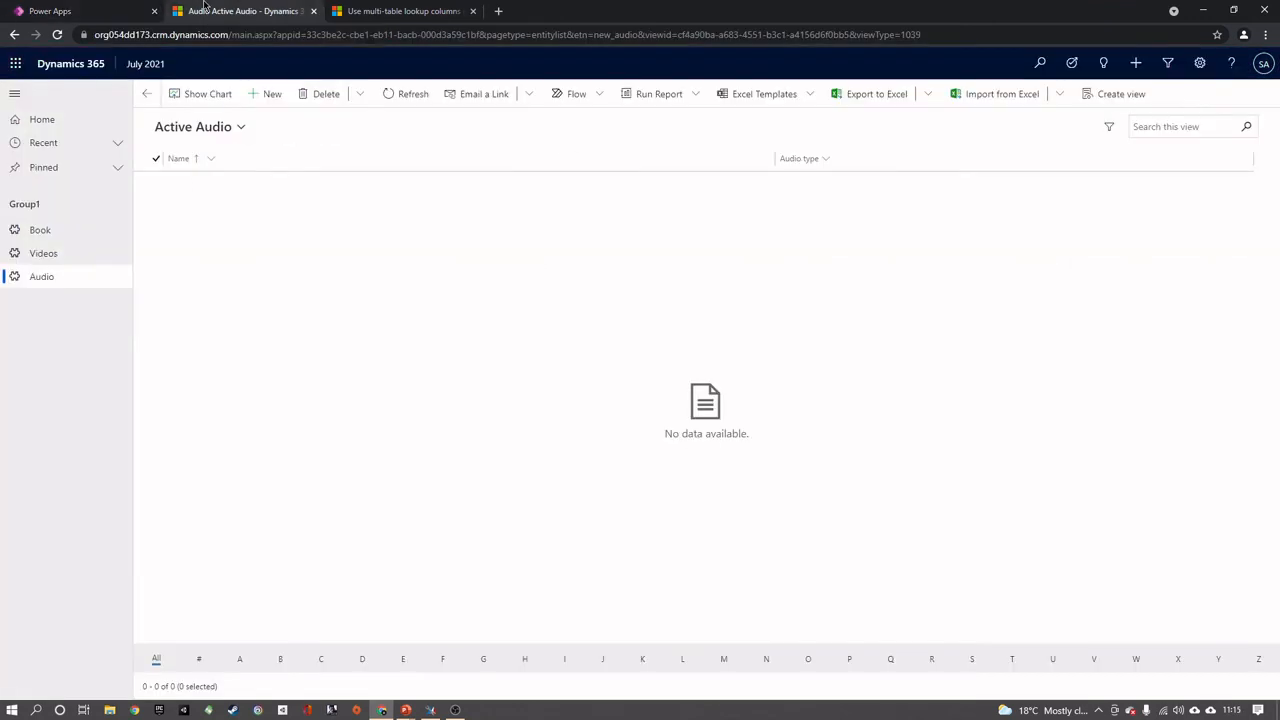
{"action": "left_click", "coordinate": [77, 230]}
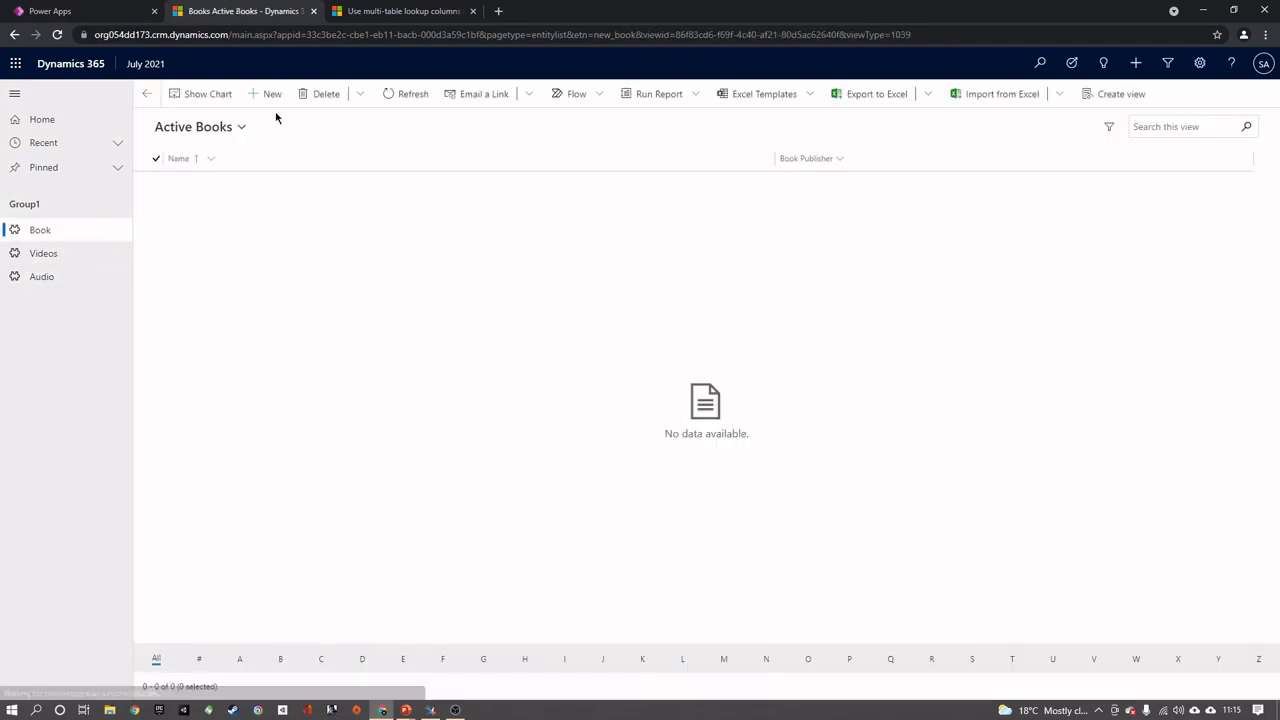
{"action": "left_click", "coordinate": [268, 93]}
{"action": "left_click", "coordinate": [330, 191]}
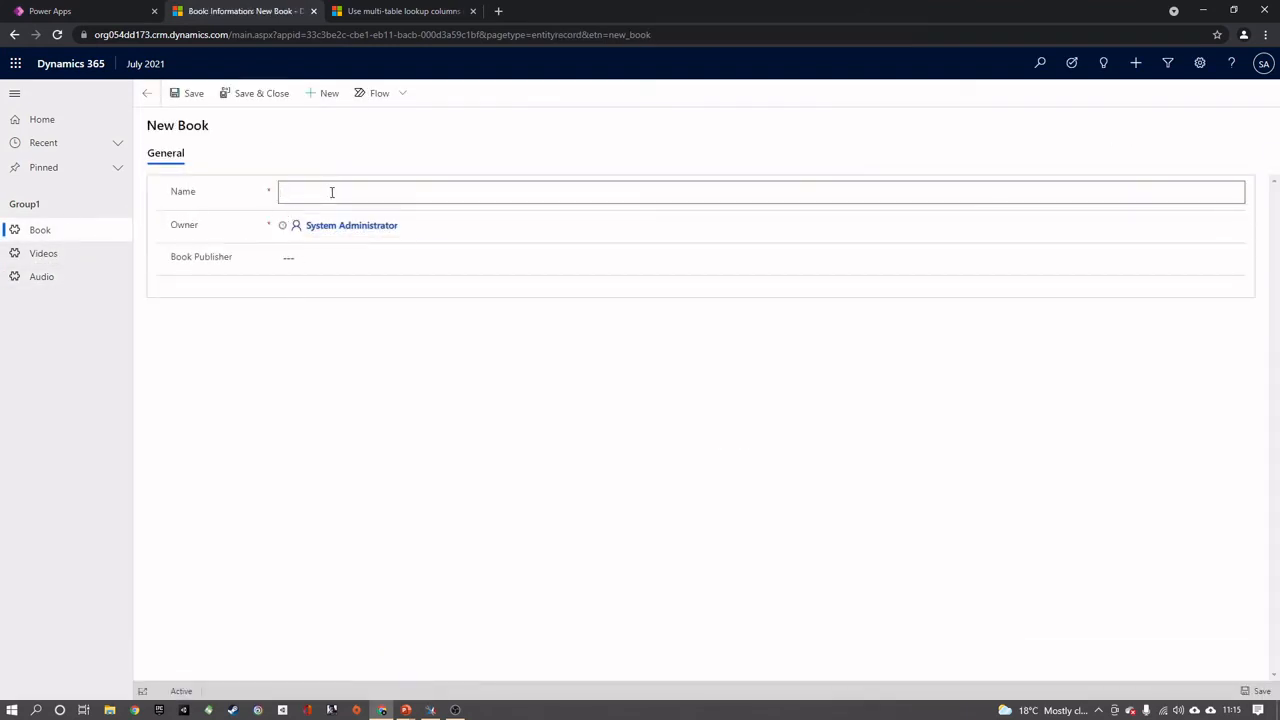
{"action": "type", "text": "Book1"}
{"action": "left_click", "coordinate": [256, 95]}
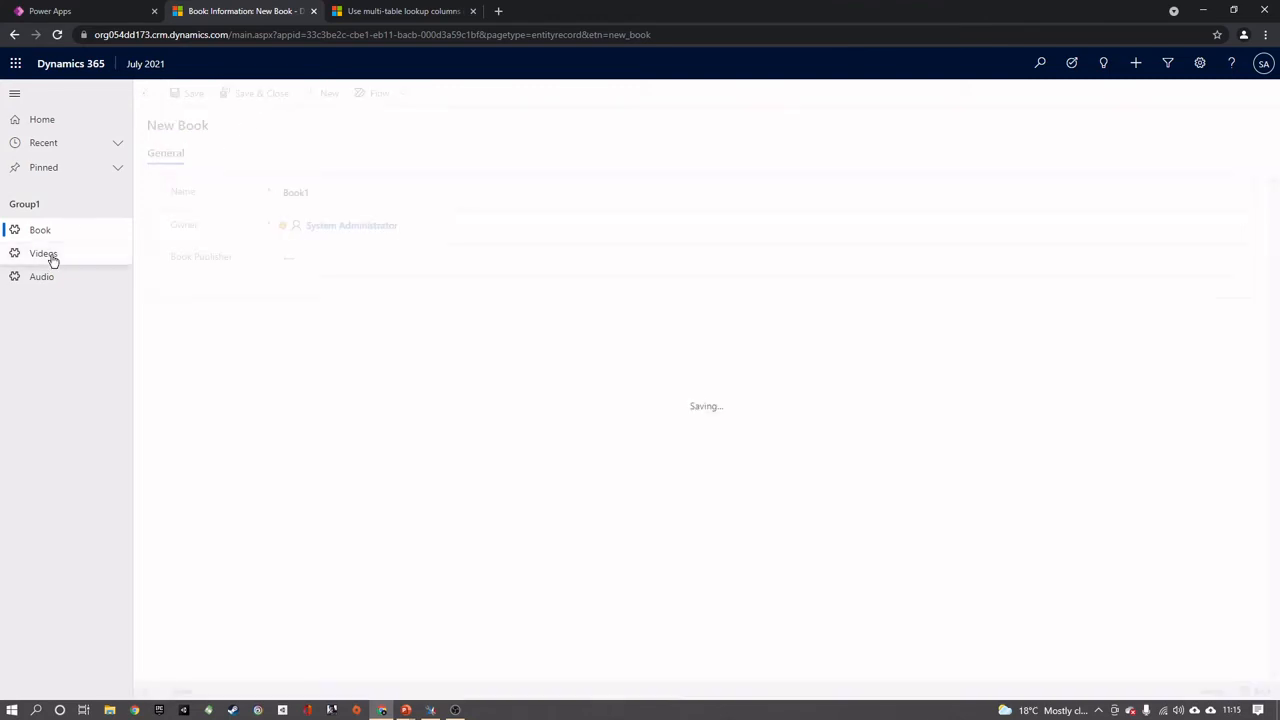
Create a video record named video1 and save it
{"action": "left_click", "coordinate": [52, 257]}
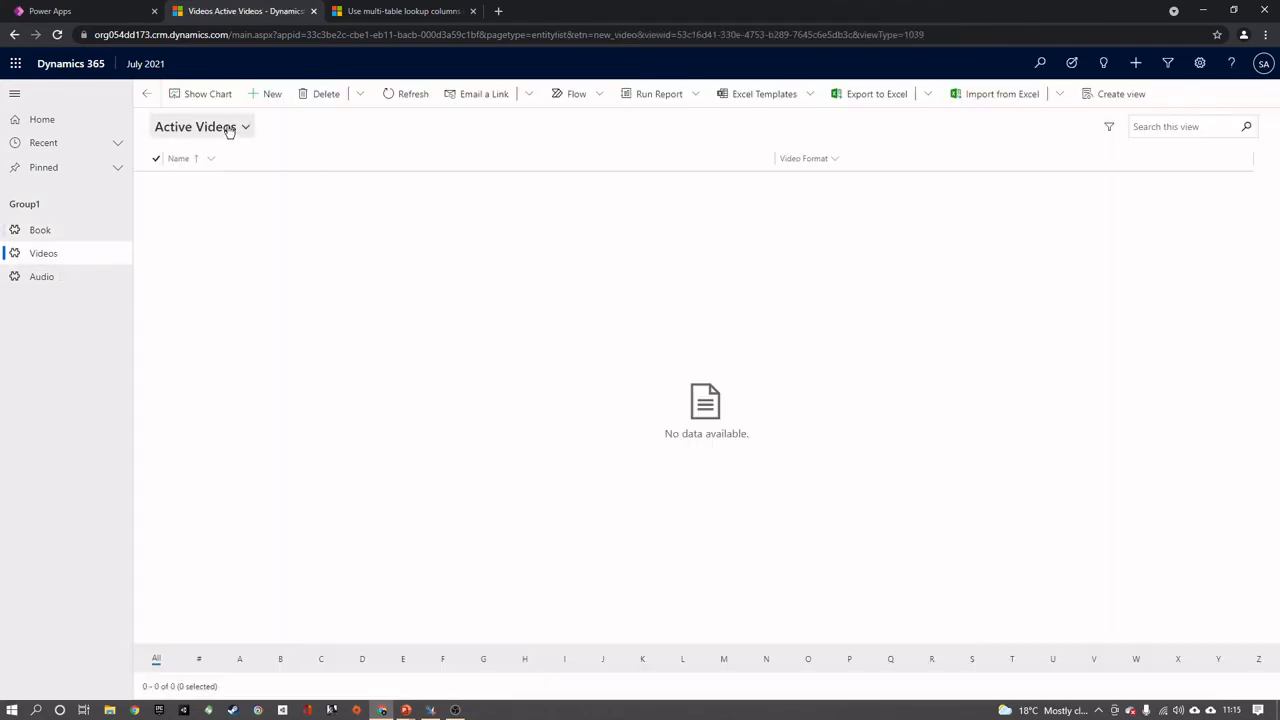
{"action": "left_click", "coordinate": [268, 94]}
{"action": "left_click", "coordinate": [325, 191]}
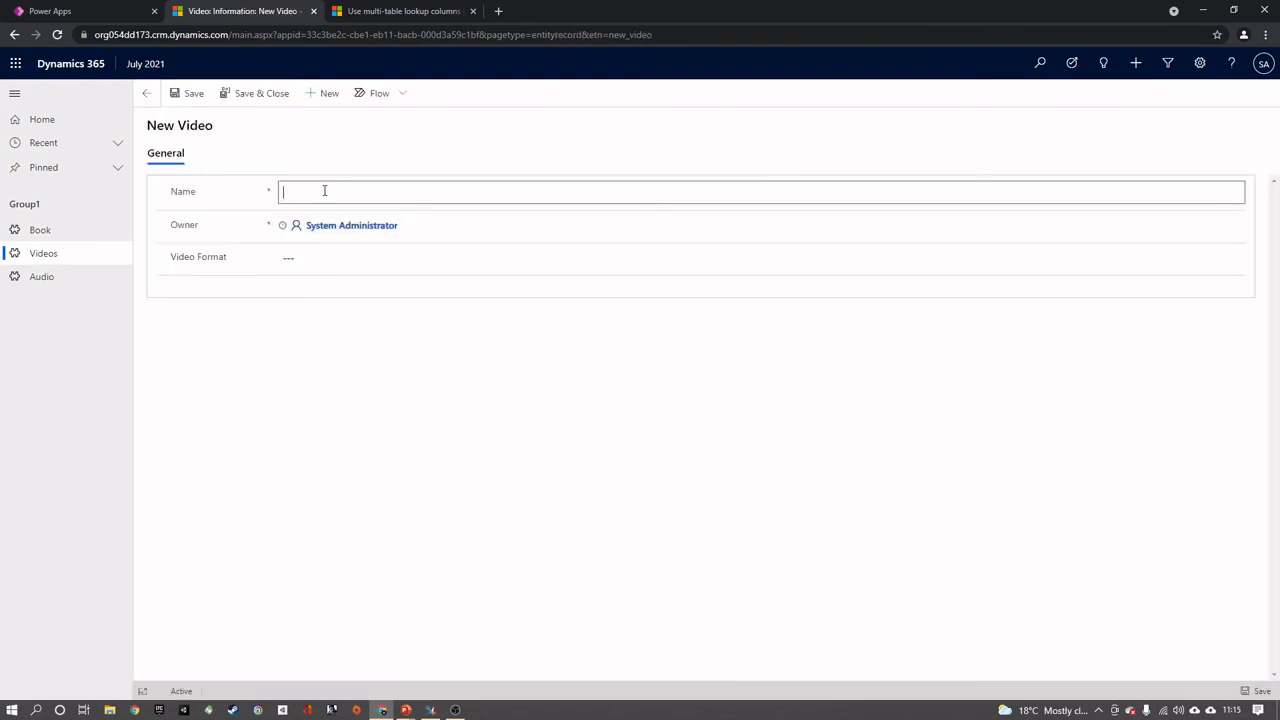
{"action": "type", "text": "video1"}
{"action": "left_click", "coordinate": [232, 98]}
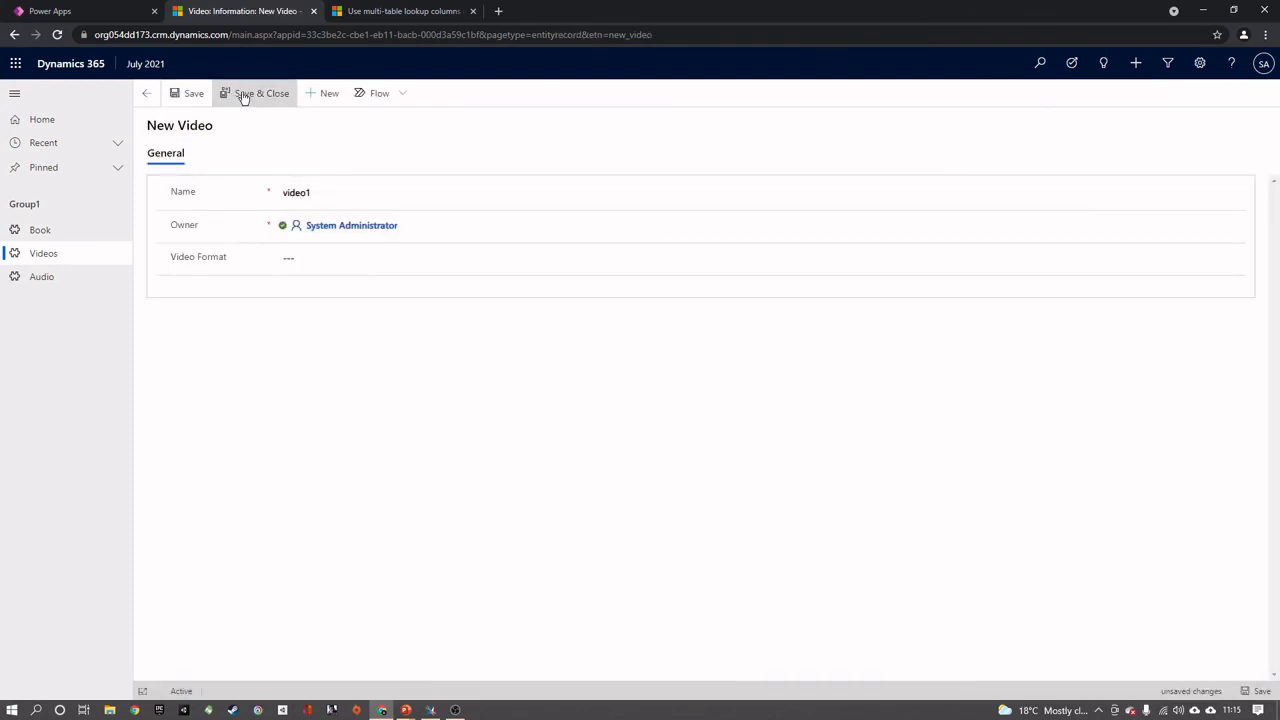
Create an audio record named Audio 1, then save and close it
{"action": "left_click", "coordinate": [42, 277]}
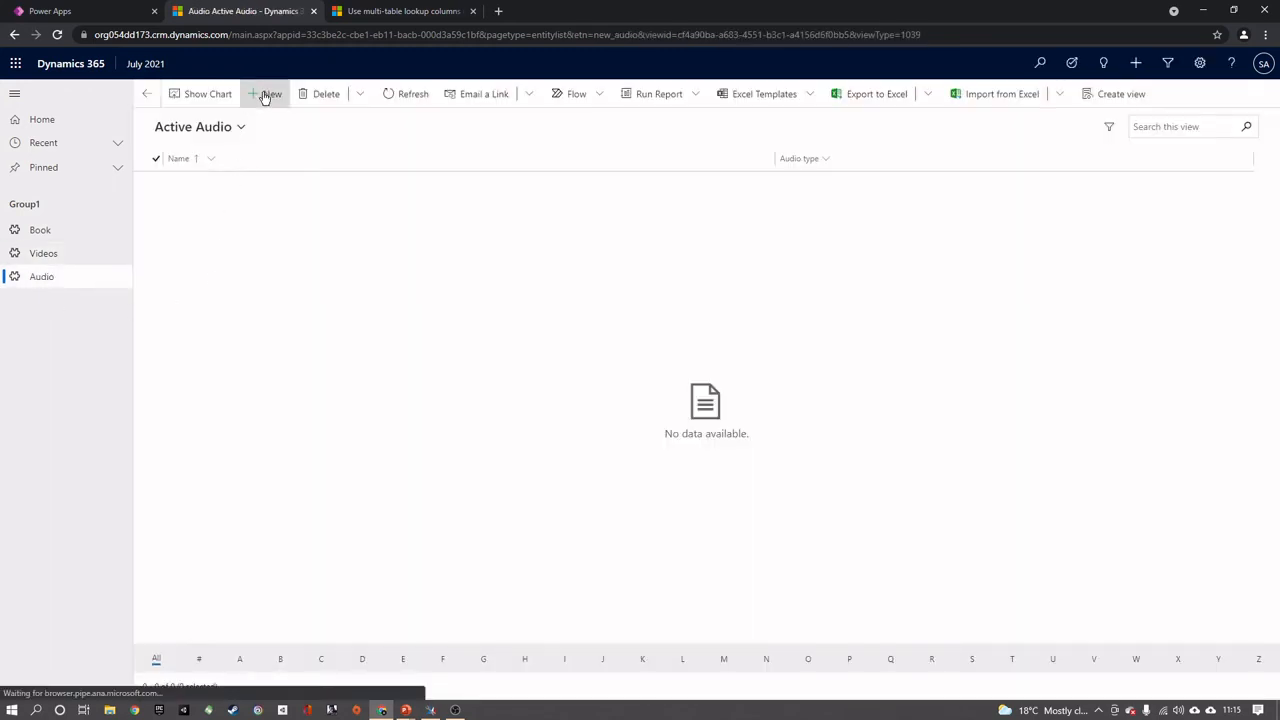
{"action": "left_click", "coordinate": [265, 95]}
{"action": "left_click", "coordinate": [317, 186]}
{"action": "type", "text": "a"}
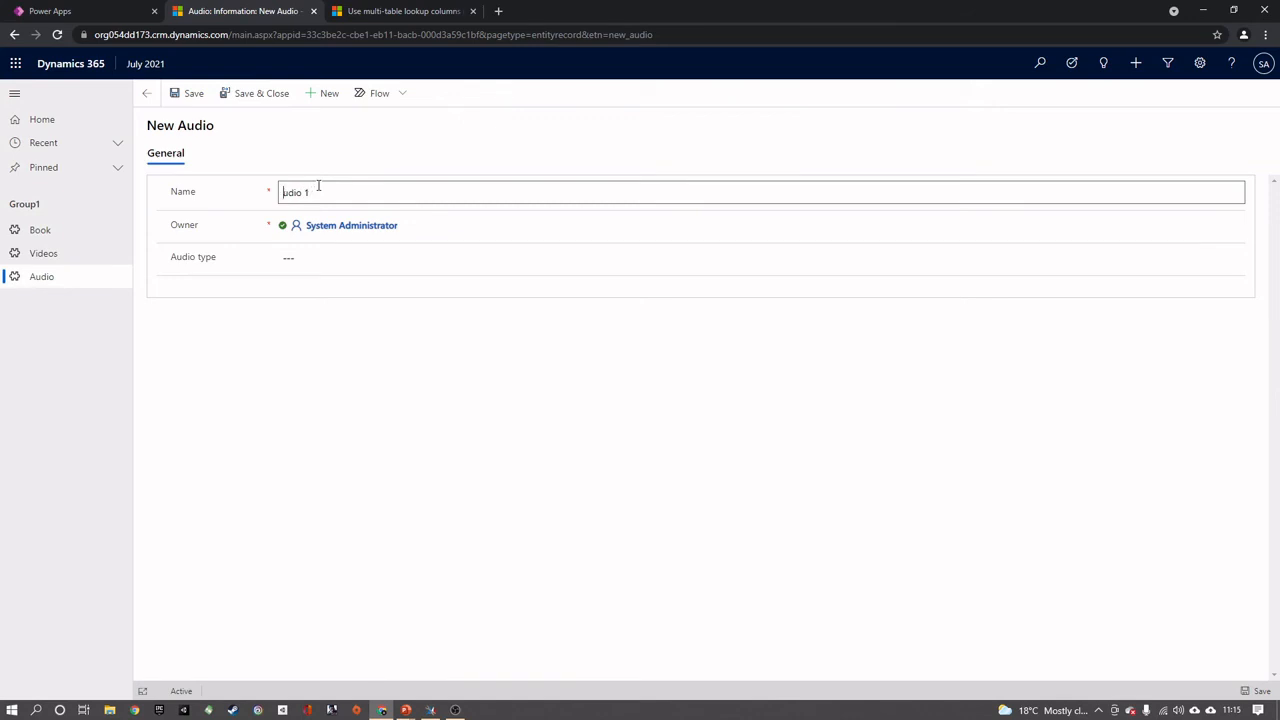
{"action": "left_click", "coordinate": [250, 95]}
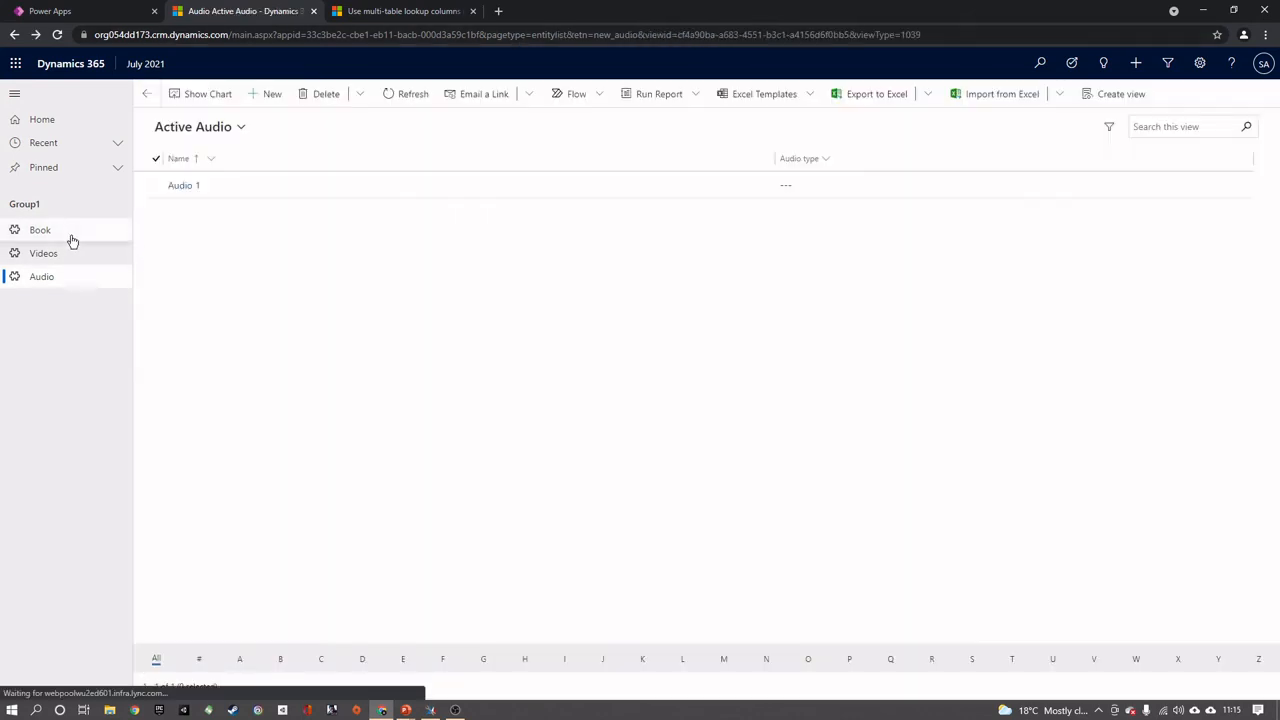
Check the Book, Videos and Audio lists for the new records
{"action": "left_click", "coordinate": [68, 236]}
{"action": "left_click", "coordinate": [72, 257]}
{"action": "left_click", "coordinate": [68, 280]}
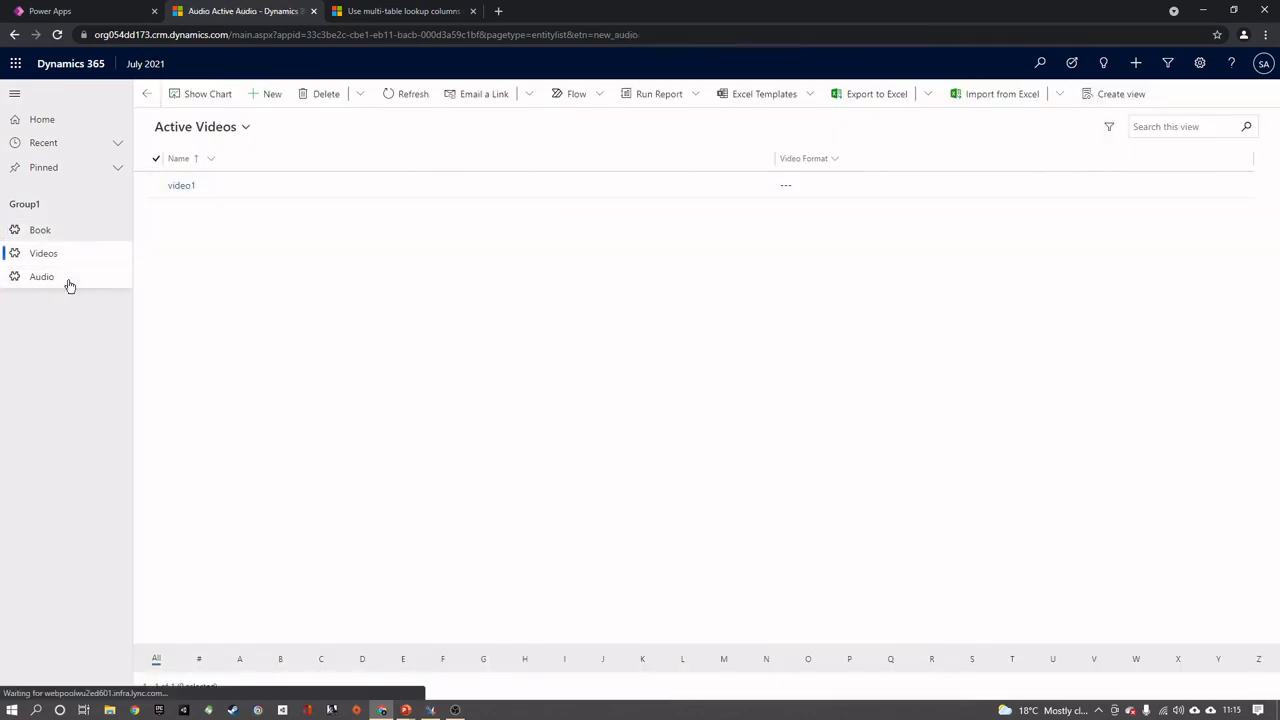
Switch back to Power Apps and open the Media table's Information main form for editing
{"action": "left_click", "coordinate": [100, 11]}
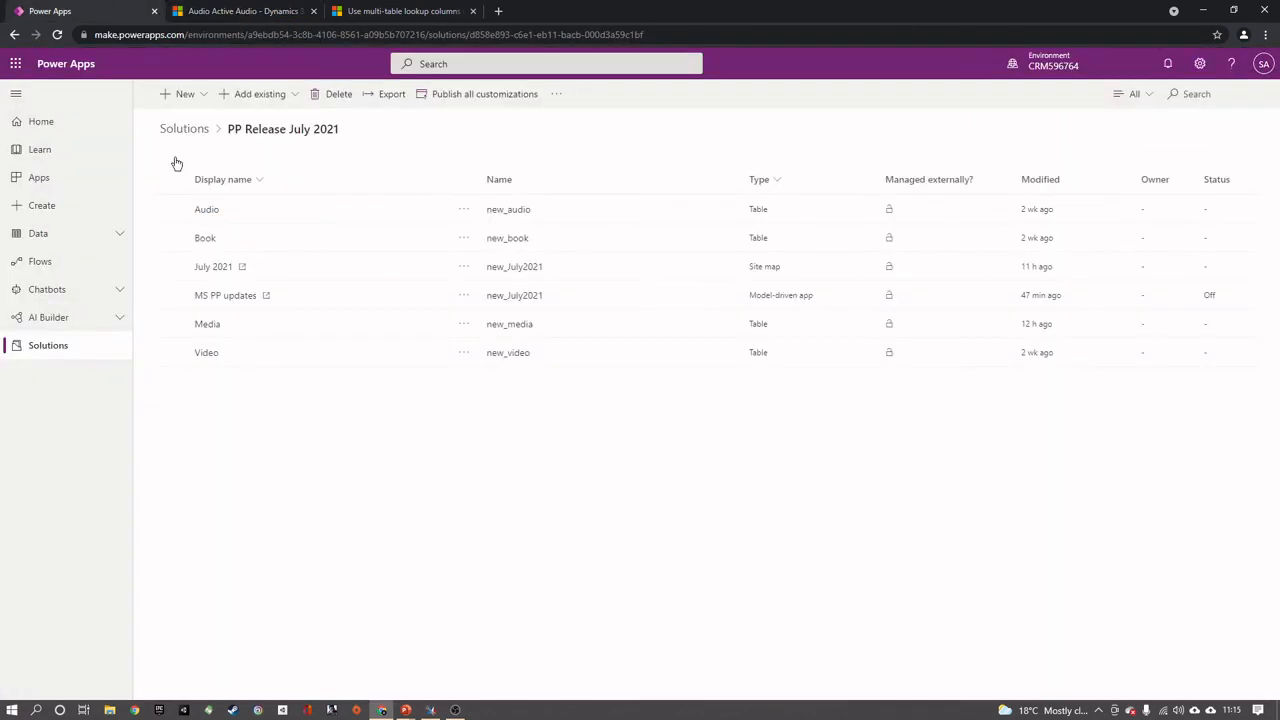
{"action": "left_click", "coordinate": [204, 328]}
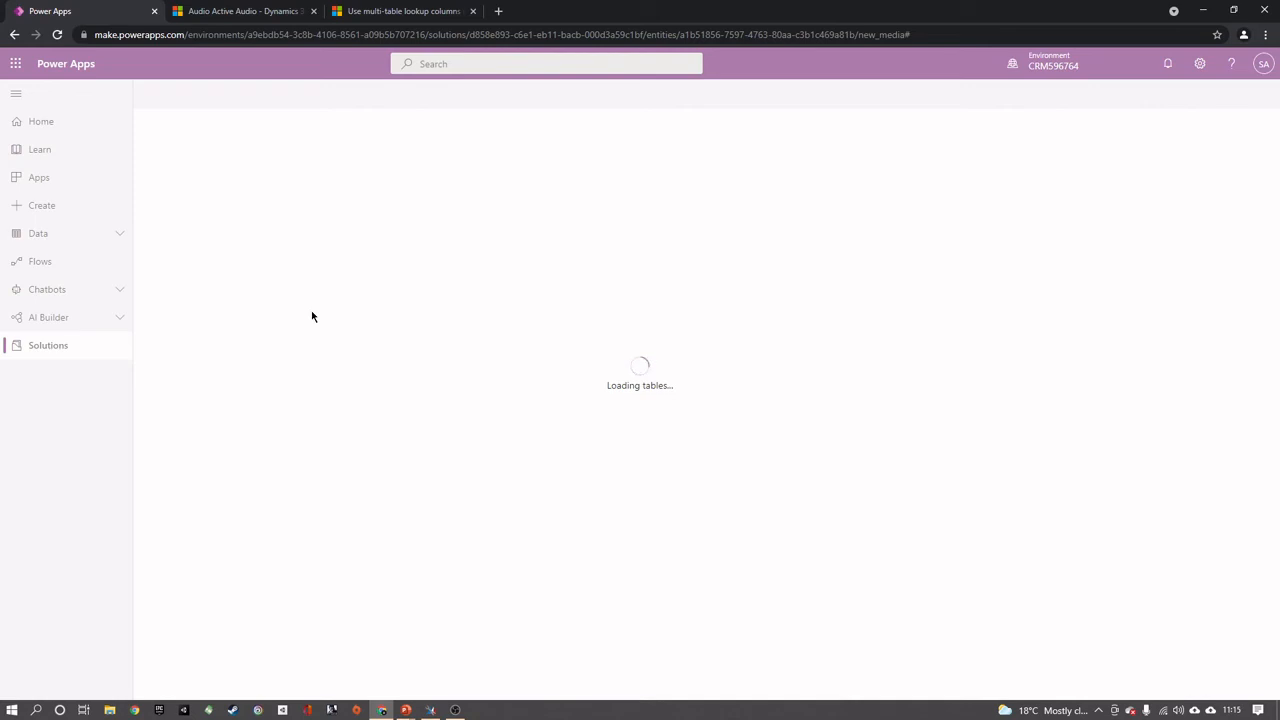
{"action": "left_click", "coordinate": [425, 158]}
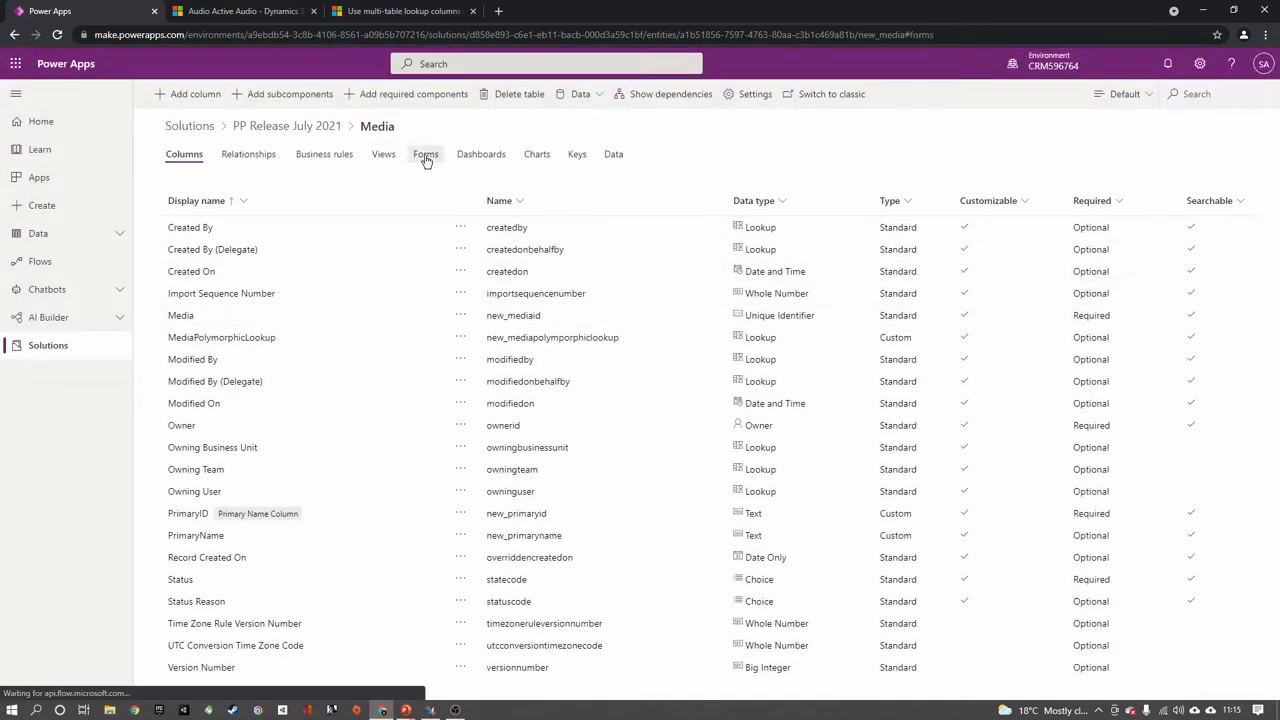
{"action": "left_click", "coordinate": [200, 250]}
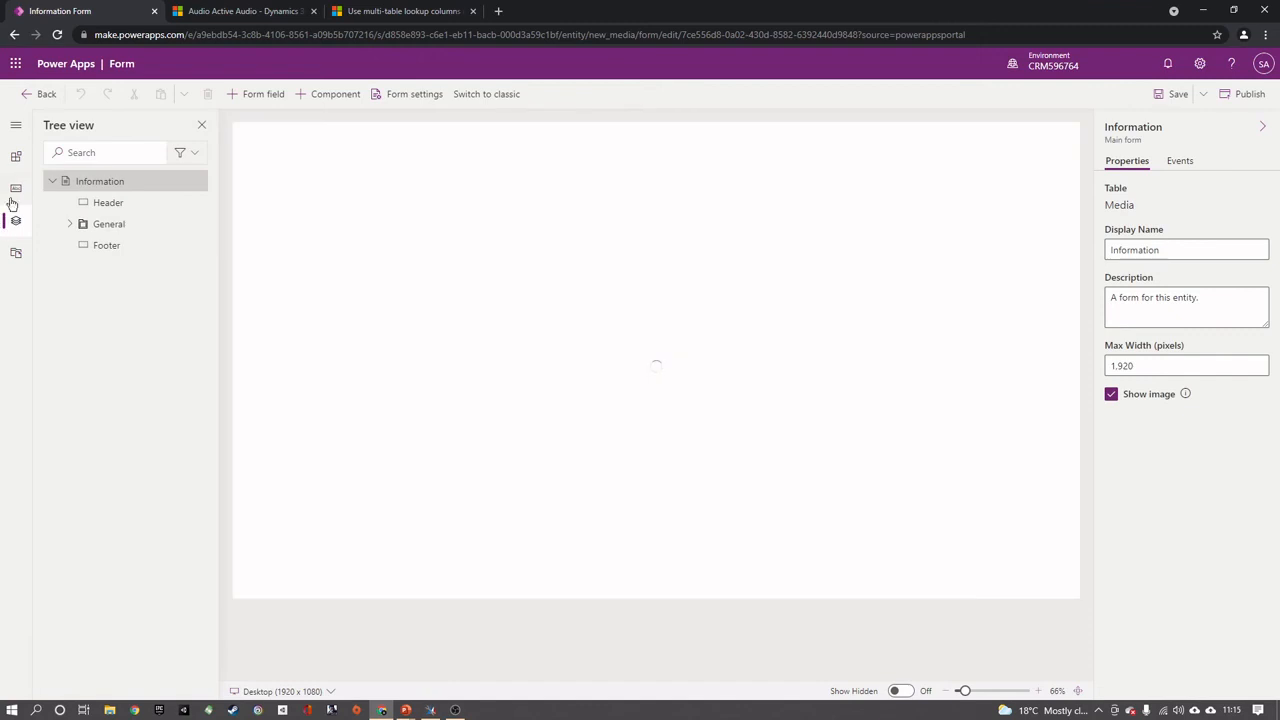
Add the MediaPolymorphicLookup and PrimaryName columns to the Media table's Information form and save the form
{"action": "left_click", "coordinate": [15, 189]}
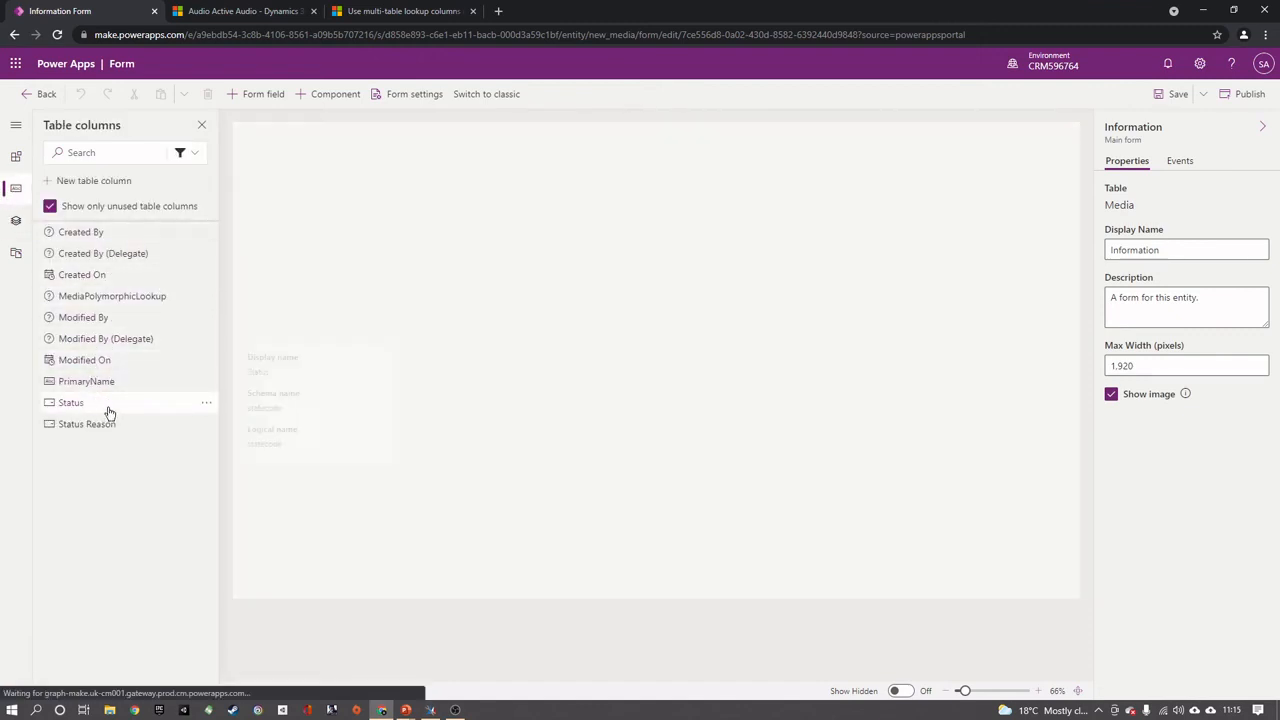
{"action": "mouse_move", "coordinate": [145, 298]}
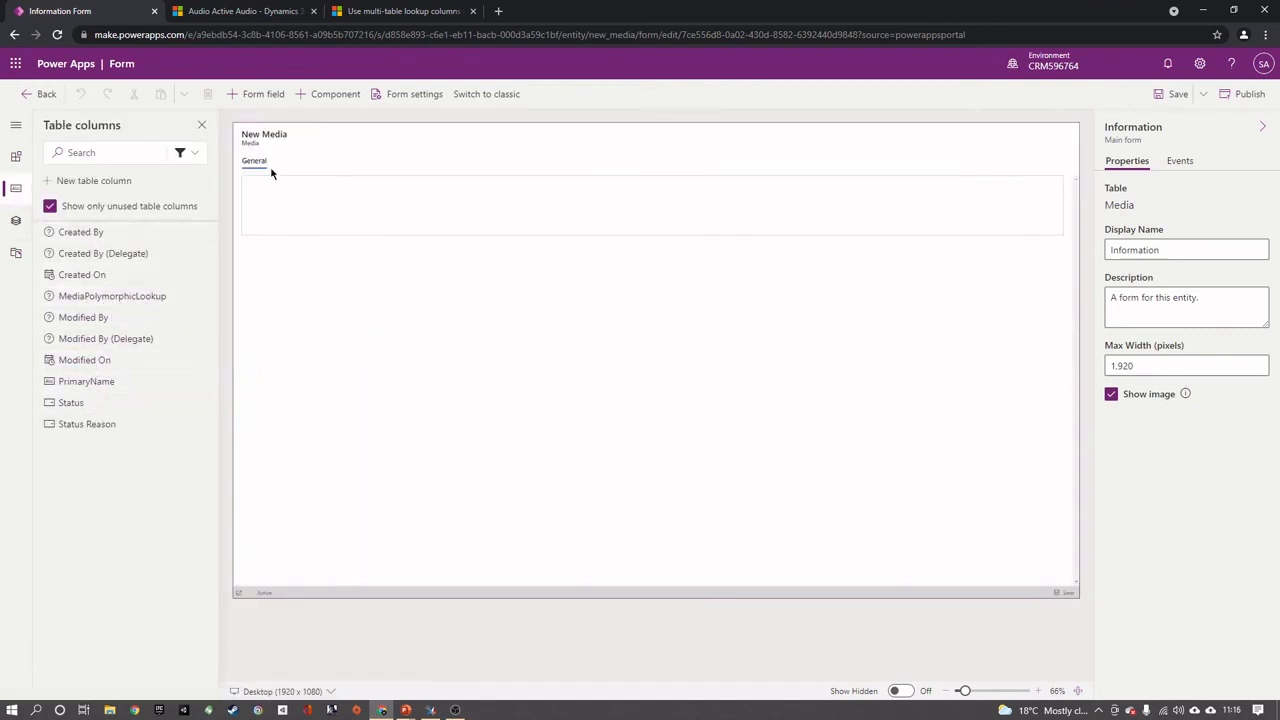
{"action": "left_click", "coordinate": [110, 296]}
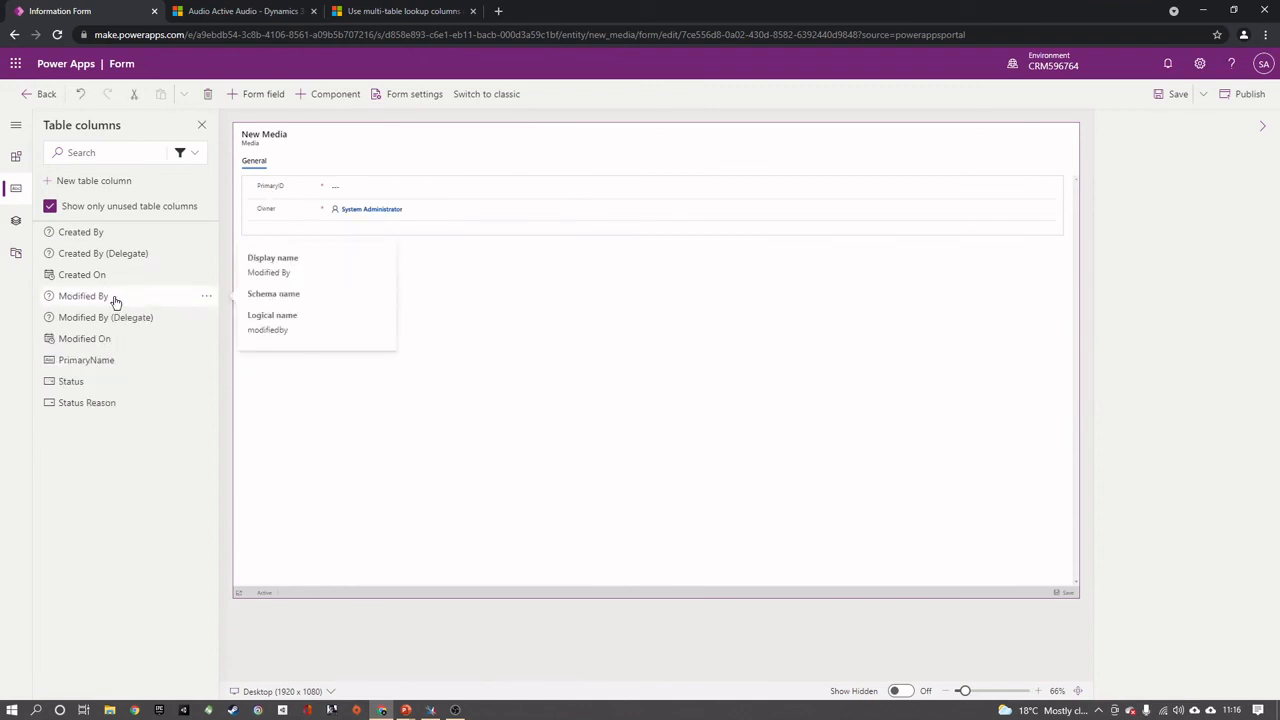
{"action": "left_click", "coordinate": [113, 362]}
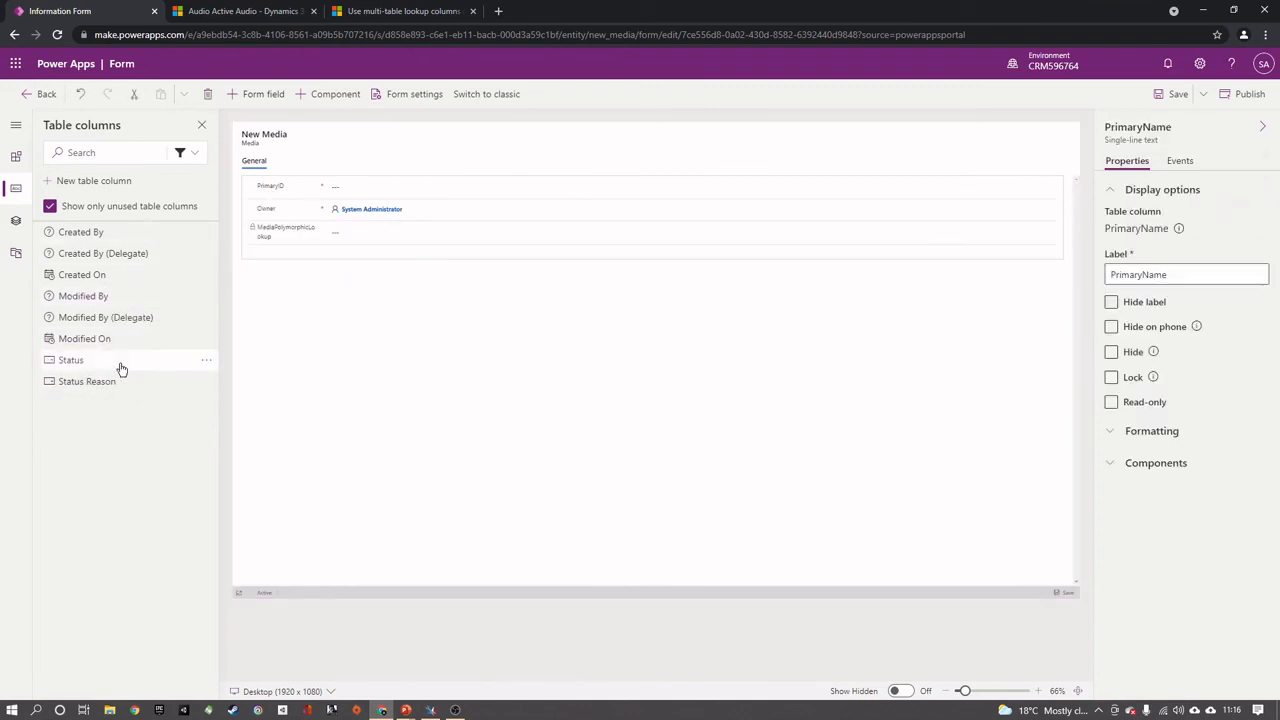
{"action": "left_click", "coordinate": [1155, 100]}
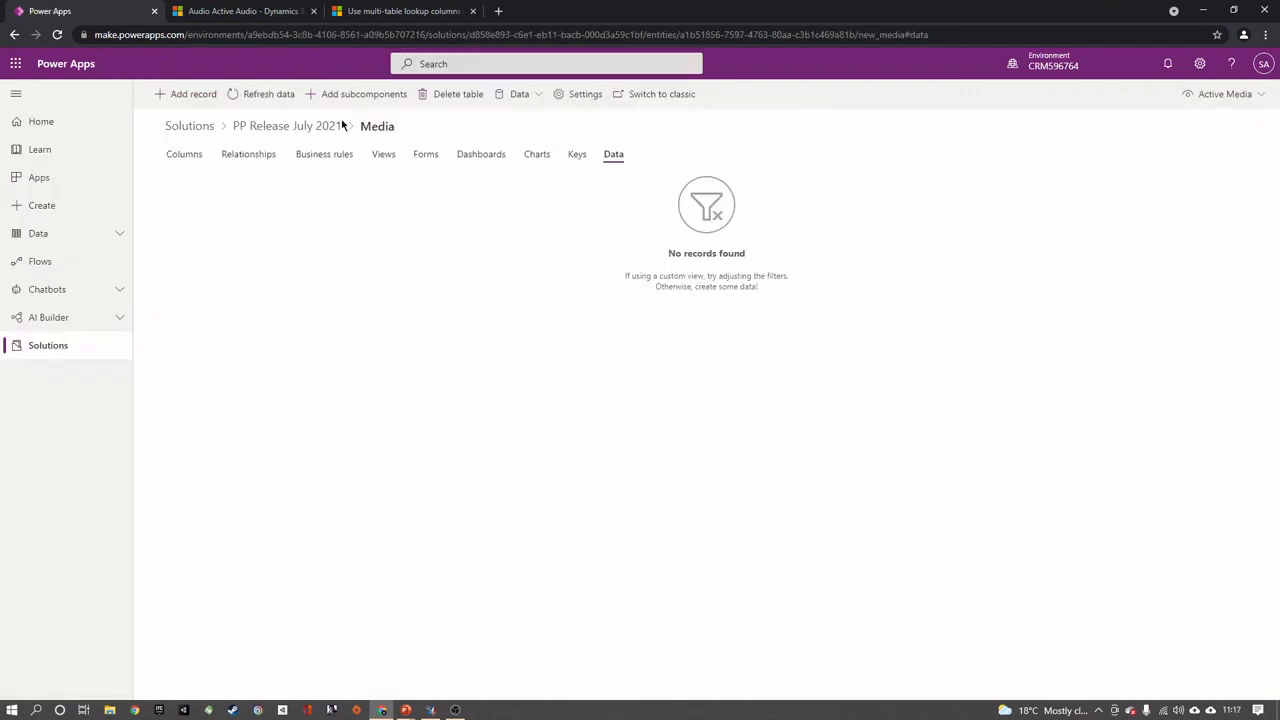
Create a Media record with PrimaryID Pid1 and MediaPolymorphicLookup set to Book1, and save it
{"action": "left_click", "coordinate": [176, 94]}
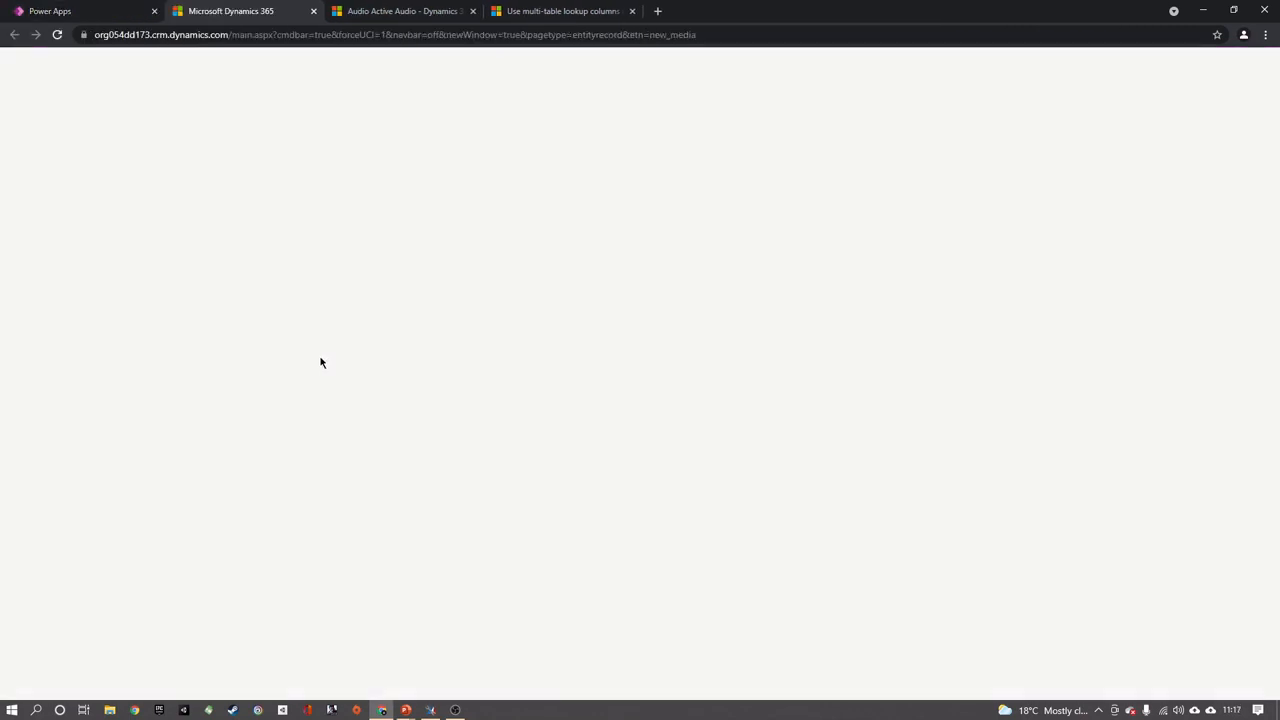
{"action": "left_click", "coordinate": [237, 157]}
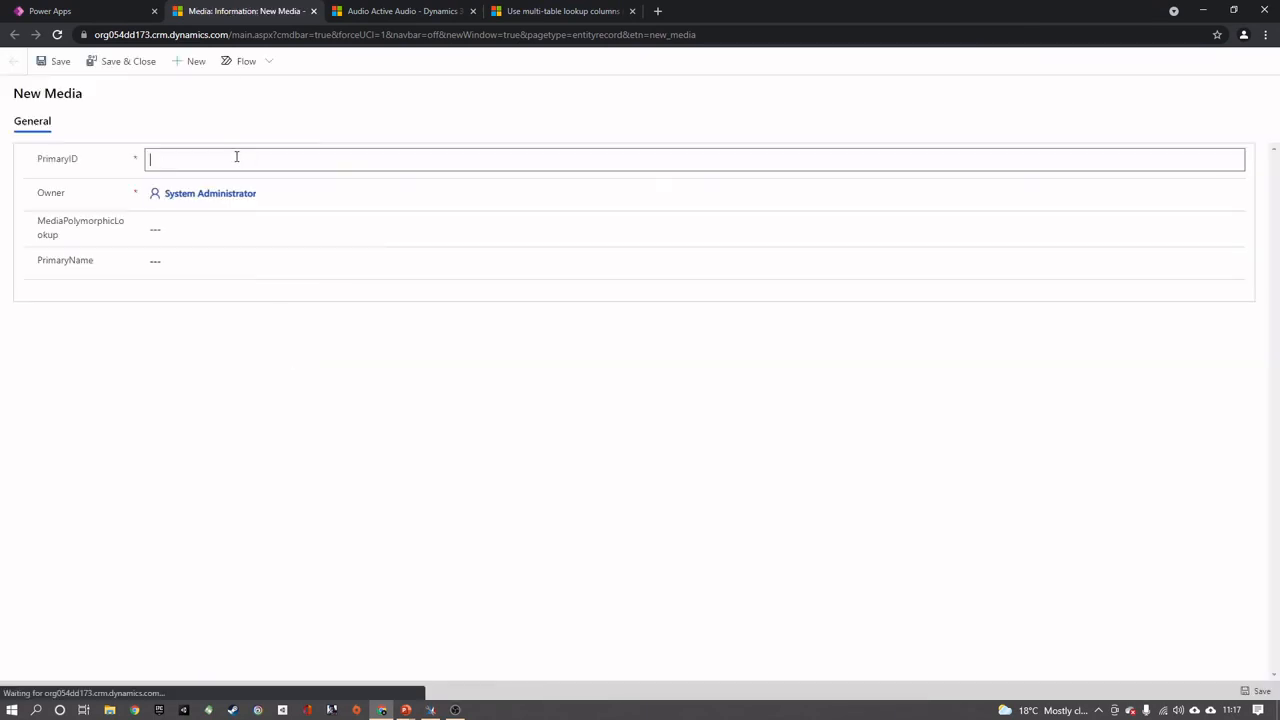
{"action": "type", "text": "Pid1"}
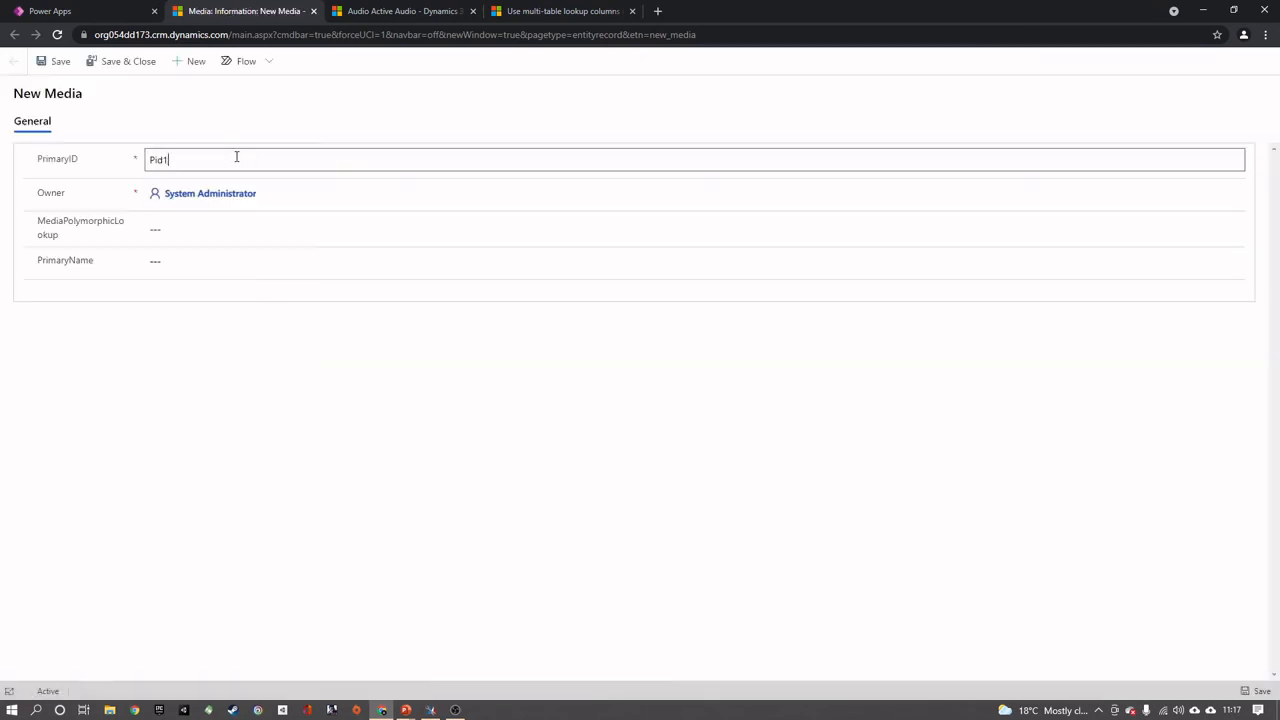
{"action": "left_click", "coordinate": [258, 228]}
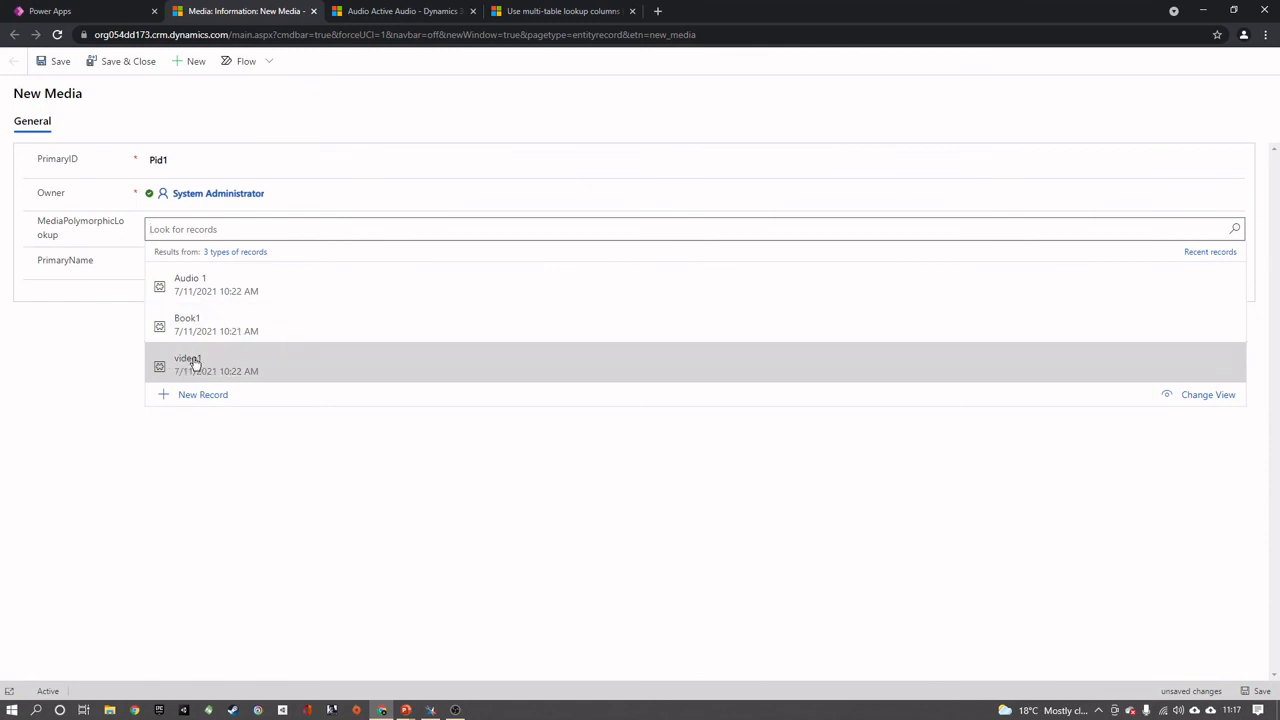
{"action": "left_click", "coordinate": [213, 330]}
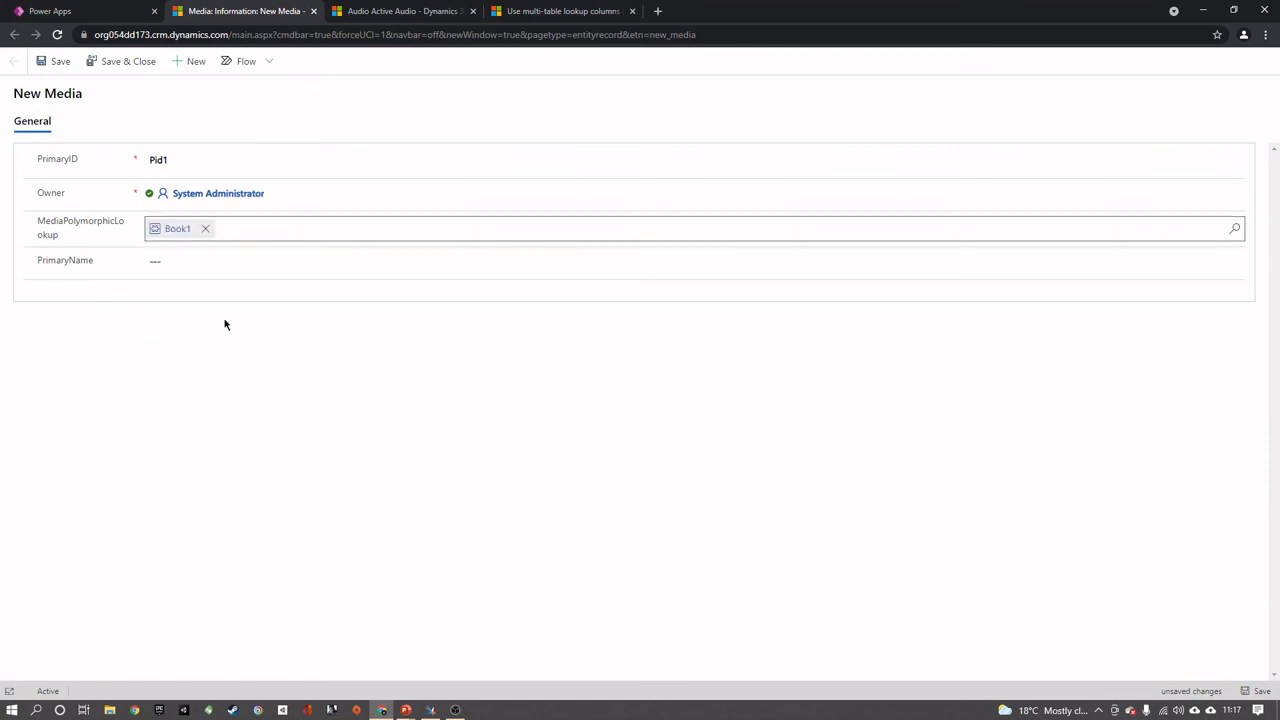
{"action": "left_click", "coordinate": [47, 70]}
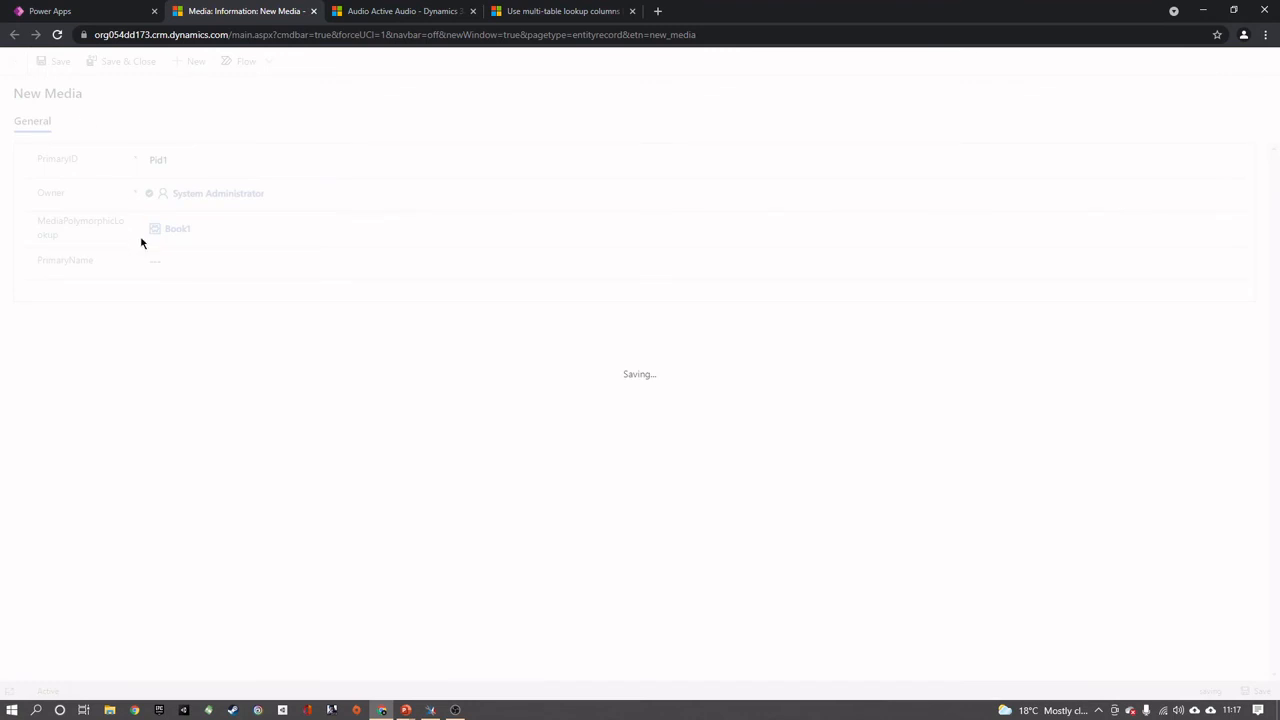
Create another Media record with PrimaryID Pid2 and MediaPolymorphicLookup set to video1, then save and close it
{"action": "left_click", "coordinate": [182, 61]}
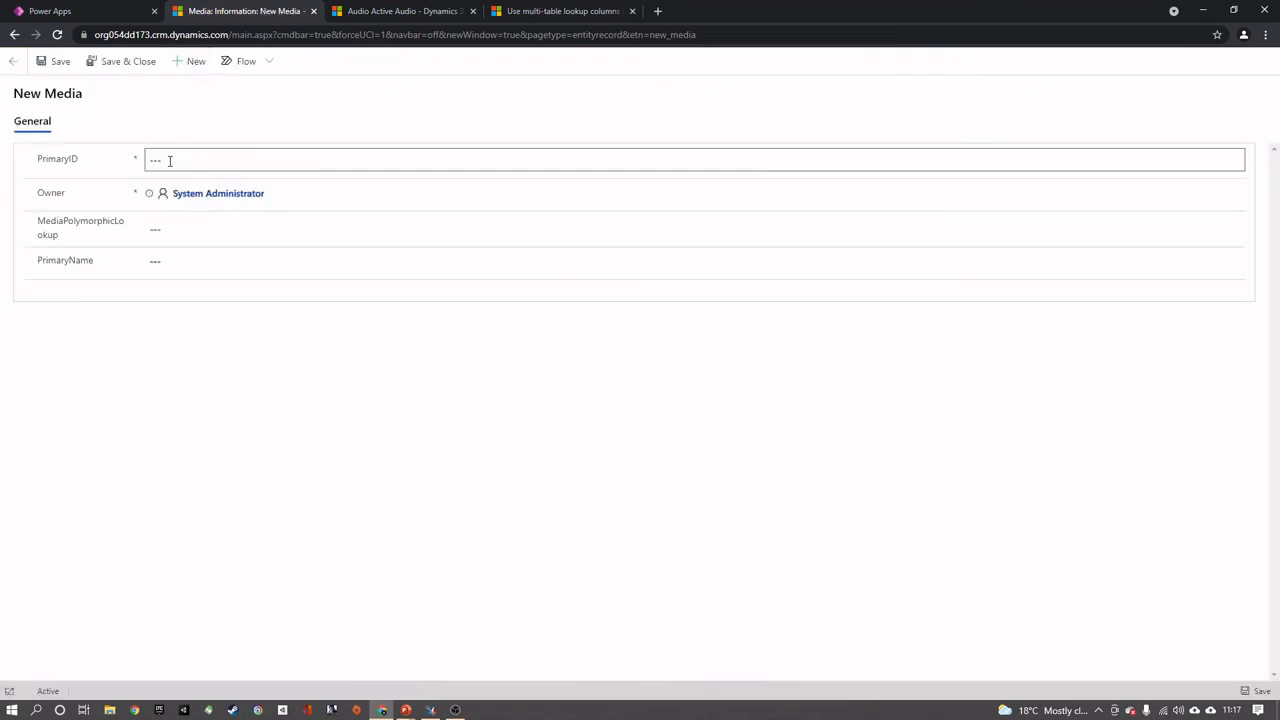
{"action": "left_click", "coordinate": [169, 160]}
{"action": "left_click", "coordinate": [251, 236]}
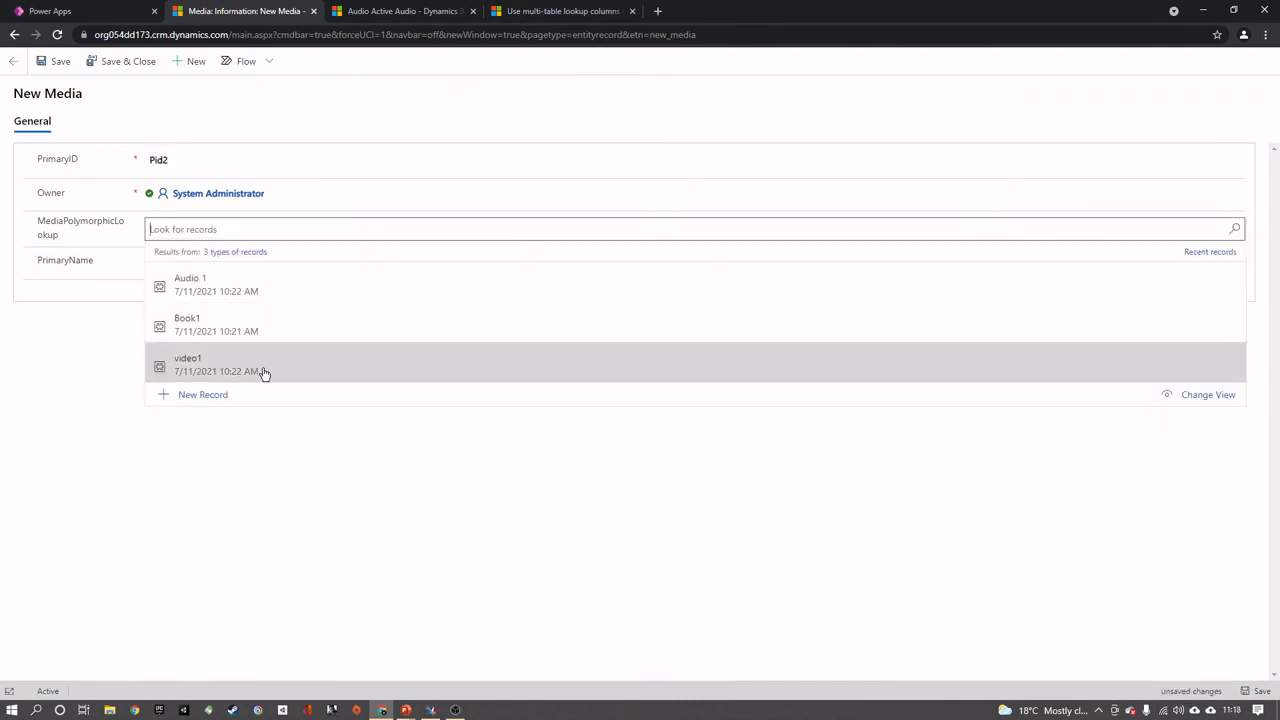
{"action": "left_click", "coordinate": [255, 372]}
{"action": "left_click", "coordinate": [127, 61]}
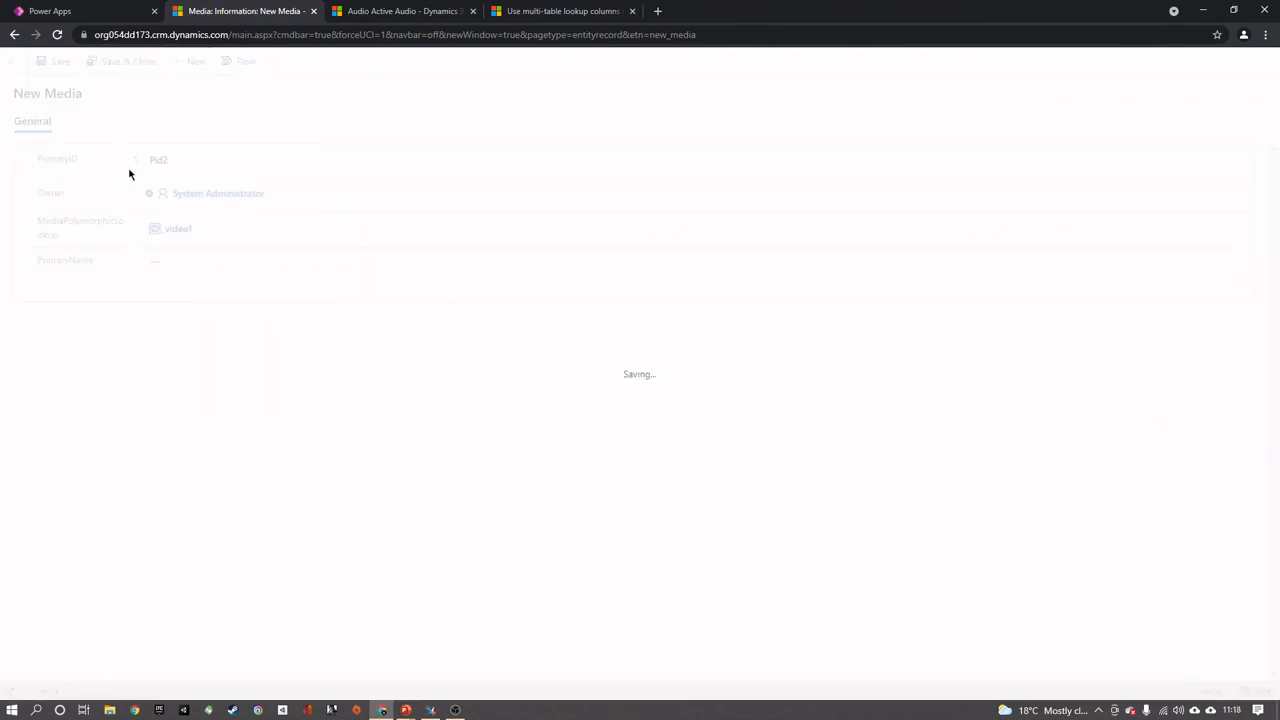
Switch back to Power Apps, refresh the Media table's data and change the view to include the MediaPolymorphicLookup column
{"action": "left_click", "coordinate": [105, 11]}
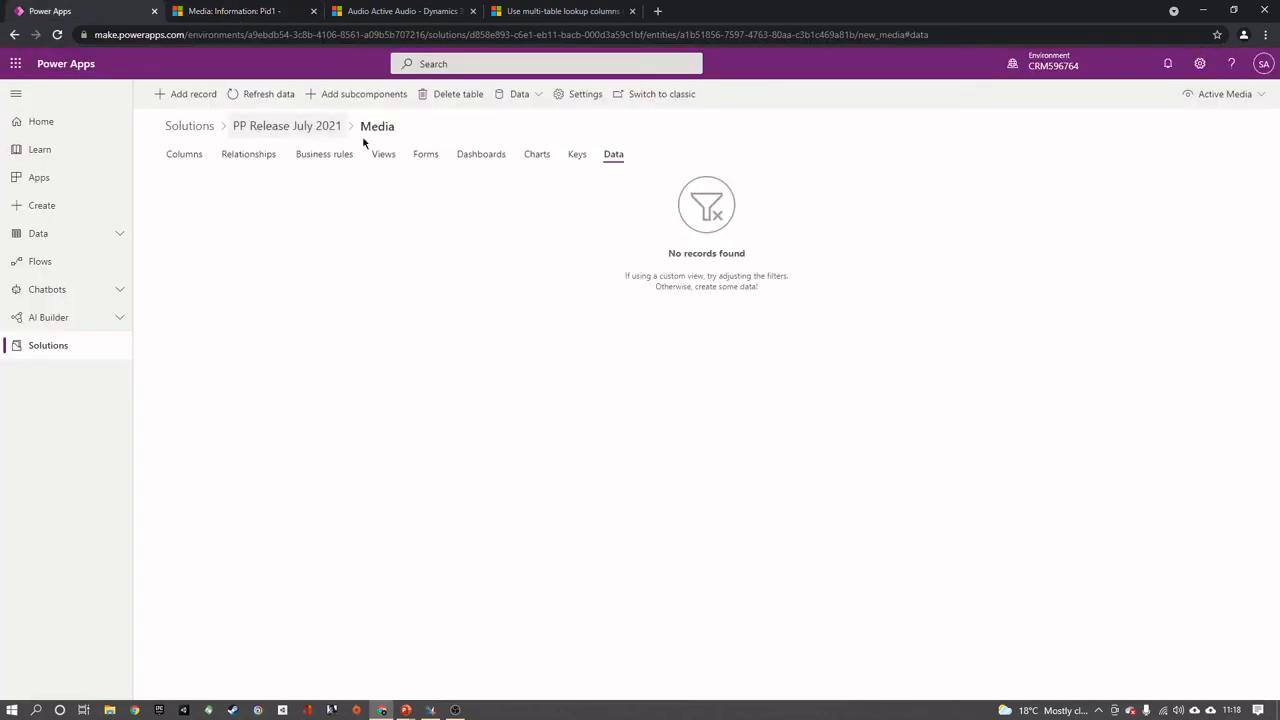
{"action": "left_click", "coordinate": [264, 94]}
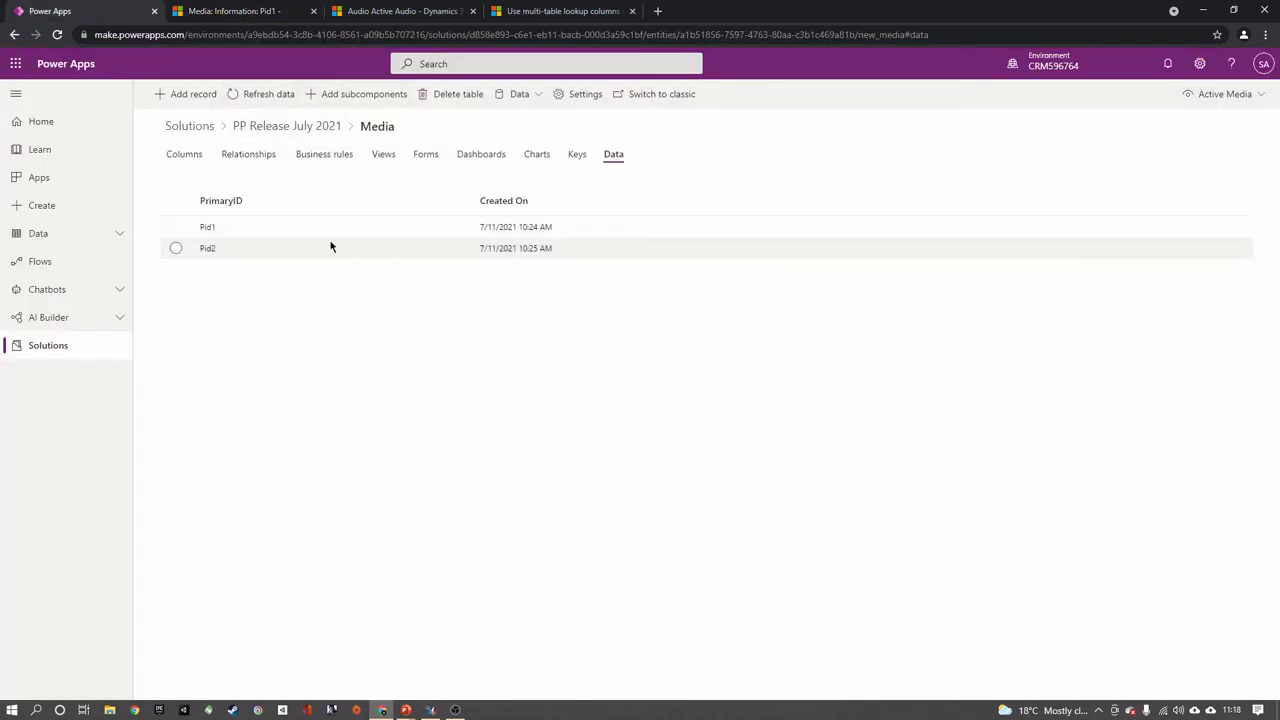
{"action": "left_click", "coordinate": [1220, 94]}
{"action": "left_click", "coordinate": [1168, 146]}
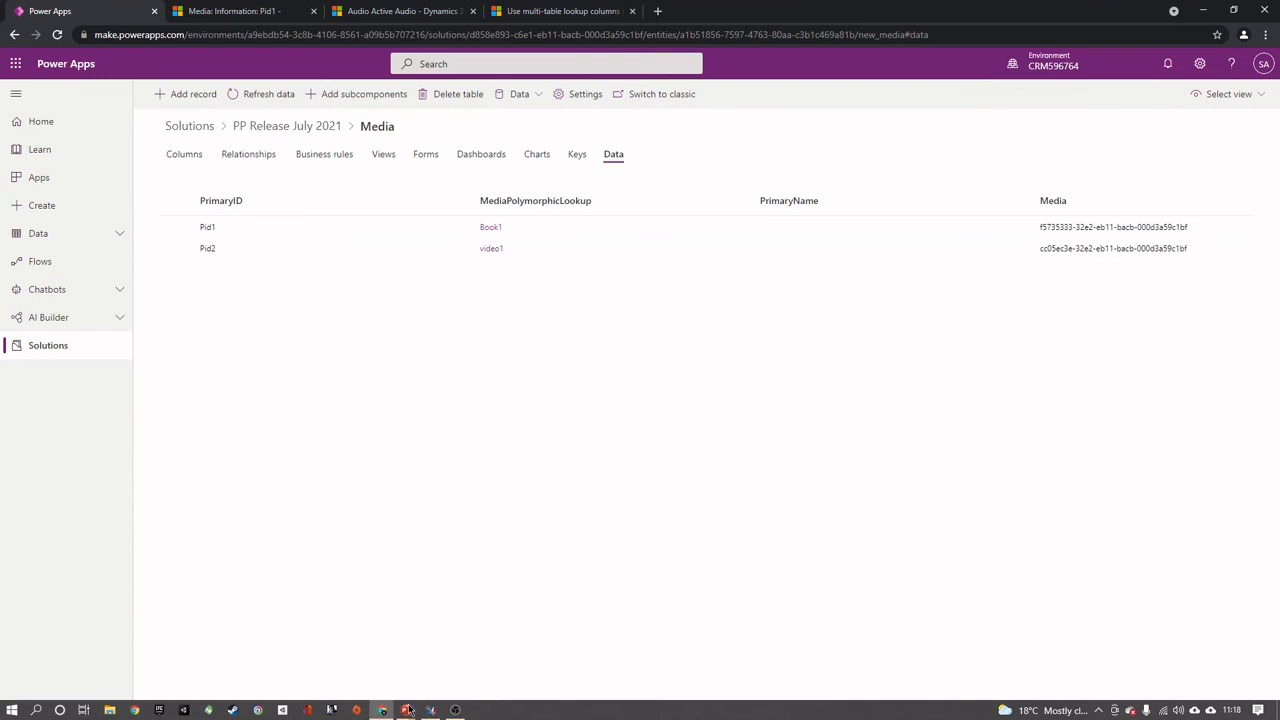
Switch to PowerPoint and show the diagram comparing separate Book, Video and Audio lookups with a single Media lookup
{"action": "mouse_move", "coordinate": [407, 710]}
{"action": "left_click", "coordinate": [491, 666]}
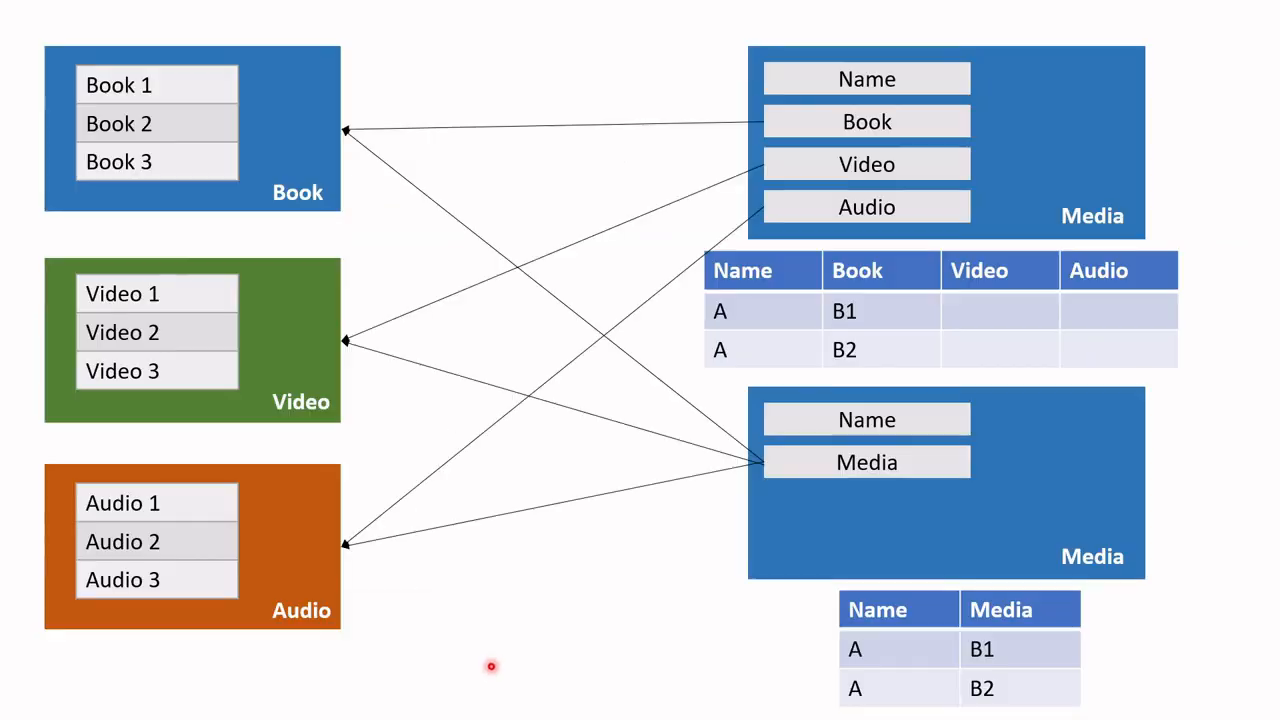